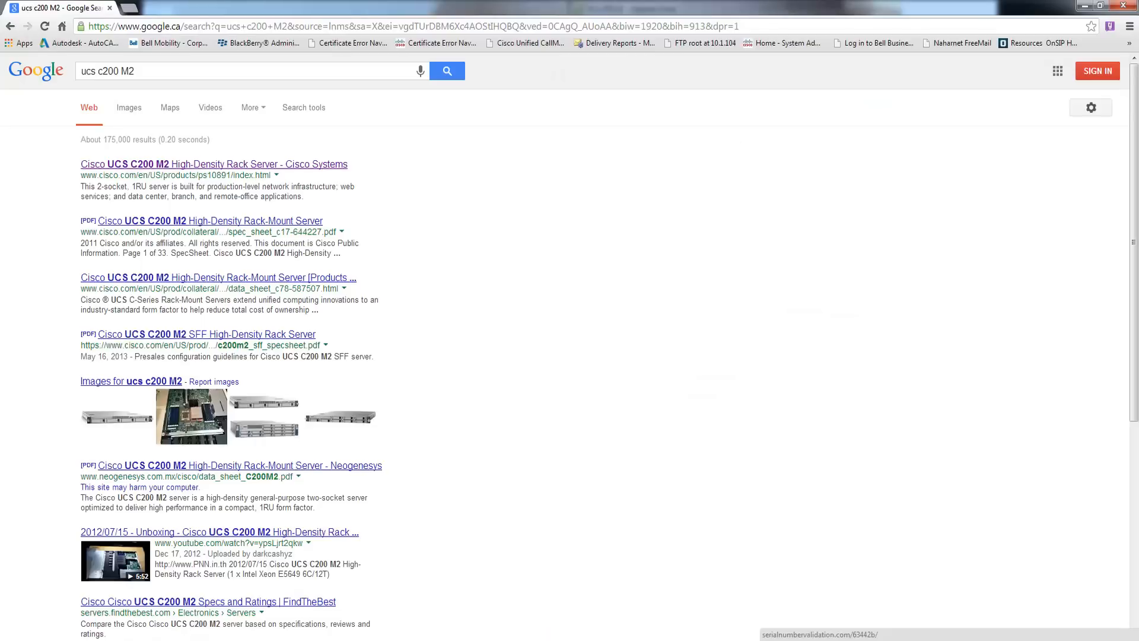
- Review Cisco's UCS C200 M2 product page, then show Google image results for 'ucs c200 M2'
{"action": "left_click", "coordinate": [162, 166]}
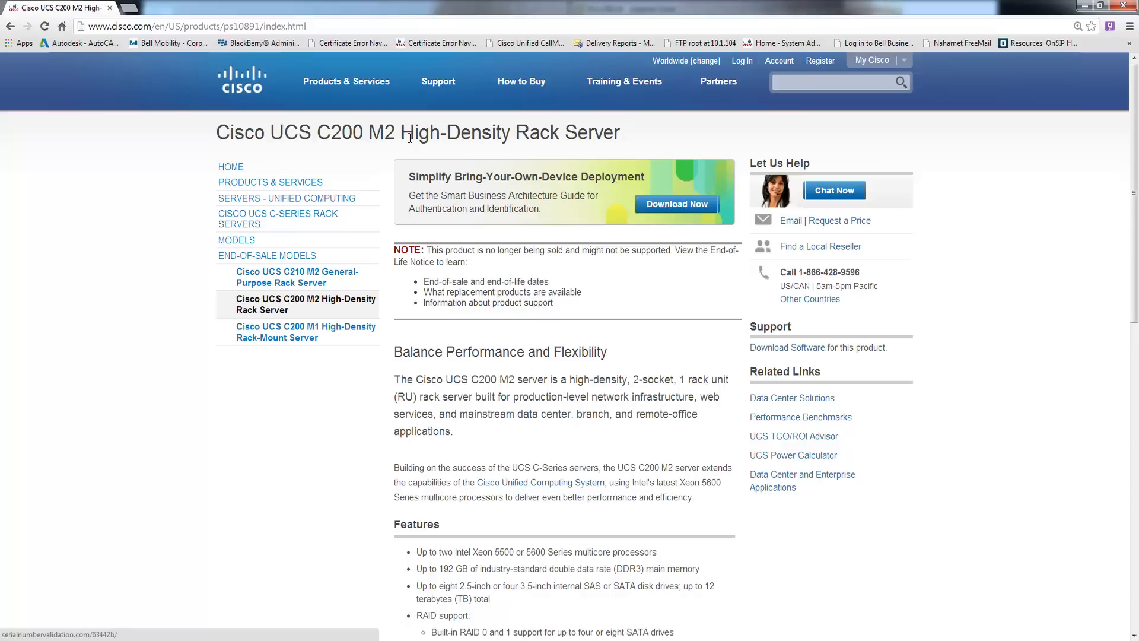
{"action": "left_click", "coordinate": [10, 26]}
{"action": "left_click", "coordinate": [129, 108]}
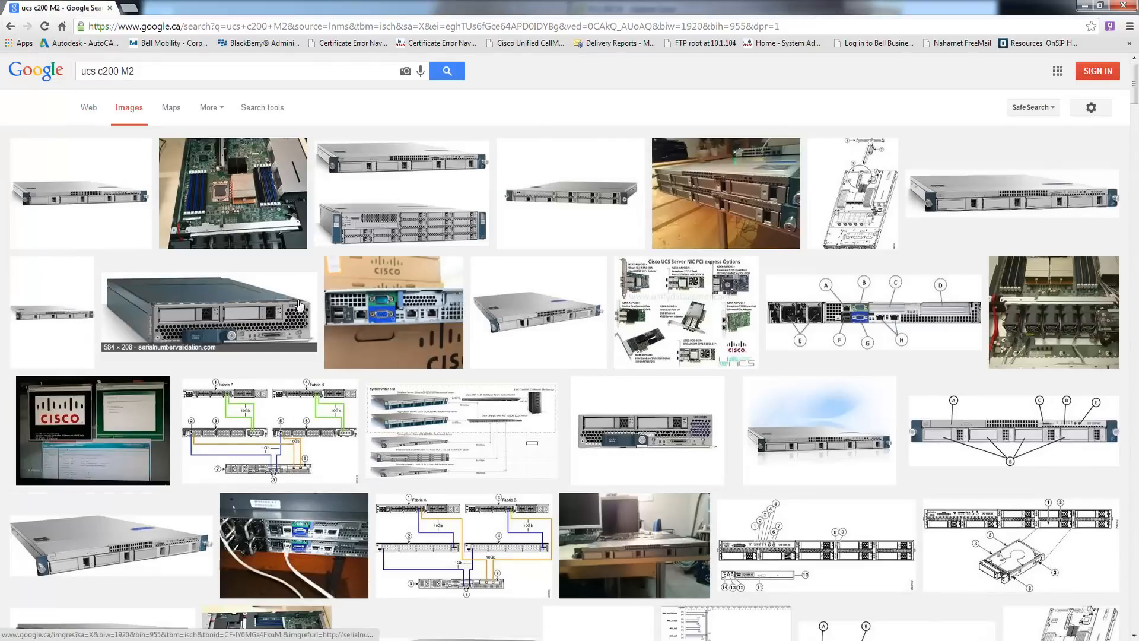
- Preview the first C200 M2 server photo larger, then leave the image preview
{"action": "left_click", "coordinate": [111, 198]}
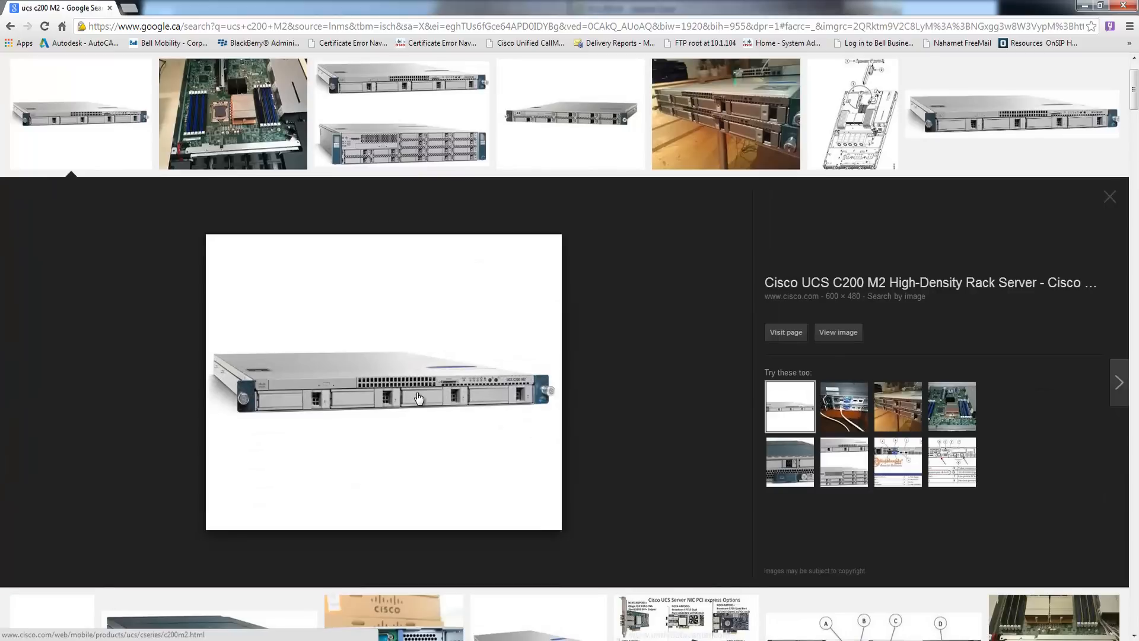
{"action": "left_click", "coordinate": [10, 30]}
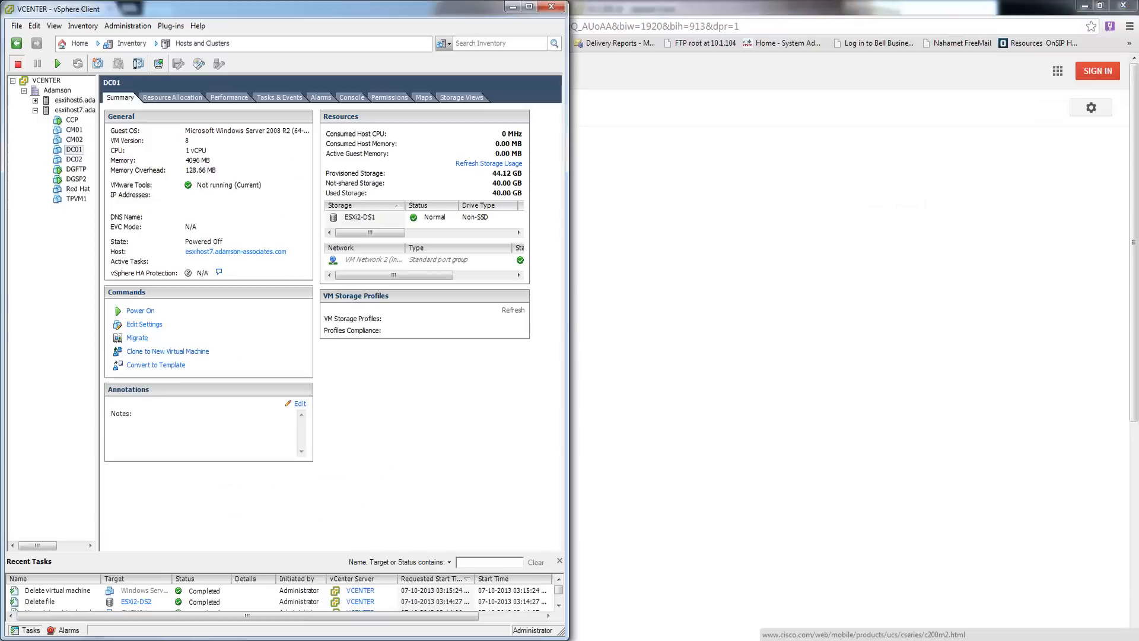
- Bring up the vSphere Client for ESXi host 10.1.200.18 beside the VCENTER window
{"action": "left_click", "coordinate": [329, 638]}
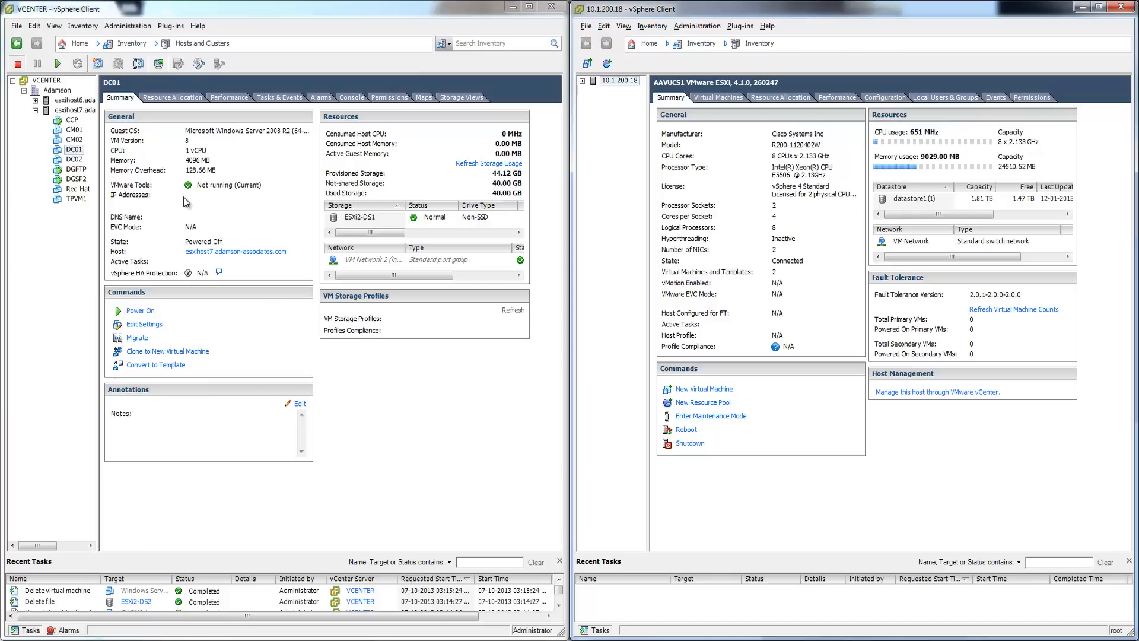
- Show esxihost7's summary and compare its two datastores' Capacity and Free values
{"action": "left_click", "coordinate": [74, 110]}
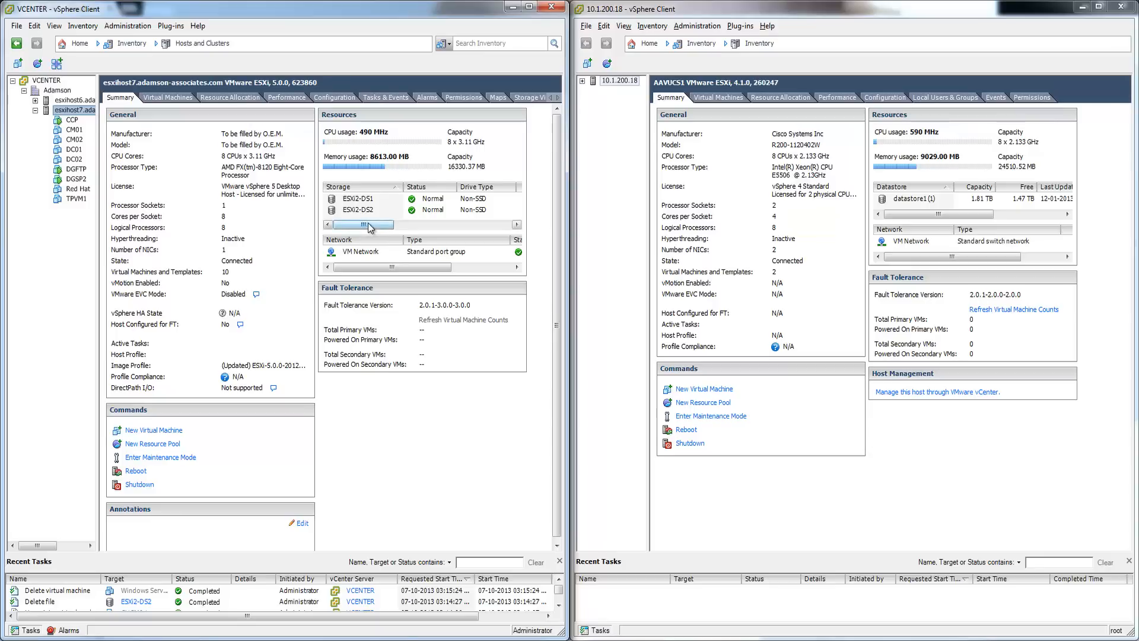
{"action": "left_click_drag", "start_coordinate": [369, 224], "coordinate": [403, 226]}
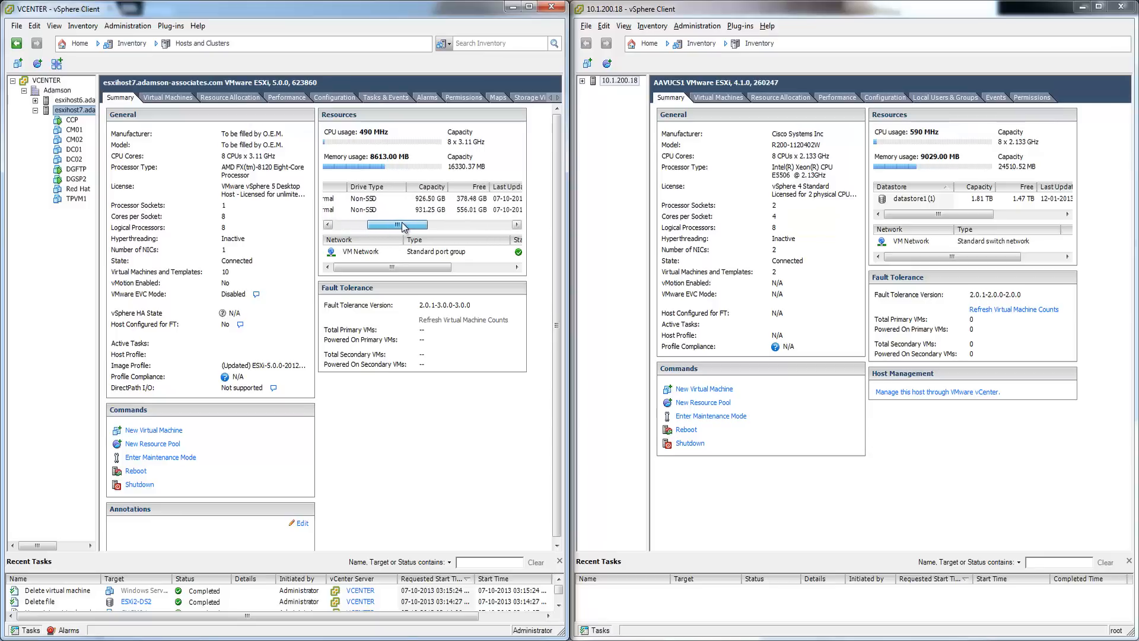
{"action": "left_click", "coordinate": [464, 200]}
{"action": "left_click_drag", "start_coordinate": [396, 227], "coordinate": [362, 227]}
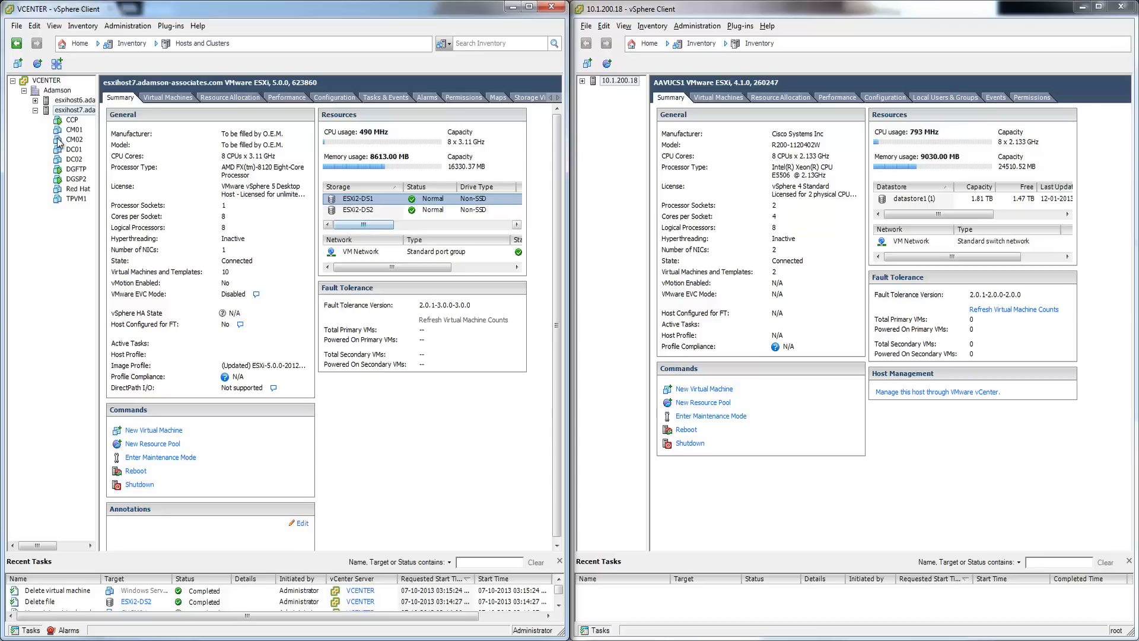
- Start a custom new virtual machine on host esxihost7
{"action": "right_click", "coordinate": [75, 111]}
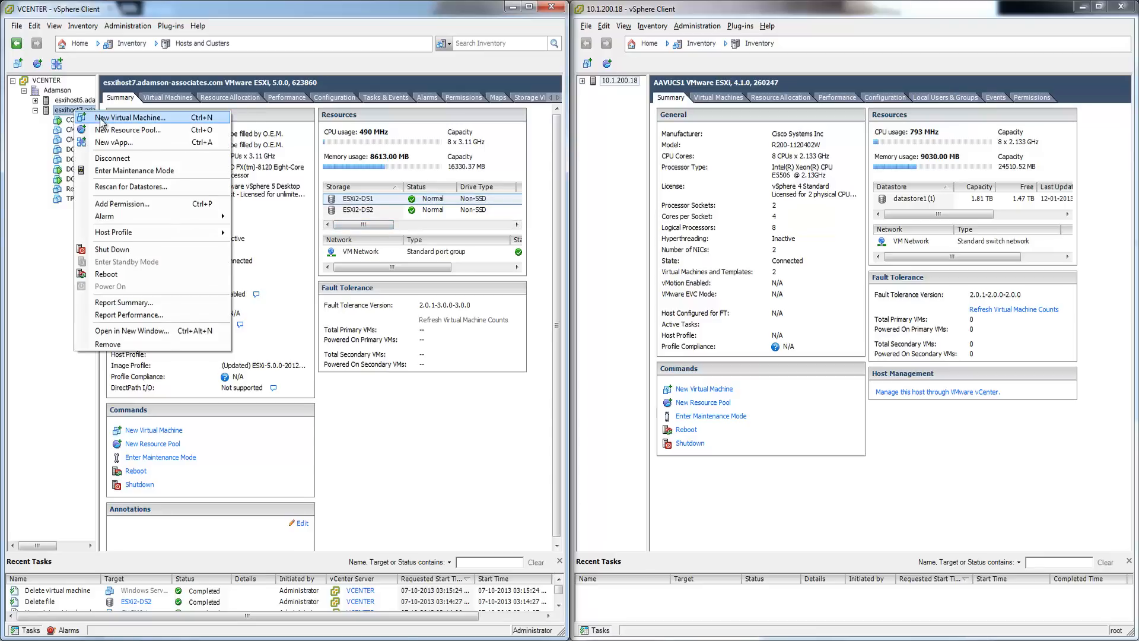
{"action": "left_click", "coordinate": [115, 119]}
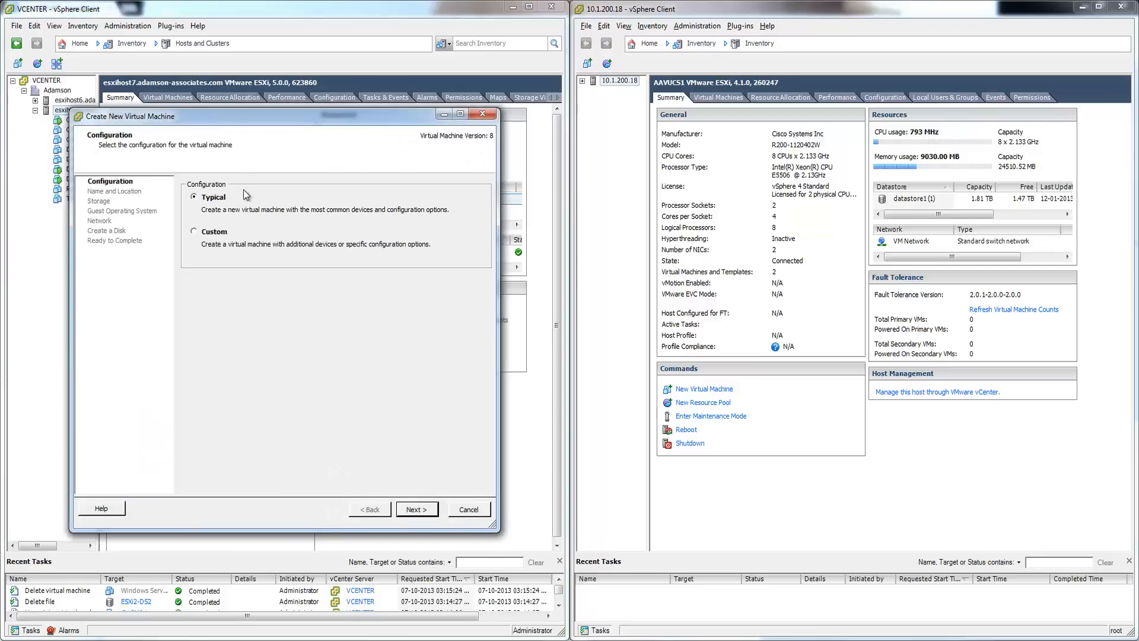
{"action": "left_click", "coordinate": [208, 232]}
{"action": "left_click", "coordinate": [416, 510]}
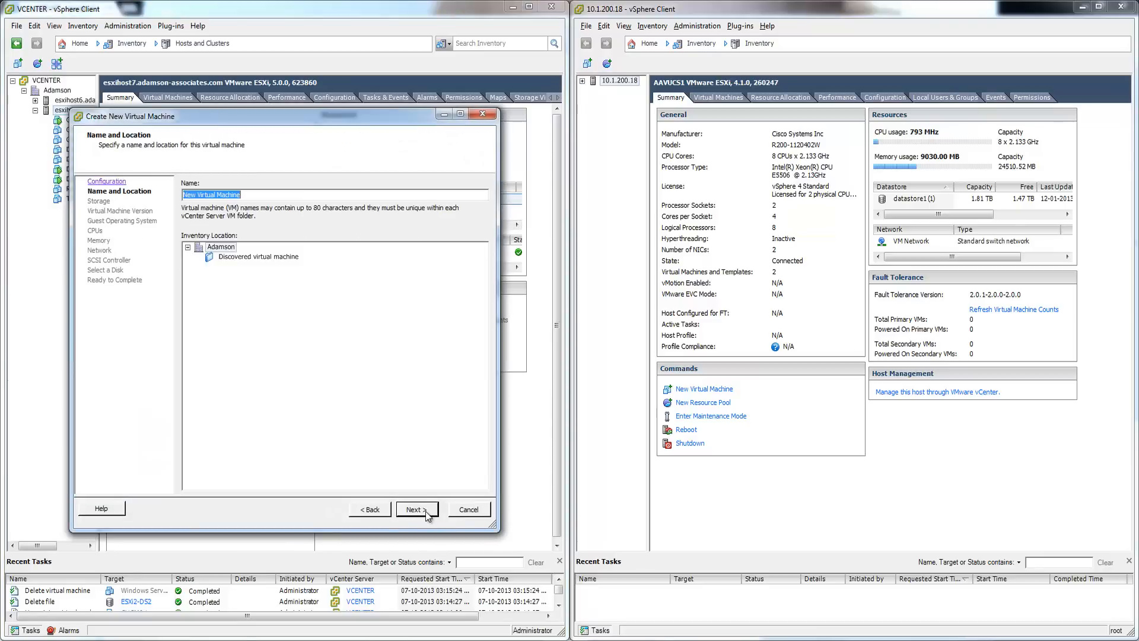
- Name the VM CUCM9, store it on datastore ESXi2-DS2, and keep virtual machine version 8
{"action": "type", "text": "CUCM9_"}
{"action": "key", "text": "BackSpace"}
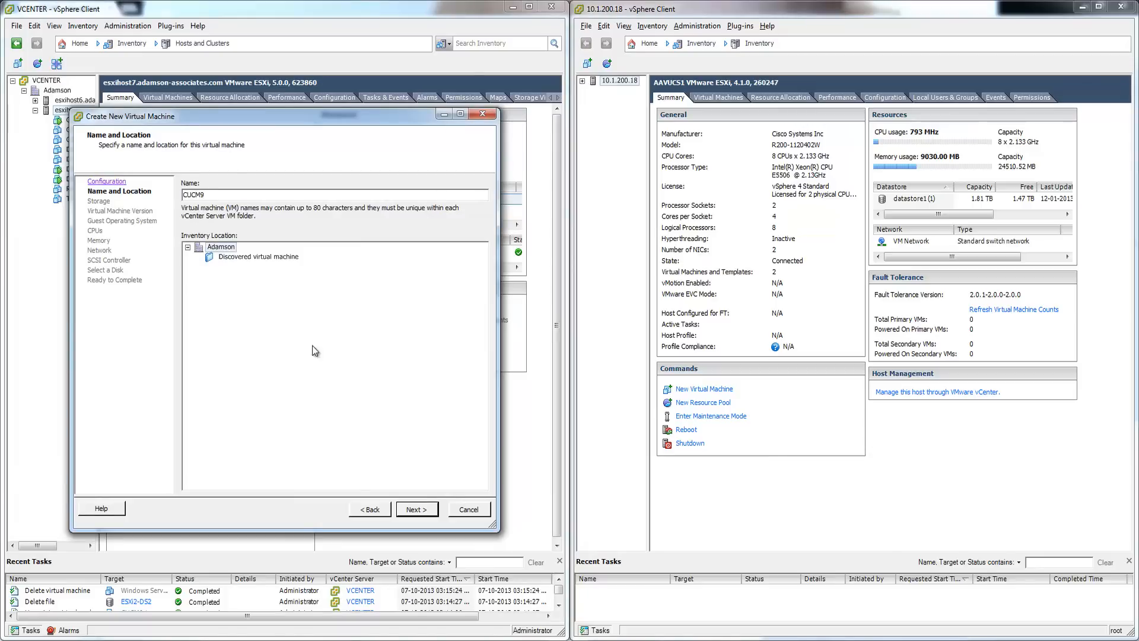
{"action": "left_click", "coordinate": [427, 510]}
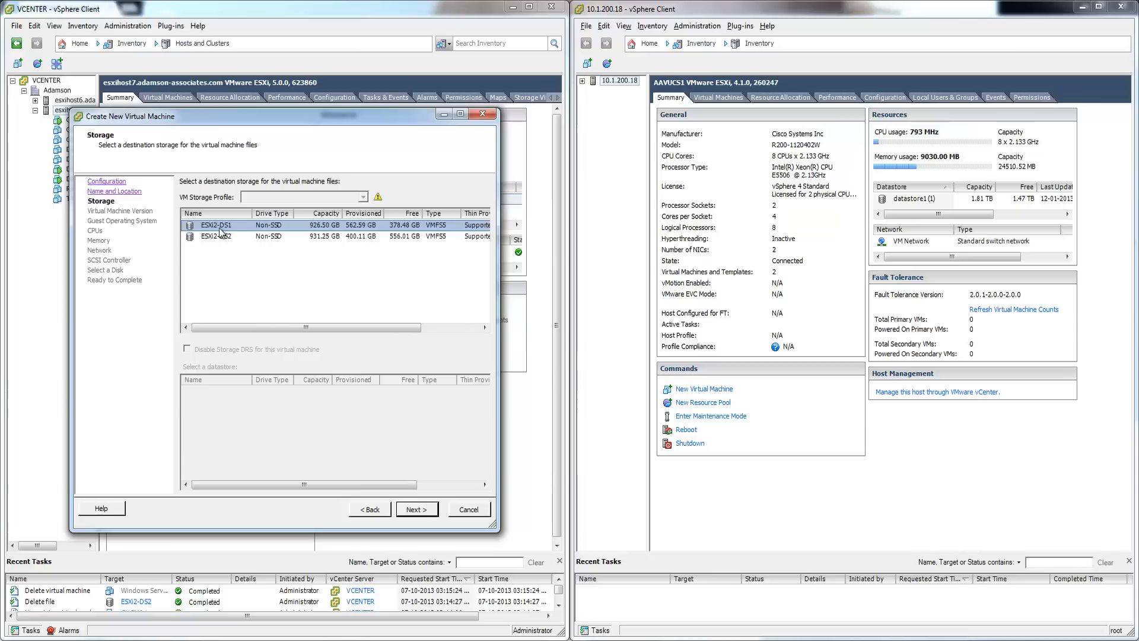
{"action": "left_click", "coordinate": [372, 236]}
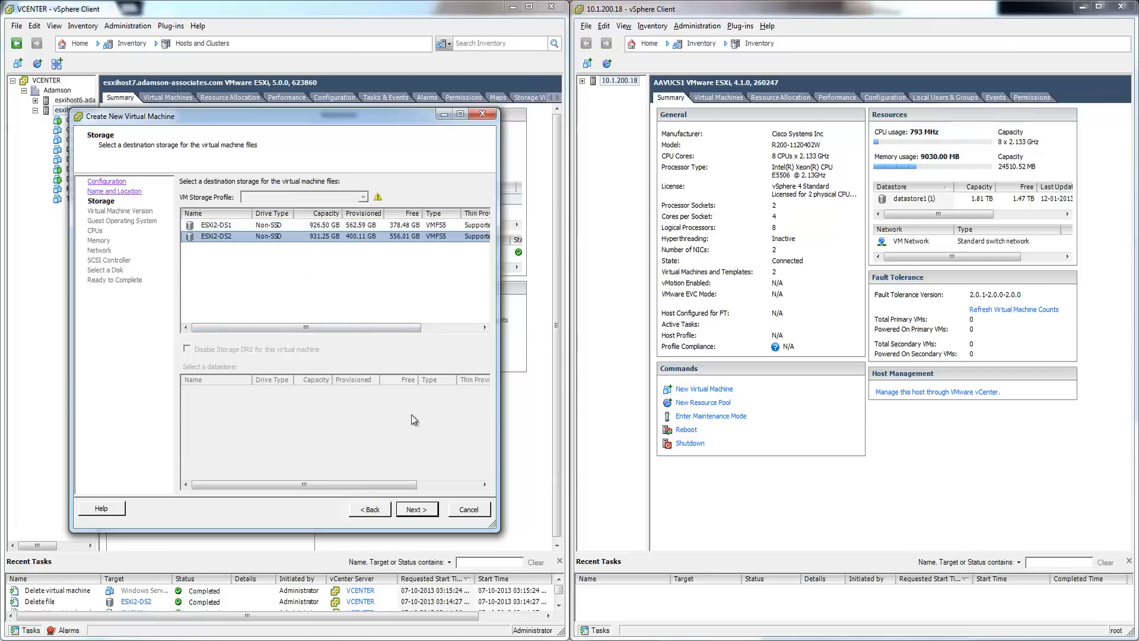
{"action": "left_click", "coordinate": [436, 510]}
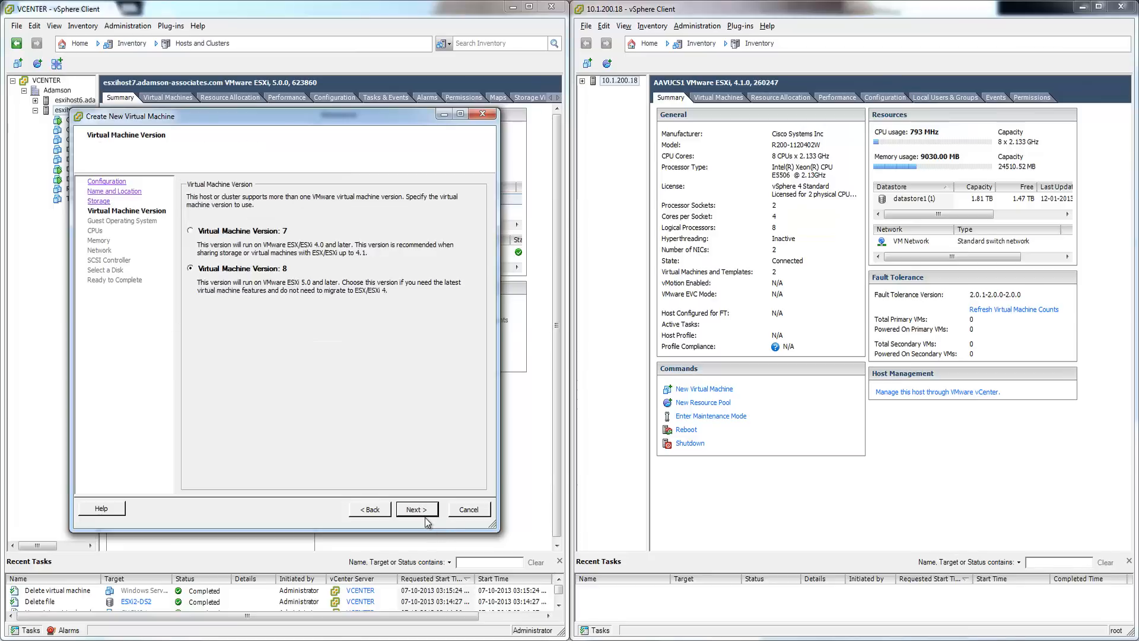
{"action": "left_click", "coordinate": [415, 510]}
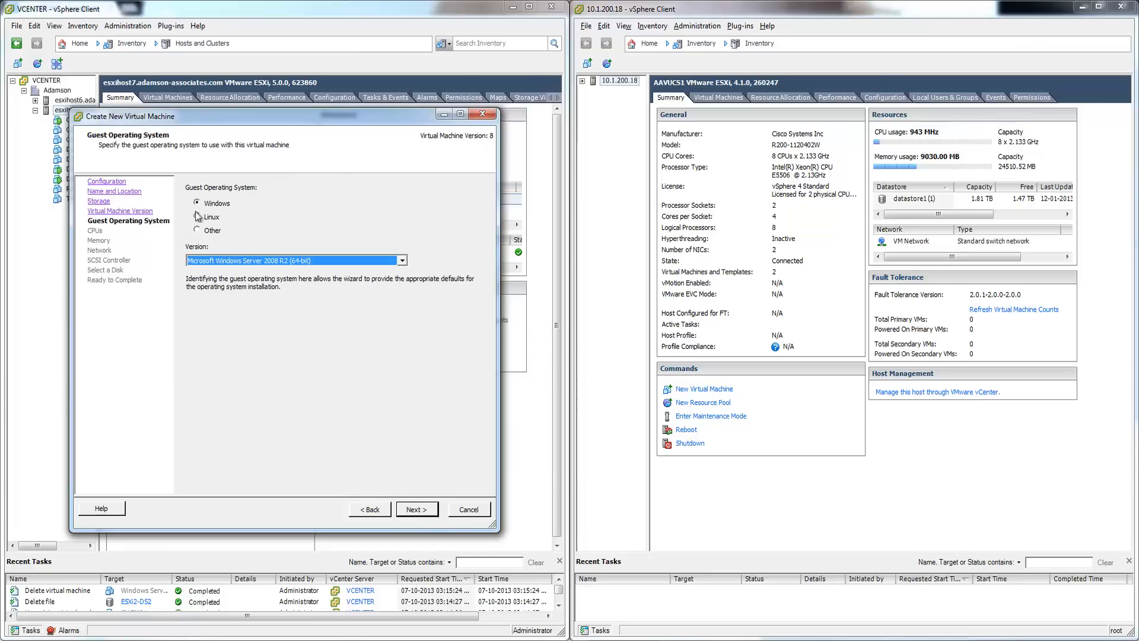
- Choose Linux, Red Hat Enterprise Linux 5 (64-bit) as CUCM9's guest operating system
{"action": "left_click", "coordinate": [214, 222]}
{"action": "left_click", "coordinate": [333, 262]}
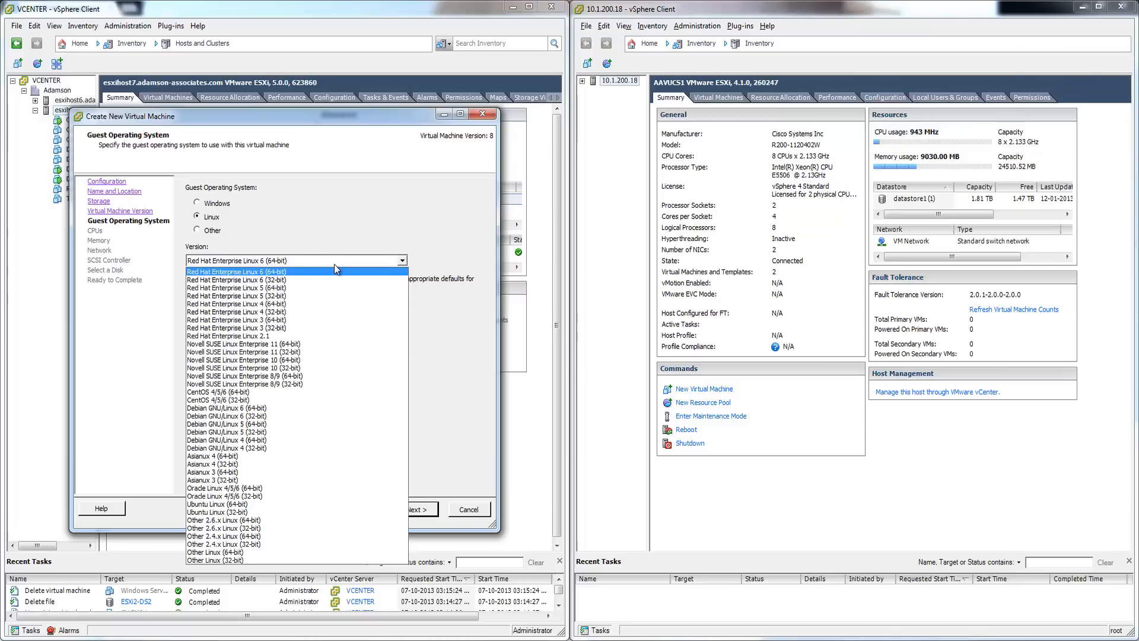
{"action": "left_click", "coordinate": [300, 287]}
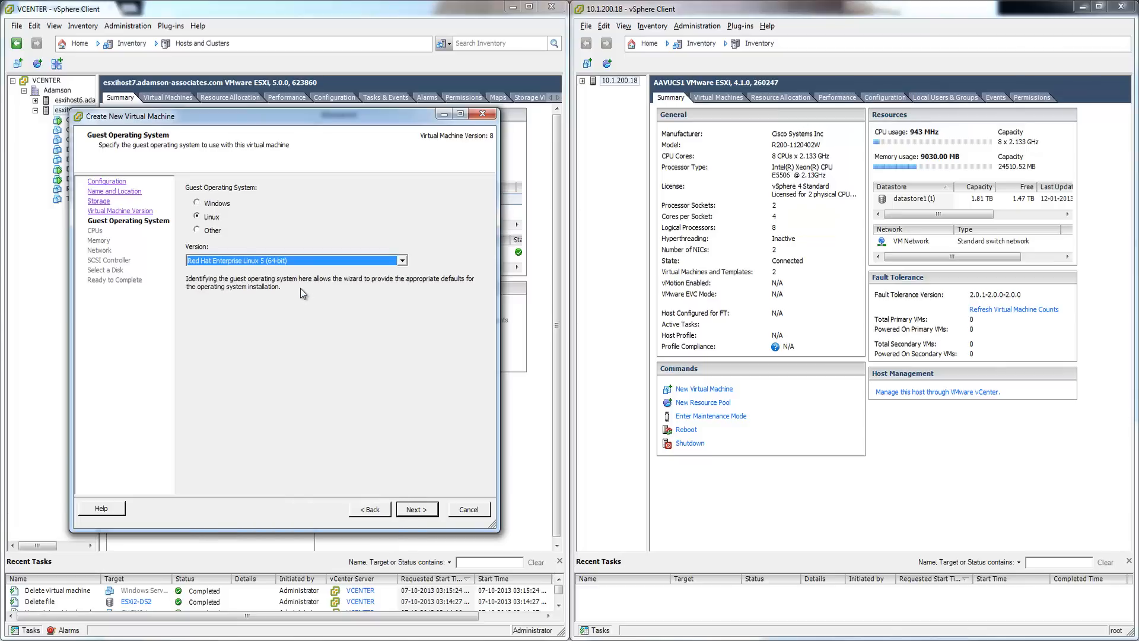
{"action": "left_click", "coordinate": [311, 262]}
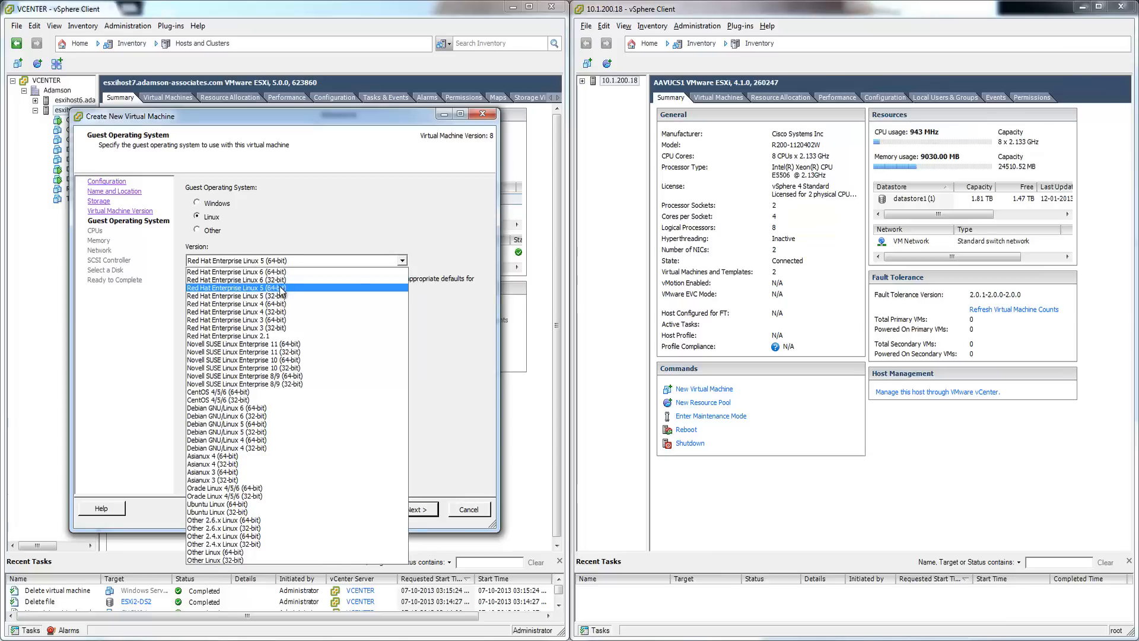
{"action": "left_click", "coordinate": [282, 288]}
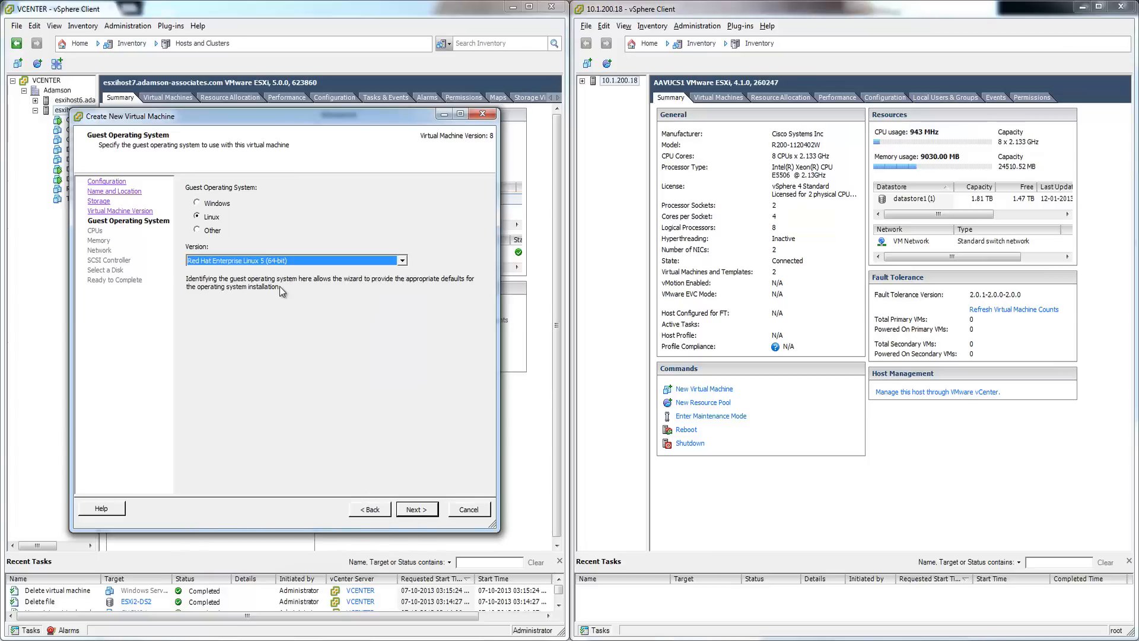
{"action": "left_click", "coordinate": [417, 509]}
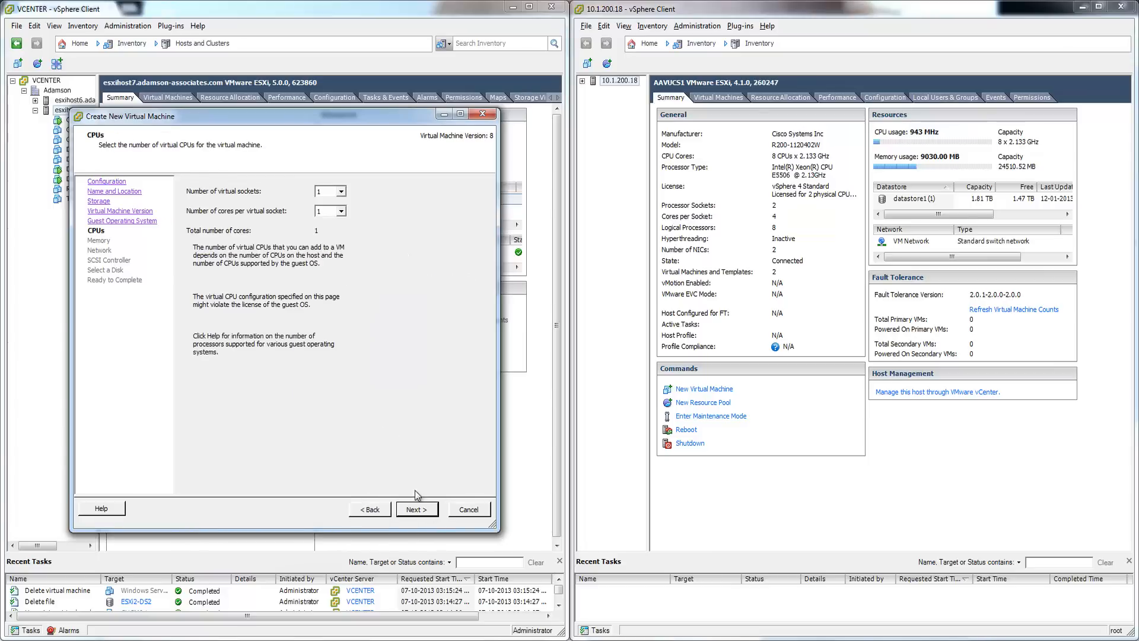
- Give the VM 2 cores per virtual socket
{"action": "left_click", "coordinate": [341, 212]}
{"action": "left_click", "coordinate": [326, 229]}
{"action": "left_click", "coordinate": [431, 517]}
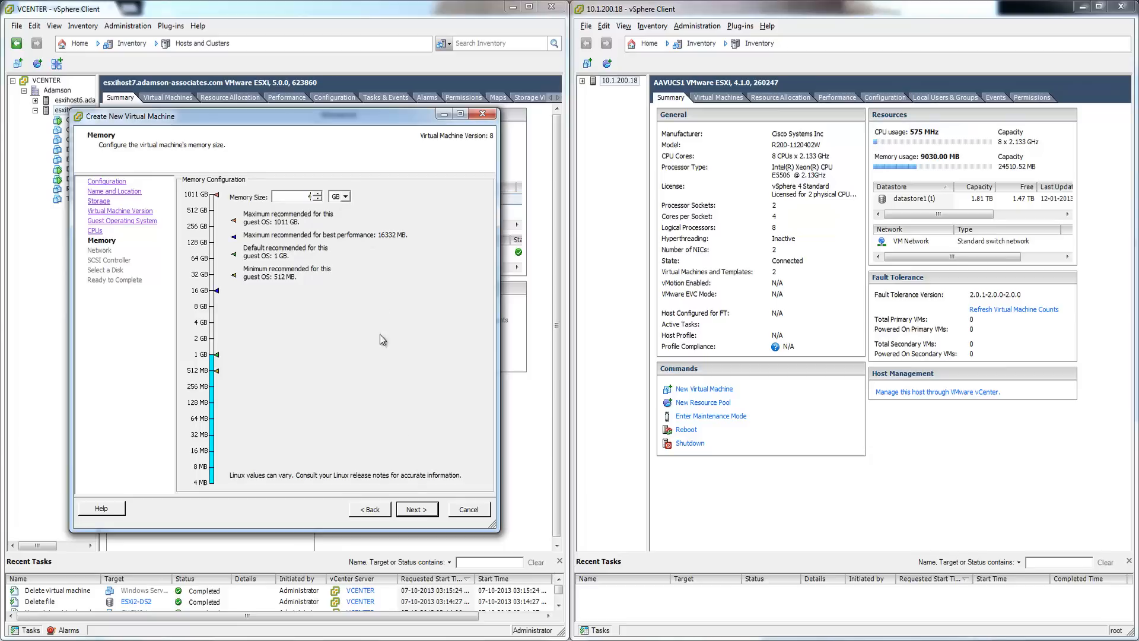
- Accept 4 GB memory, the default network adapter, LSI Logic Parallel, and a new disk
{"action": "left_click", "coordinate": [417, 512]}
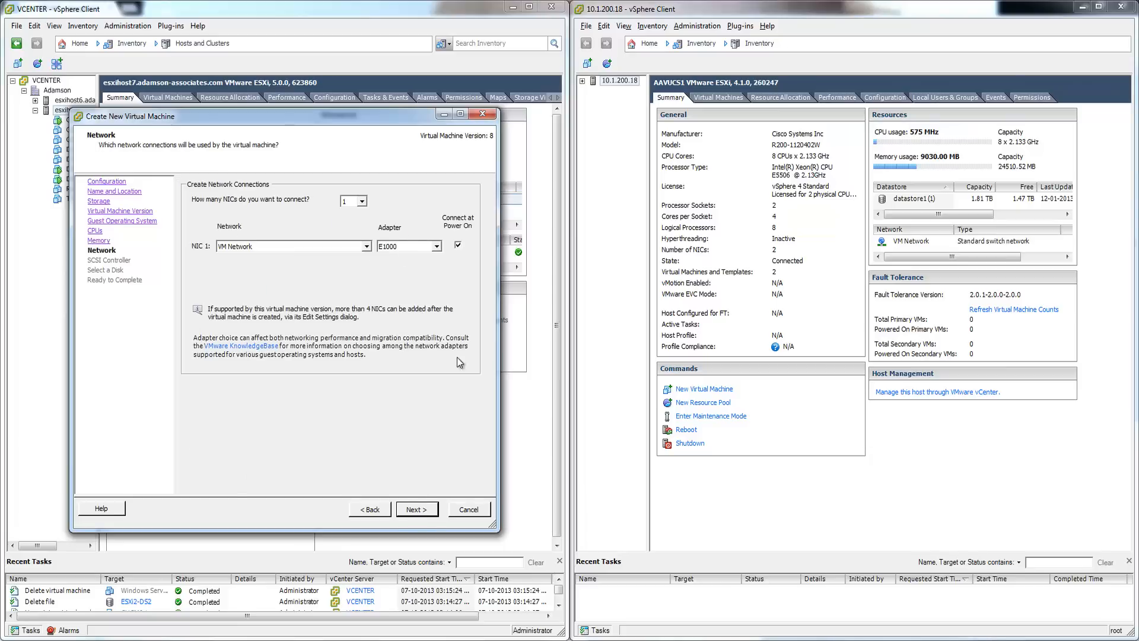
{"action": "left_click", "coordinate": [422, 511]}
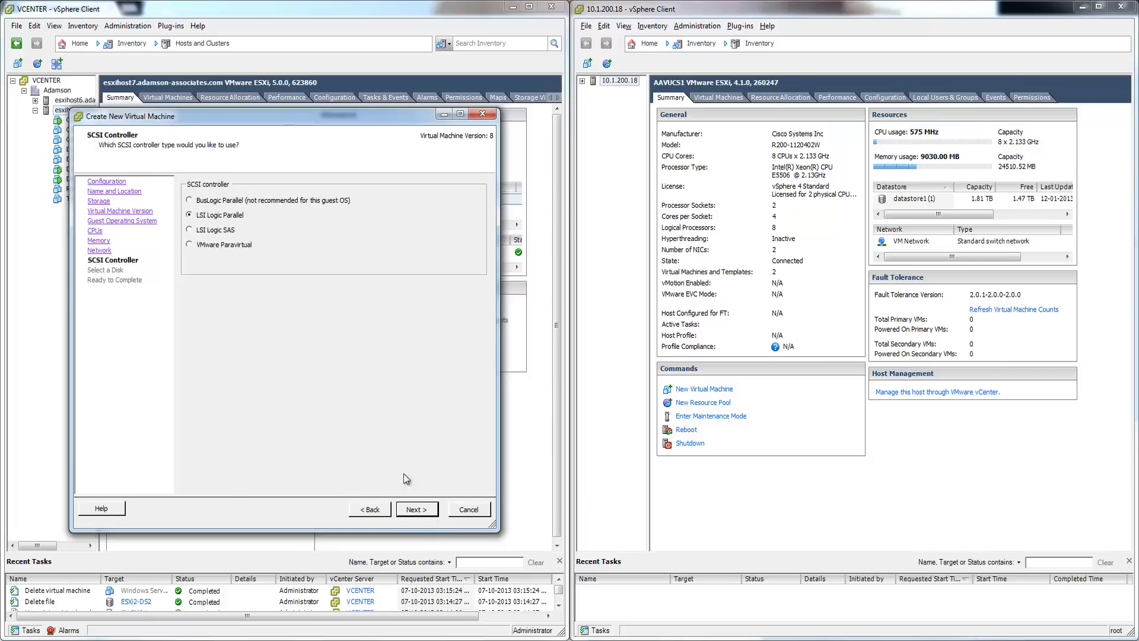
{"action": "left_click", "coordinate": [426, 511]}
{"action": "left_click", "coordinate": [427, 513]}
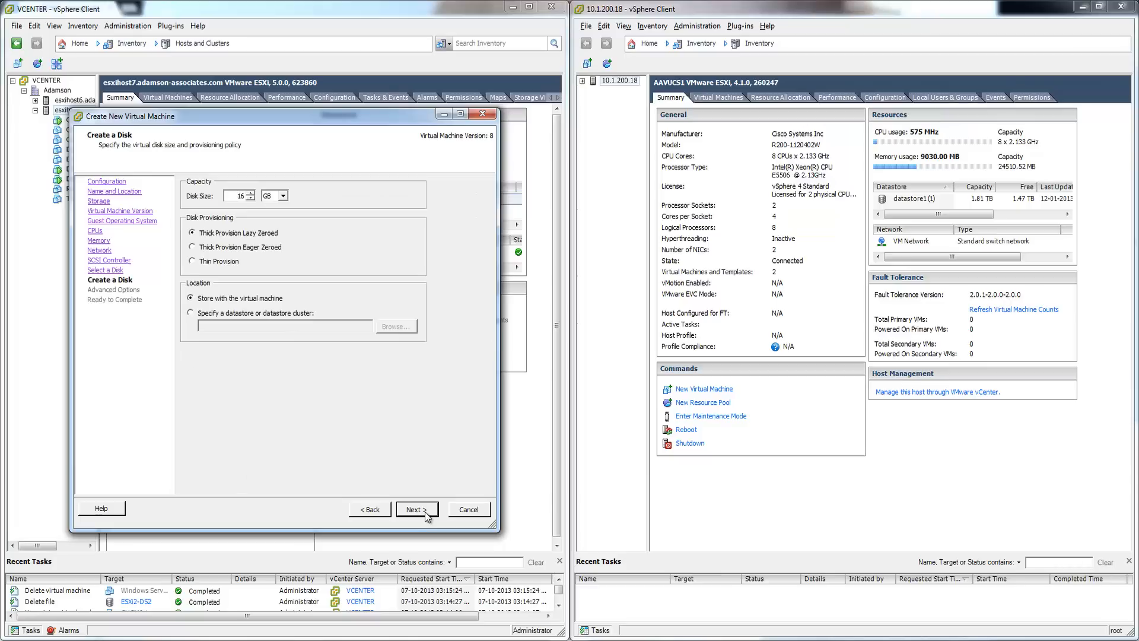
- Set the new virtual disk size to 160 GB
{"action": "left_click_drag", "start_coordinate": [237, 196], "coordinate": [260, 198]}
{"action": "type", "text": "160"}
{"action": "left_click", "coordinate": [421, 509]}
- Choose to edit settings before completion and create the CUCM9 virtual machine
{"action": "left_click", "coordinate": [417, 509]}
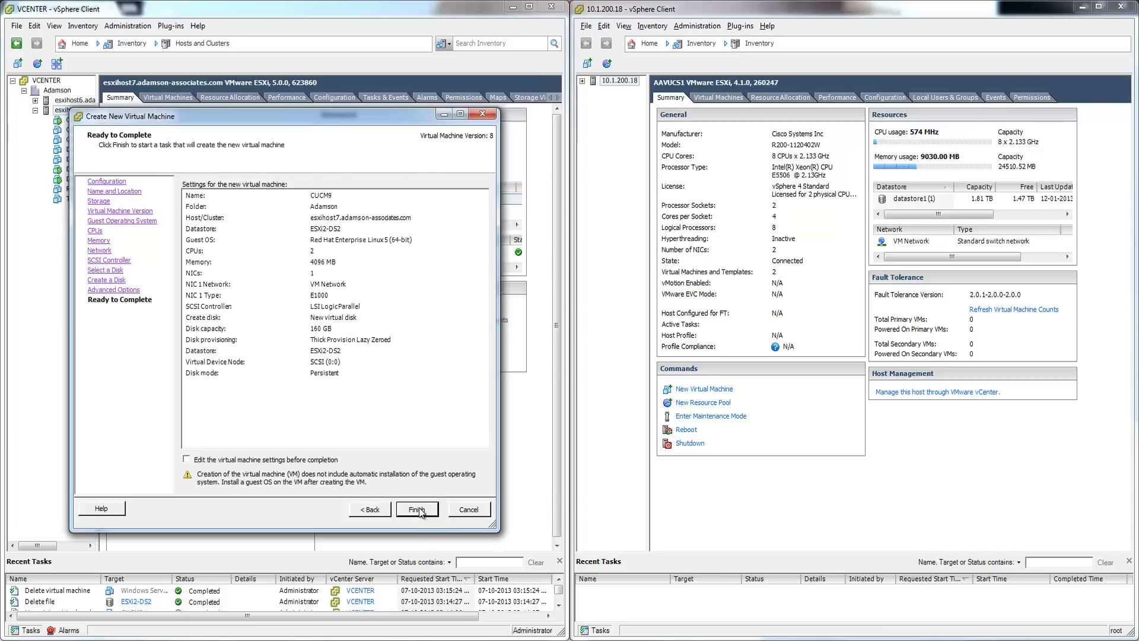
{"action": "left_click", "coordinate": [278, 463]}
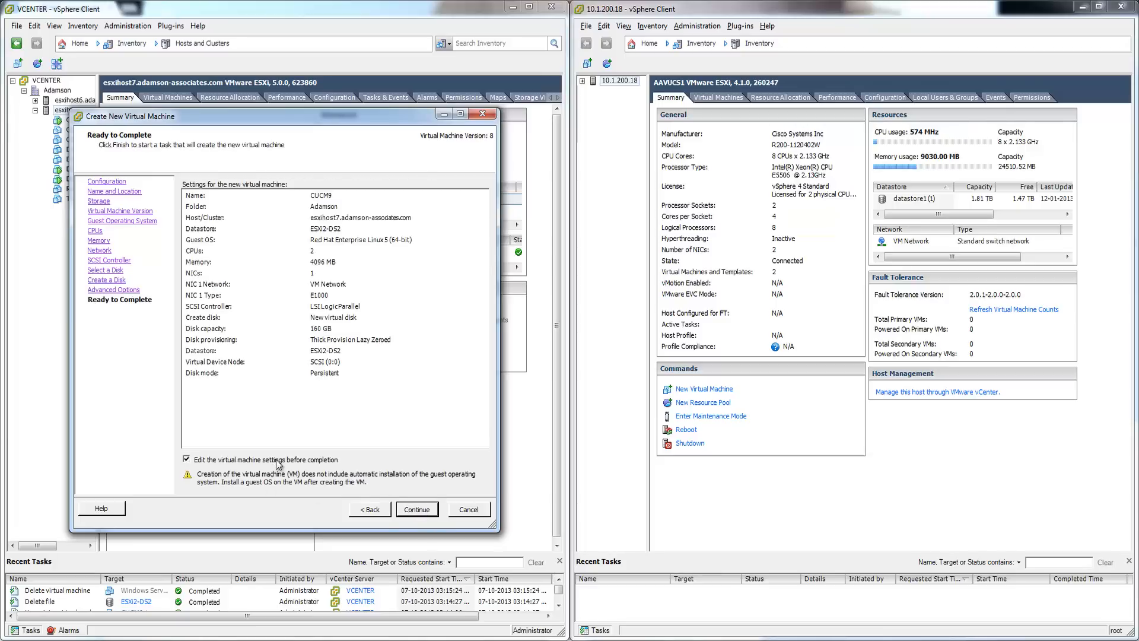
{"action": "left_click", "coordinate": [418, 509]}
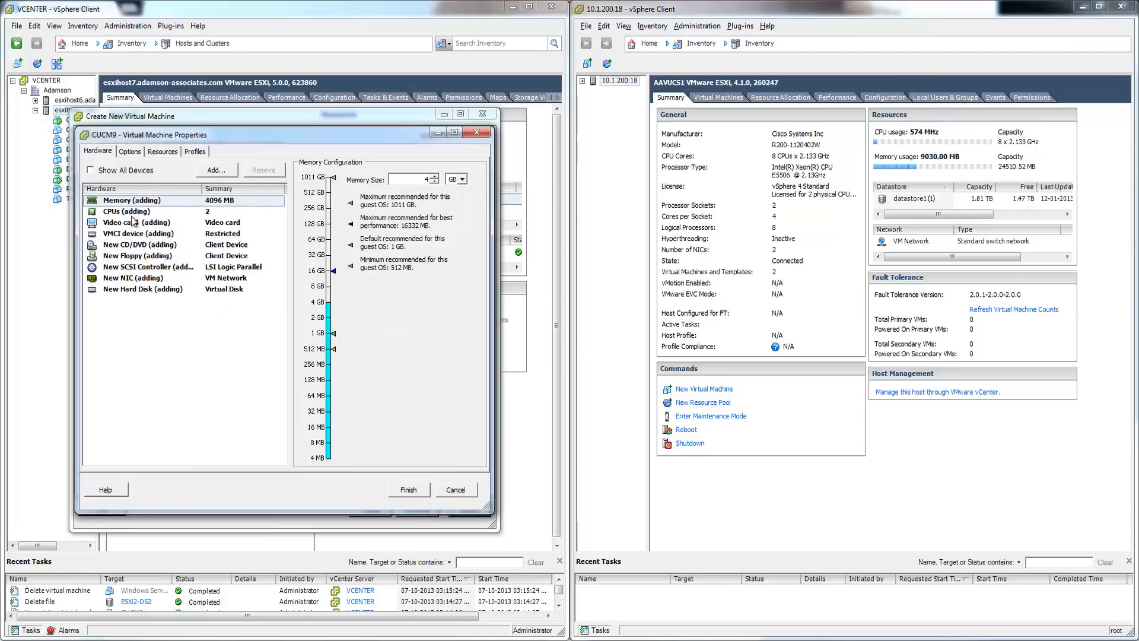
{"action": "left_click", "coordinate": [409, 492]}
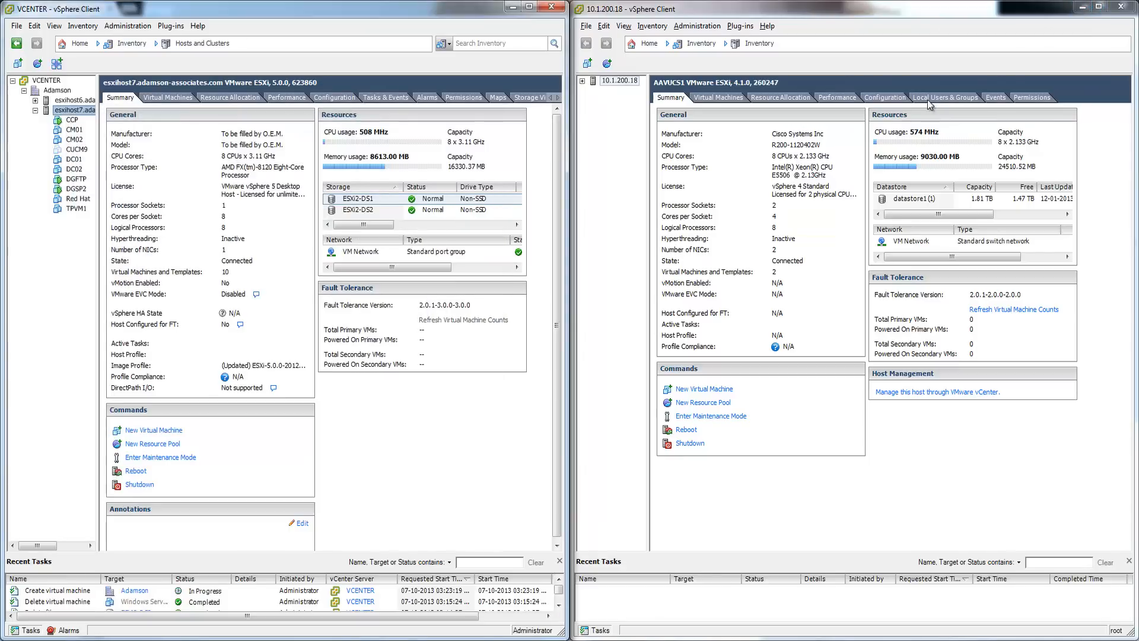
- Close the 10.1.200.18 client, maximize VCENTER, and view CUCM9's summary and settings
{"action": "left_click", "coordinate": [1119, 8]}
{"action": "left_click", "coordinate": [529, 7]}
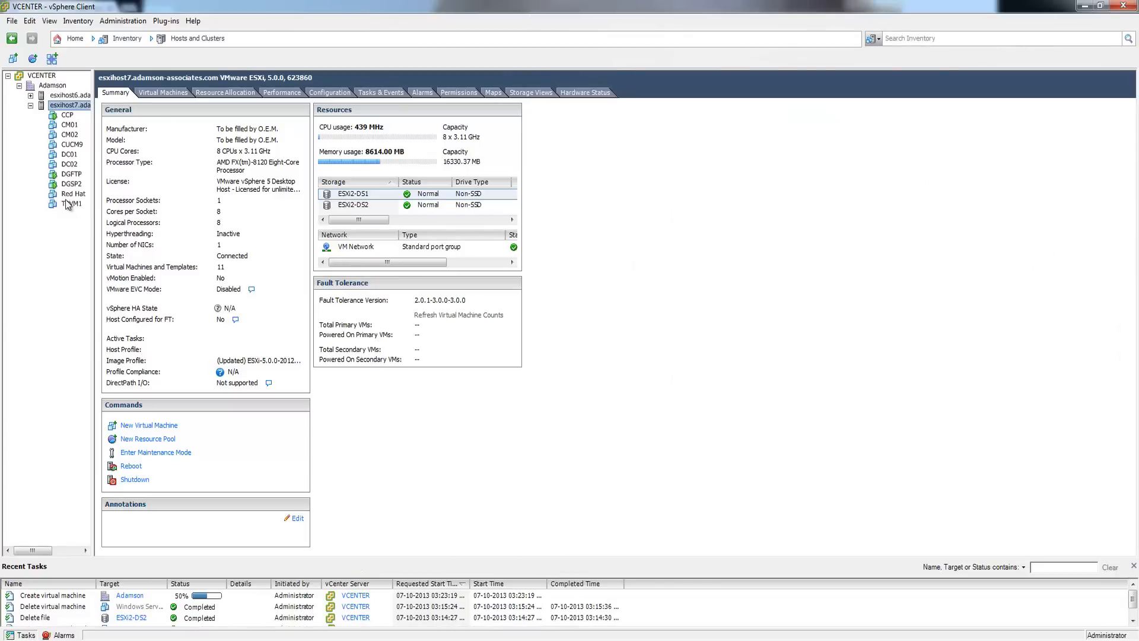
{"action": "left_click", "coordinate": [139, 598]}
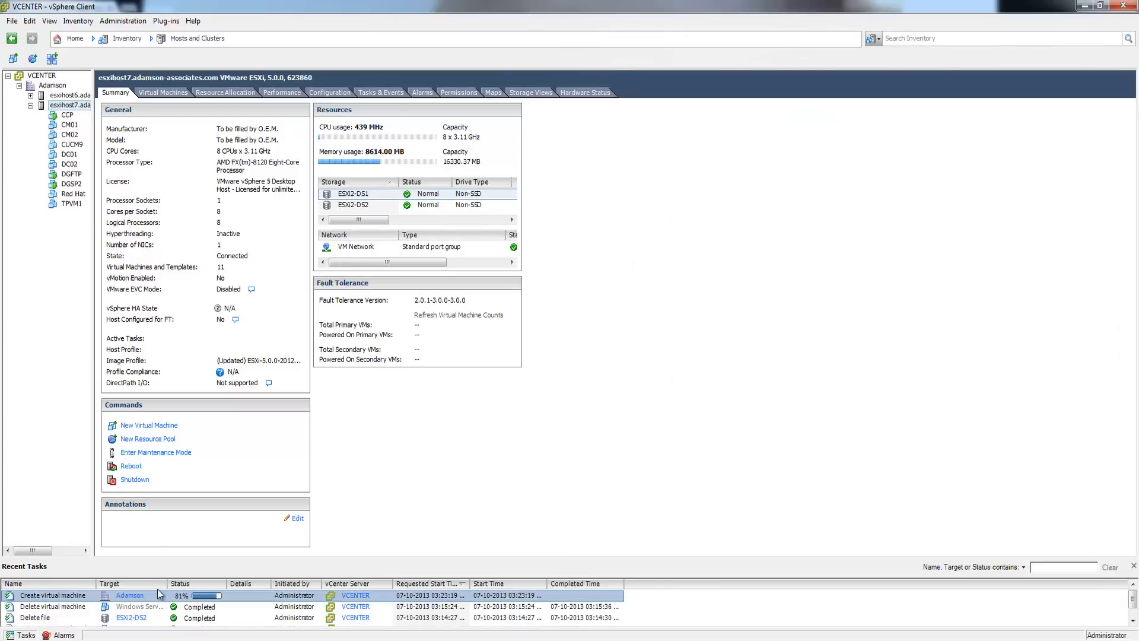
{"action": "left_click", "coordinate": [72, 147]}
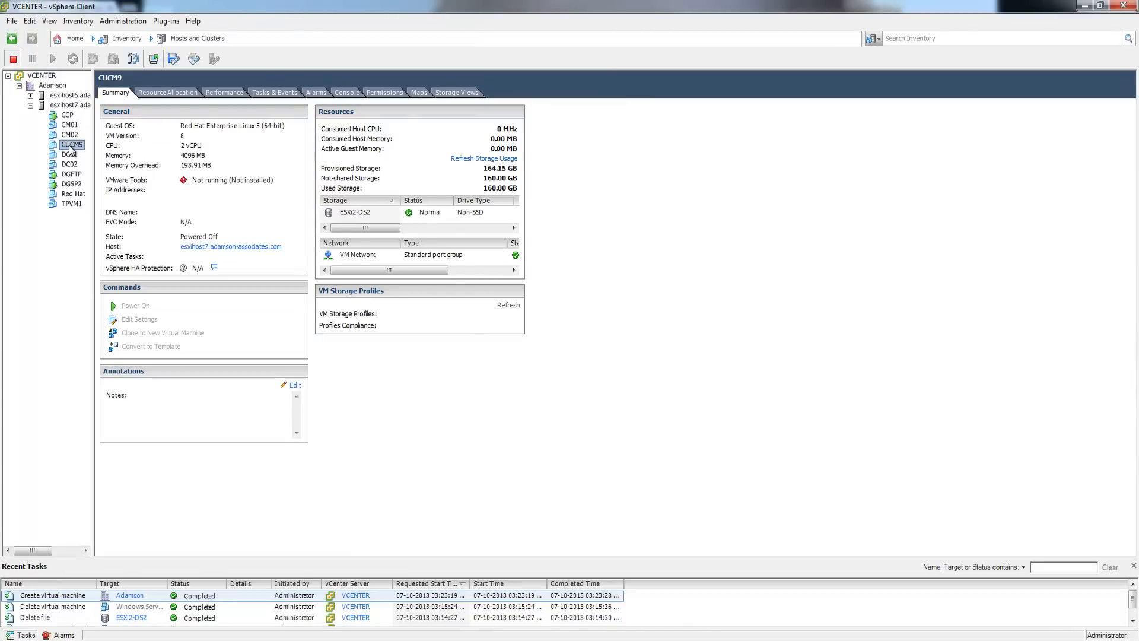
{"action": "right_click", "coordinate": [70, 150]}
{"action": "left_click", "coordinate": [143, 205]}
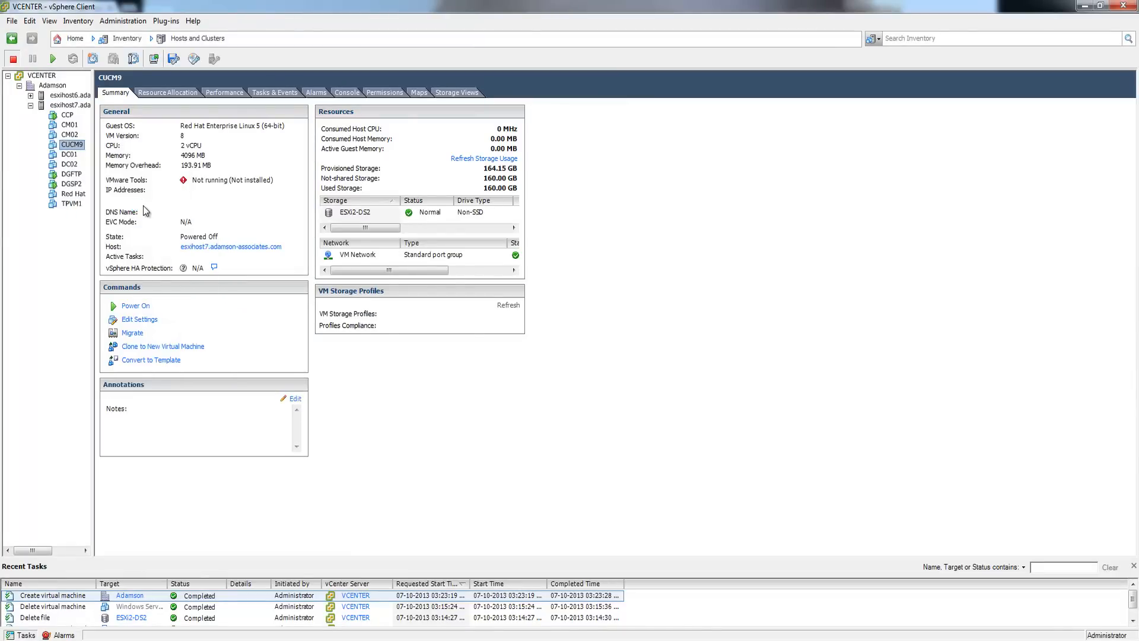
- Close CUCM9's settings unchanged and go Home to the Datastores inventory
{"action": "left_click", "coordinate": [741, 498]}
{"action": "left_click", "coordinate": [67, 105]}
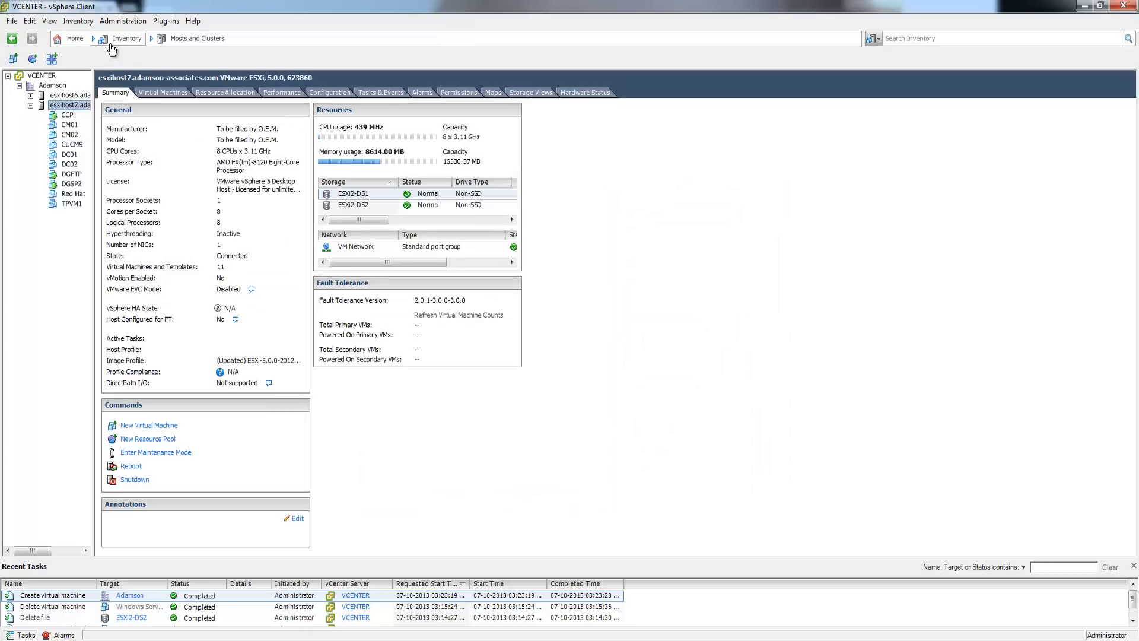
{"action": "left_click", "coordinate": [71, 38]}
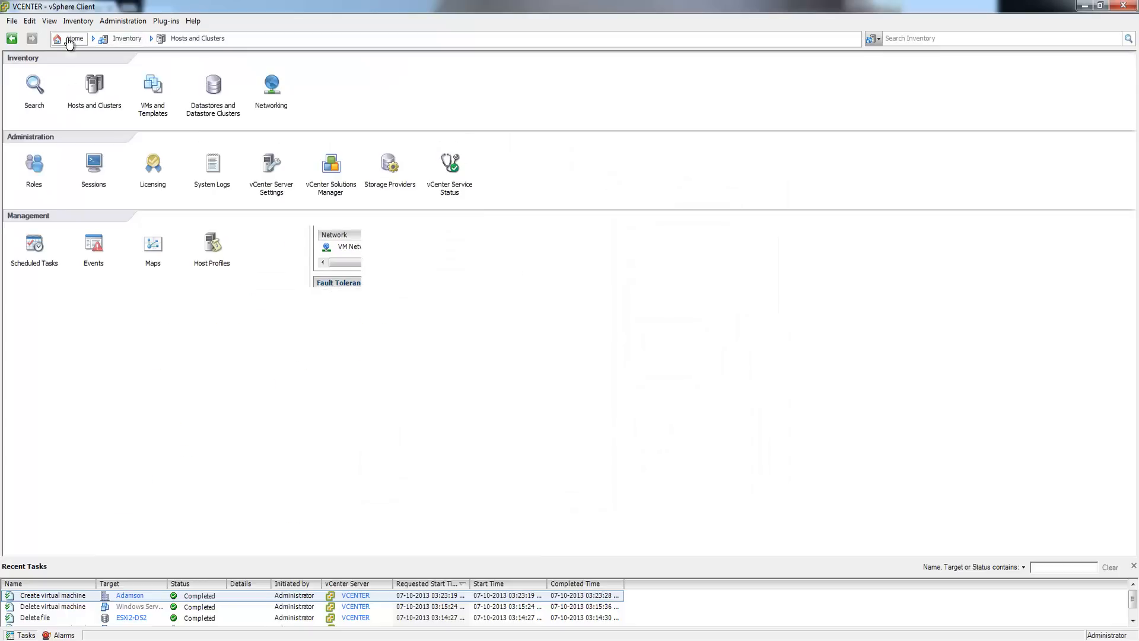
{"action": "left_click", "coordinate": [214, 90]}
- Browse ESXi2-DS2's ISO folder to locate the UCSInstall 9.1.1 bootable ISO, then return Home
{"action": "right_click", "coordinate": [67, 125]}
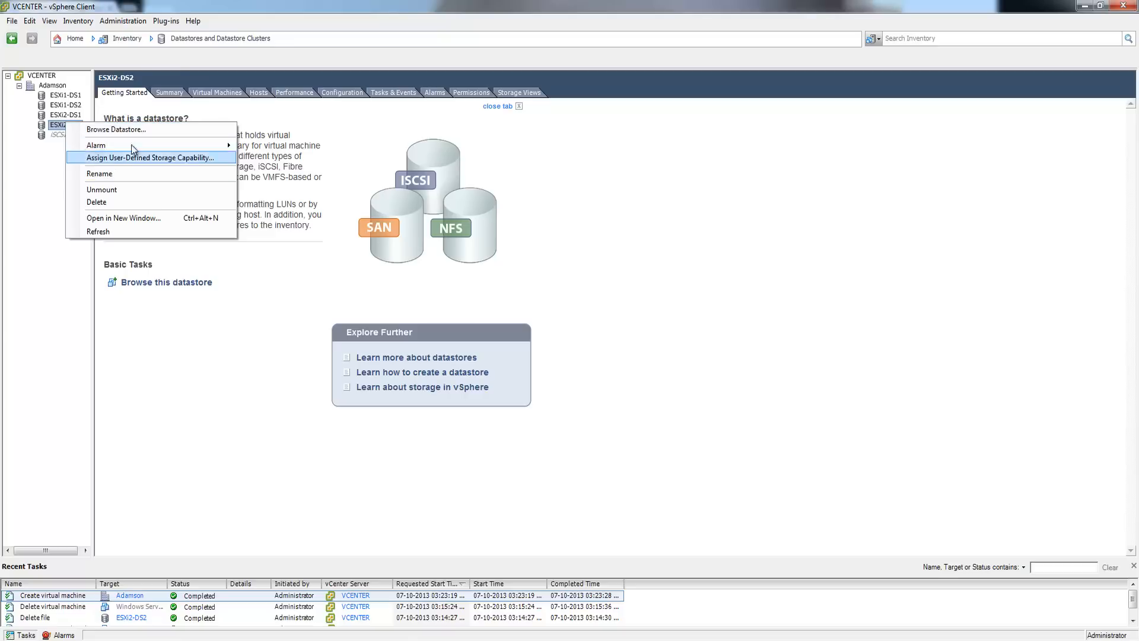
{"action": "left_click", "coordinate": [119, 130]}
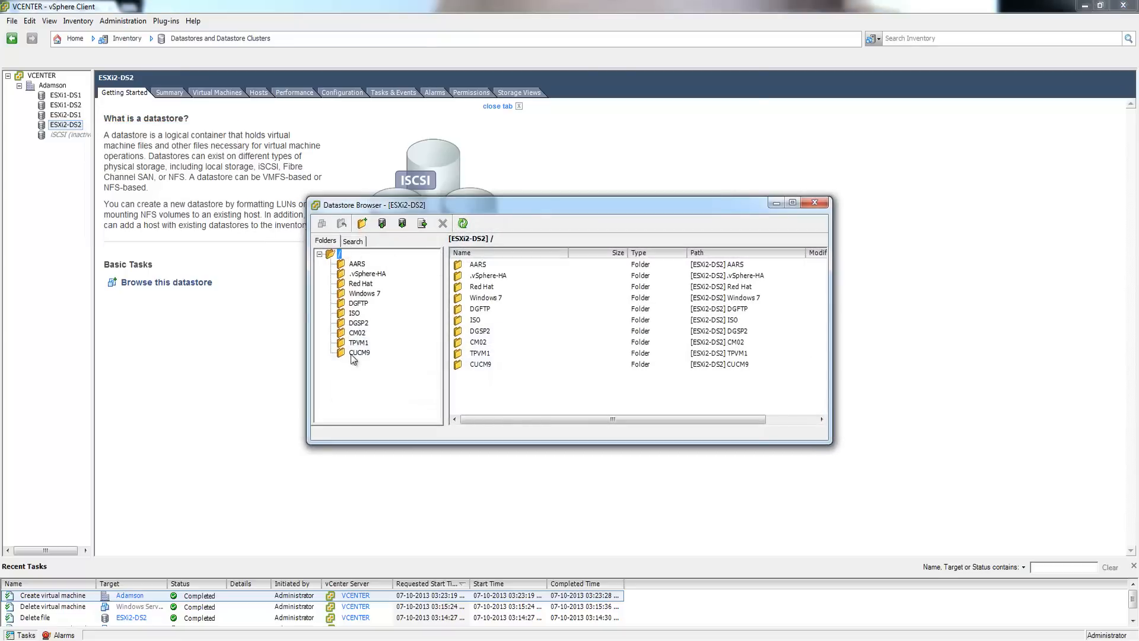
{"action": "left_click", "coordinate": [355, 313]}
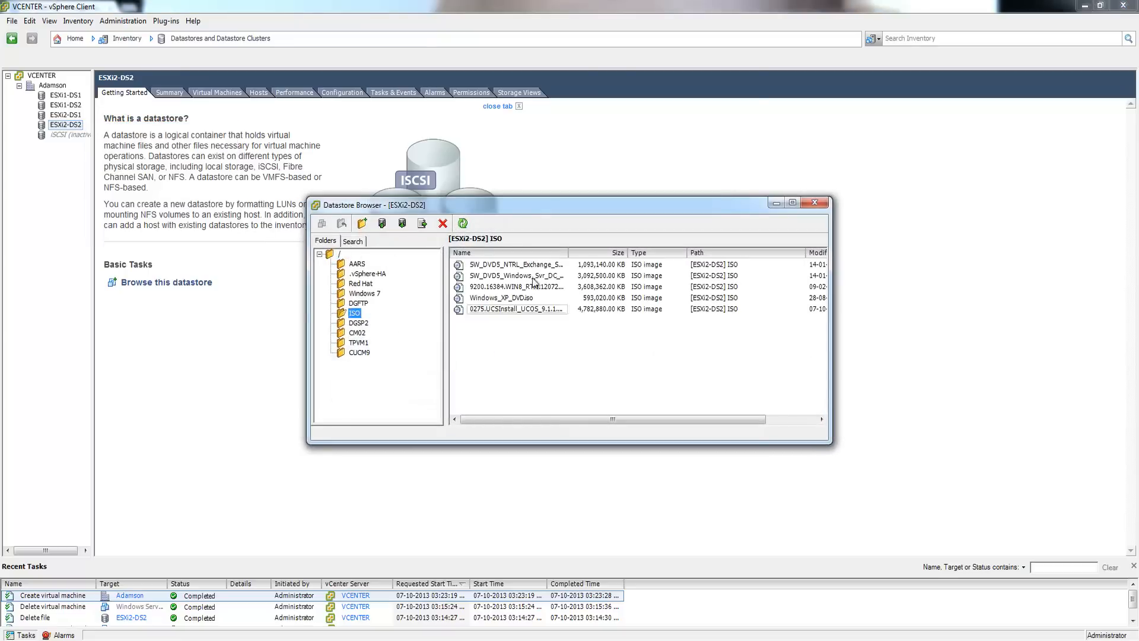
{"action": "left_click_drag", "start_coordinate": [568, 252], "coordinate": [685, 252]}
{"action": "left_click", "coordinate": [491, 312]}
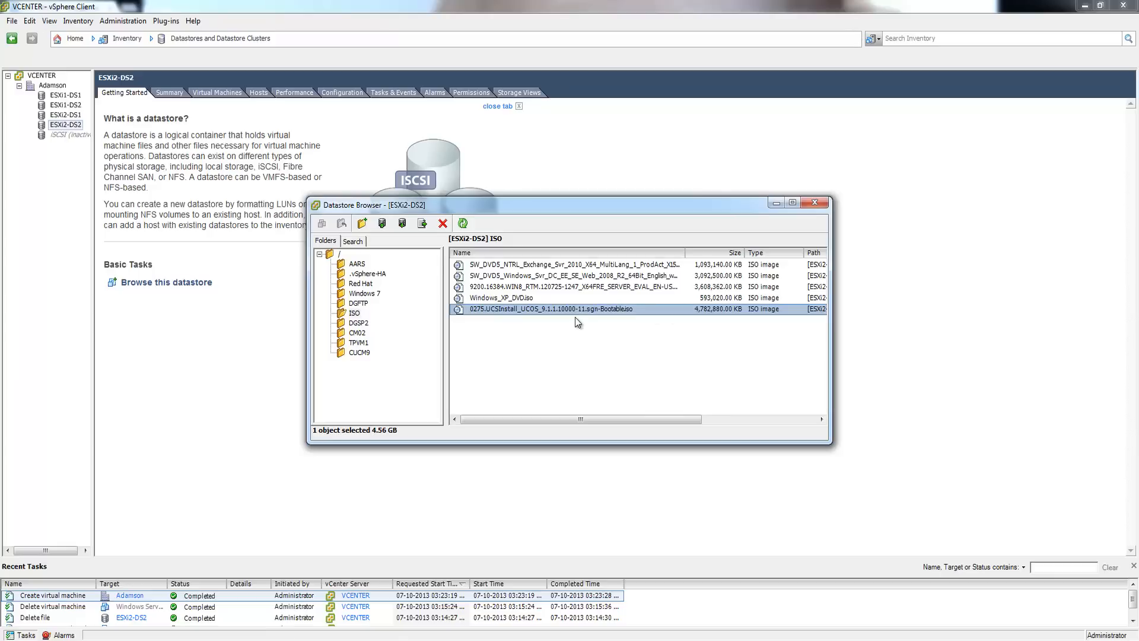
{"action": "left_click", "coordinate": [816, 204]}
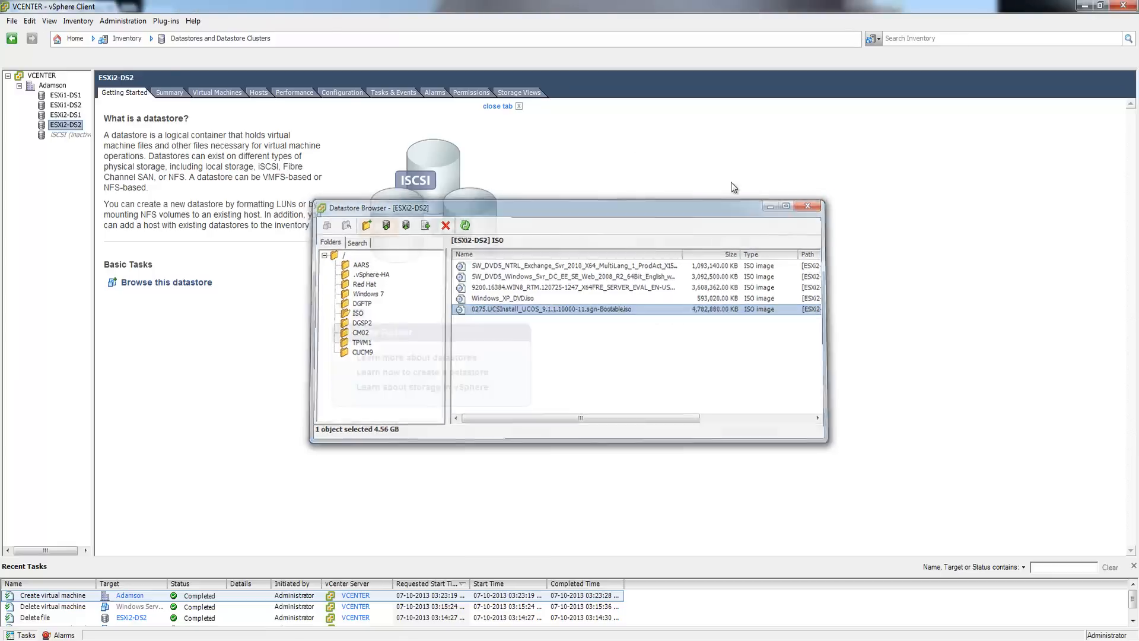
{"action": "left_click", "coordinate": [70, 39]}
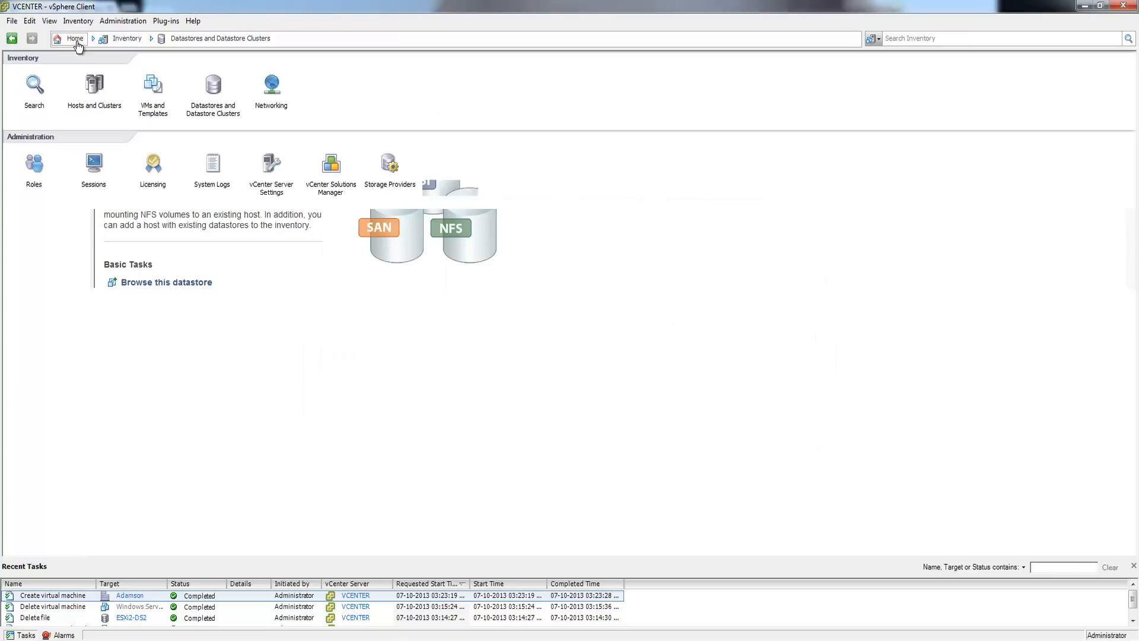
- Open CUCM9's settings and set CD/DVD drive 1 to use a datastore ISO file
{"action": "left_click", "coordinate": [94, 86]}
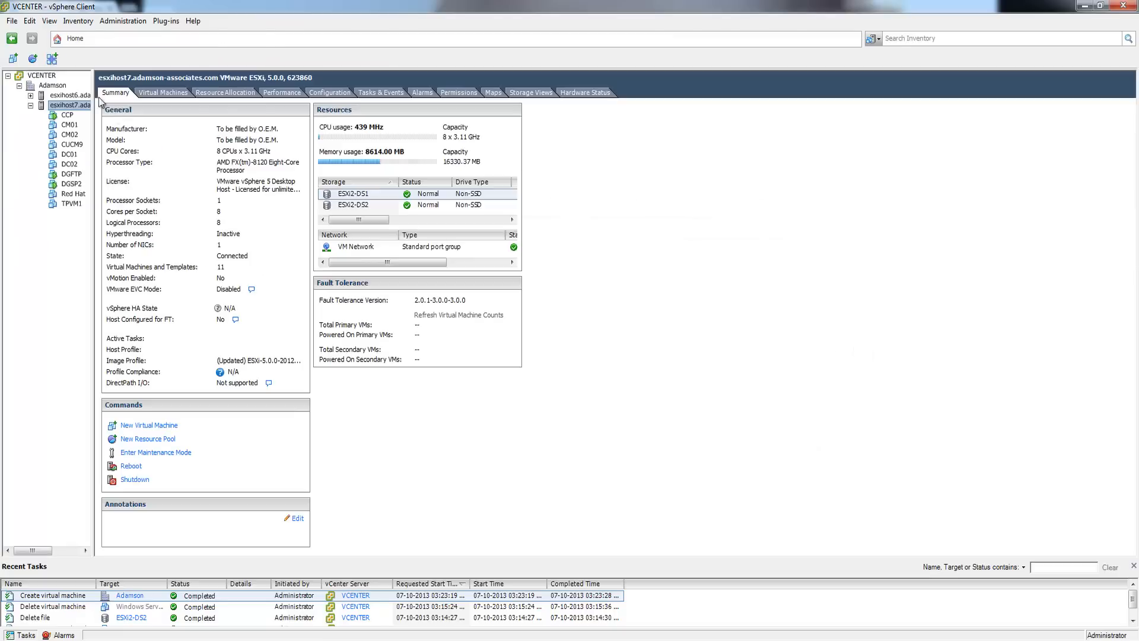
{"action": "left_click", "coordinate": [72, 144]}
{"action": "right_click", "coordinate": [71, 144]}
{"action": "left_click", "coordinate": [112, 206]}
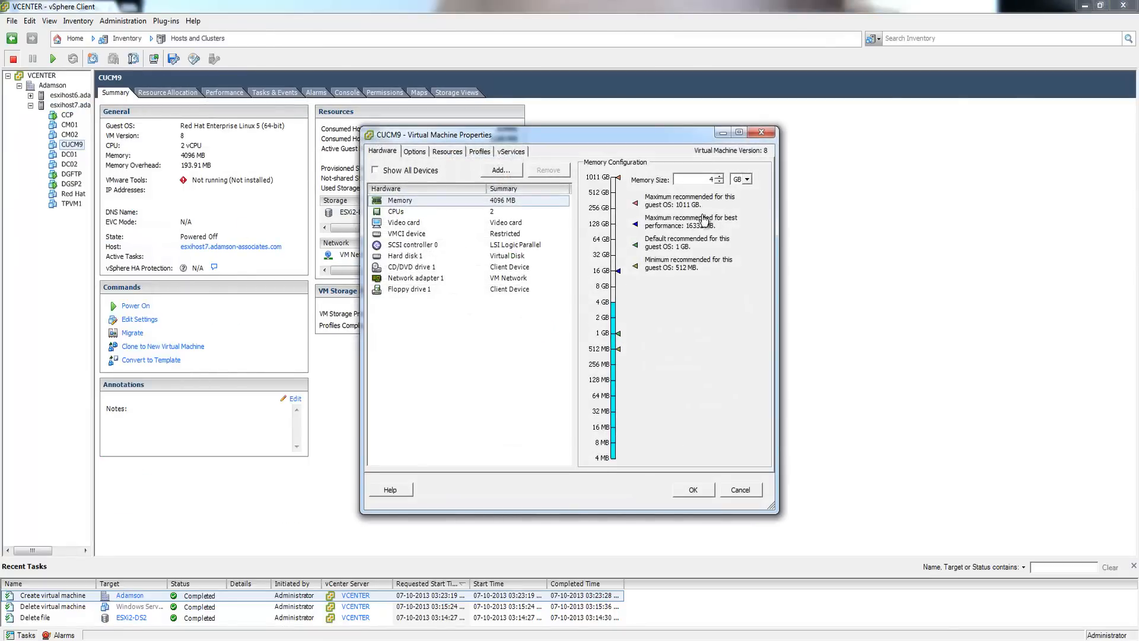
{"action": "left_click", "coordinate": [411, 267]}
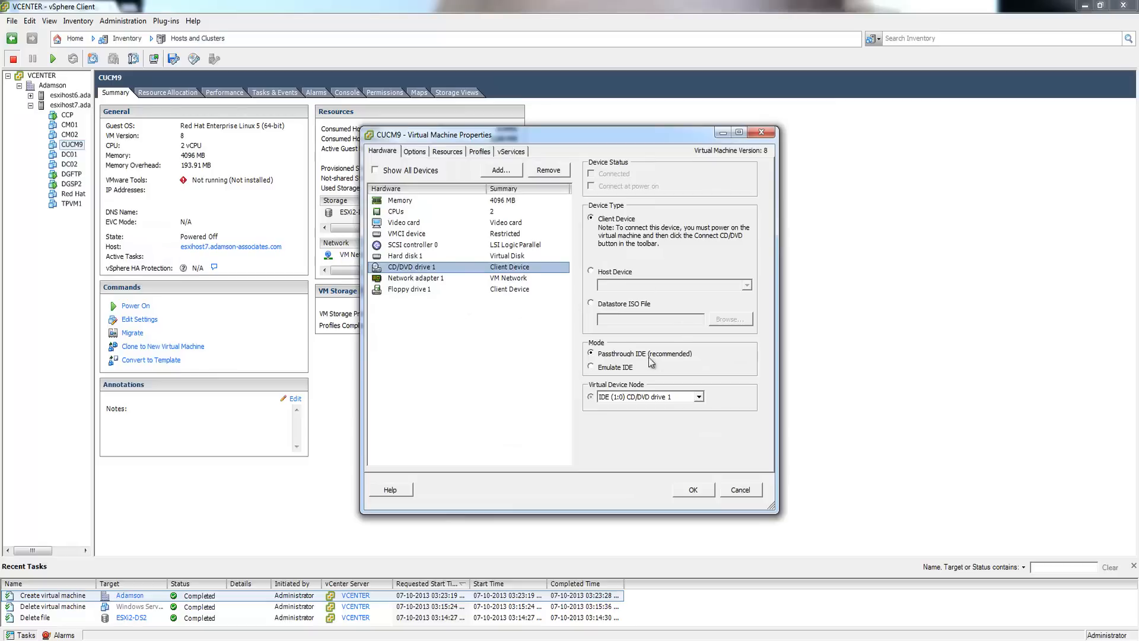
{"action": "left_click", "coordinate": [605, 304]}
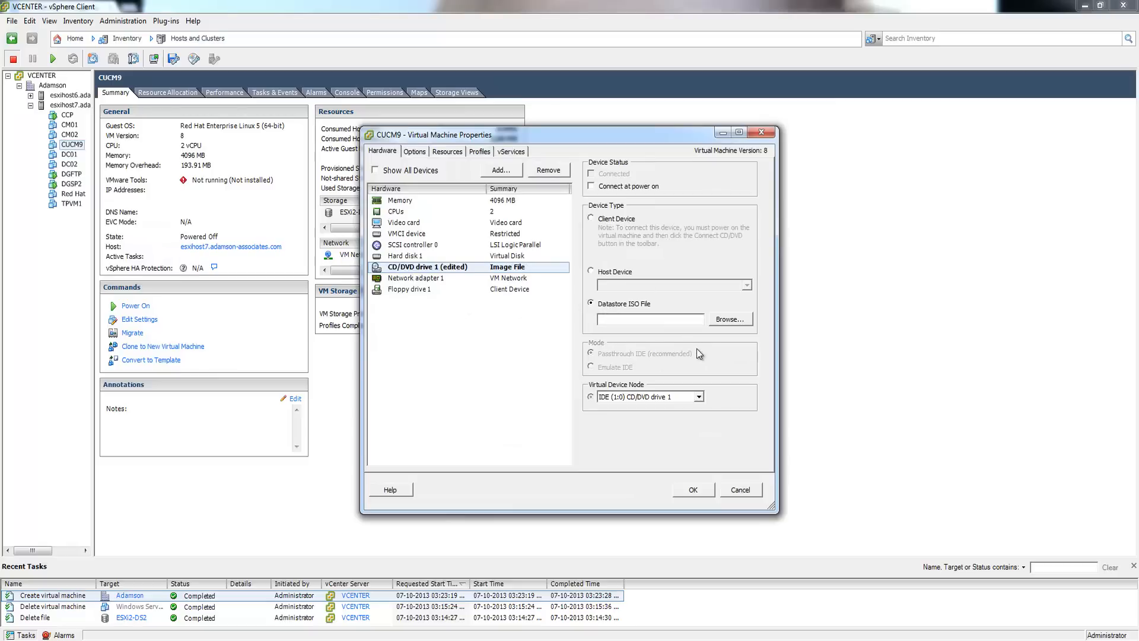
- Select the UCSInstall 9.1.1 ISO from the ISO folder on datastore ESXi2-DS2
{"action": "left_click", "coordinate": [731, 320]}
{"action": "left_click", "coordinate": [476, 289]}
{"action": "double_click", "coordinate": [477, 289]}
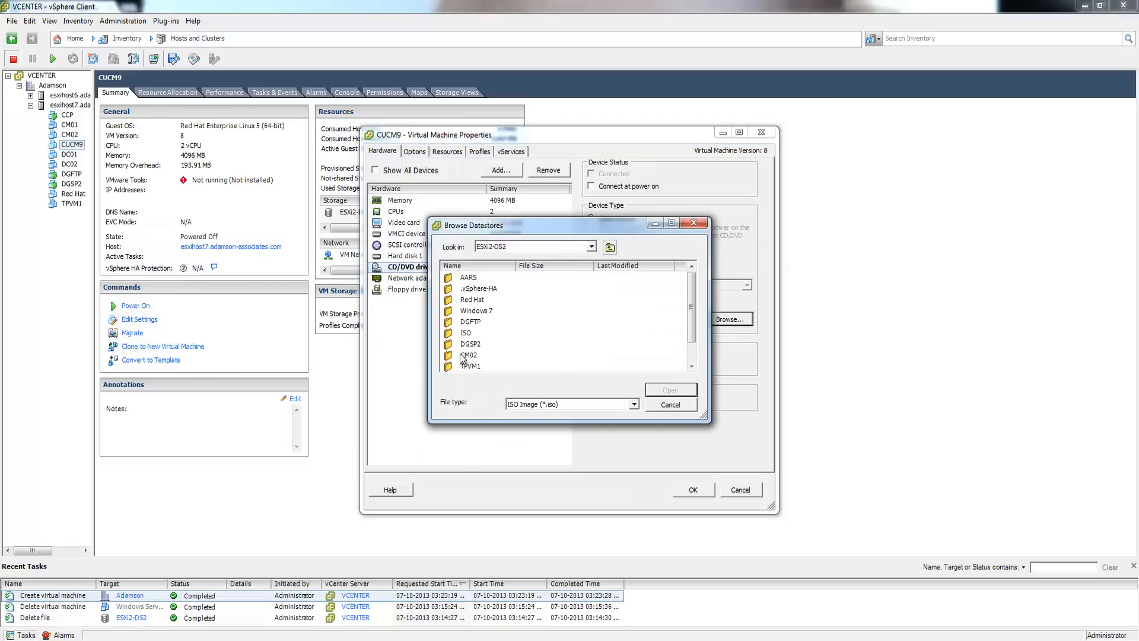
{"action": "double_click", "coordinate": [465, 343]}
{"action": "left_click", "coordinate": [487, 324]}
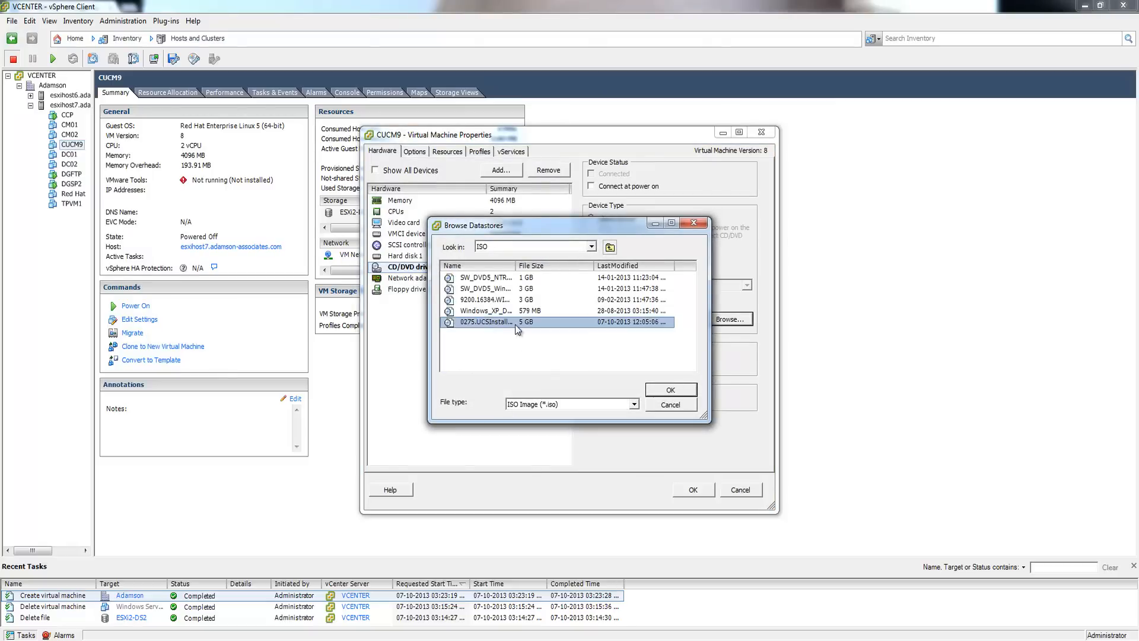
{"action": "left_click_drag", "start_coordinate": [516, 265], "coordinate": [598, 277]}
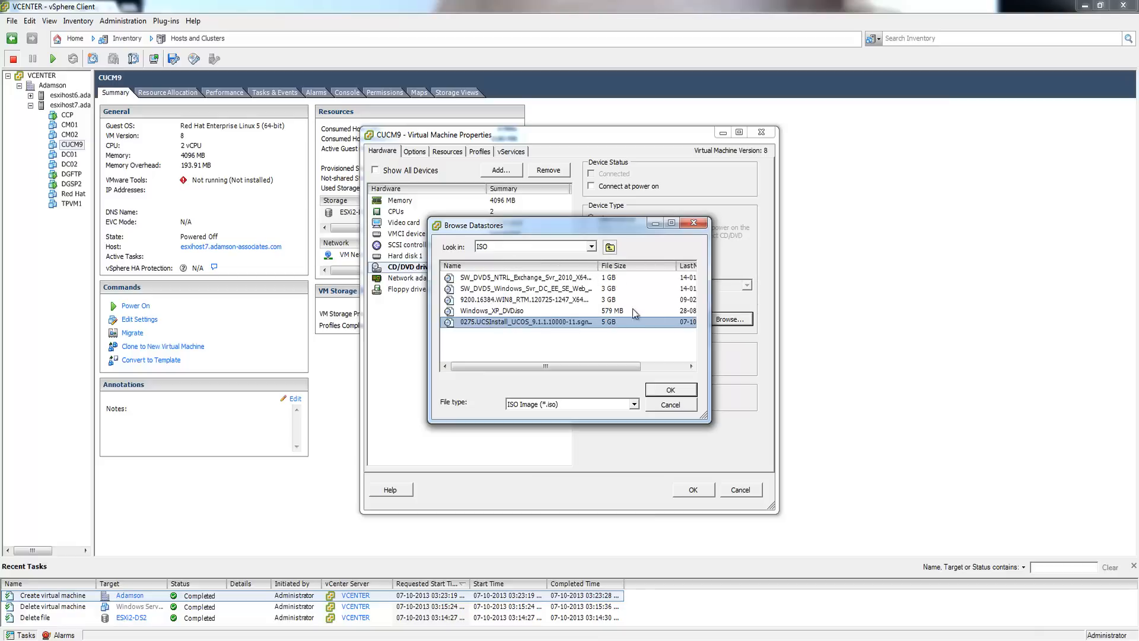
{"action": "left_click", "coordinate": [678, 394]}
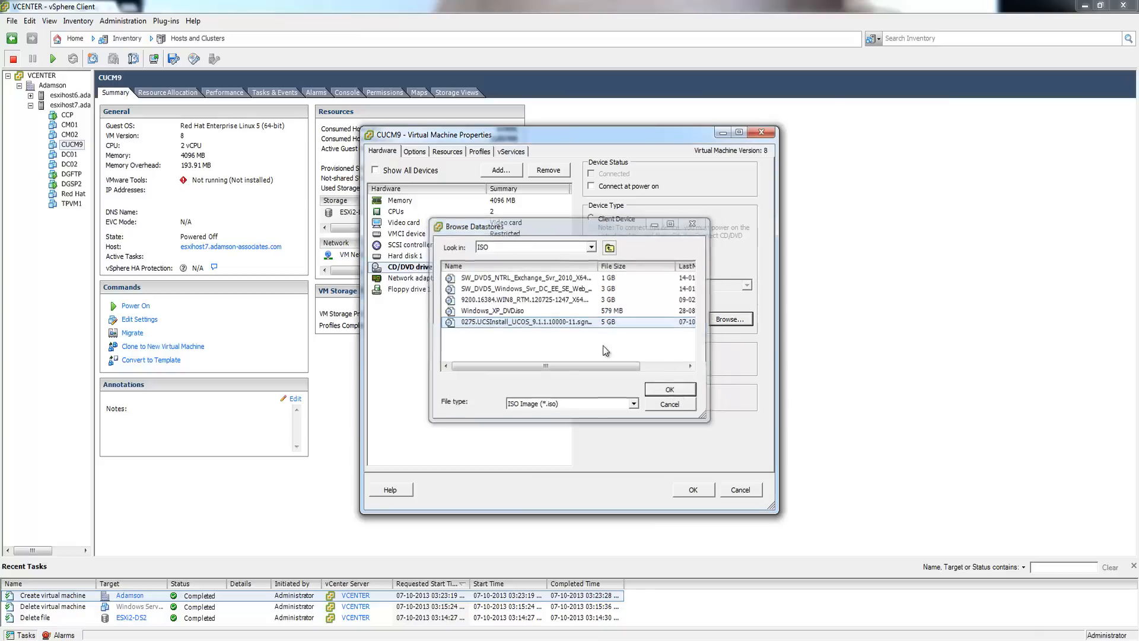
- Enable Connect at power on for the CD/DVD drive and apply the changes
{"action": "left_click", "coordinate": [629, 190]}
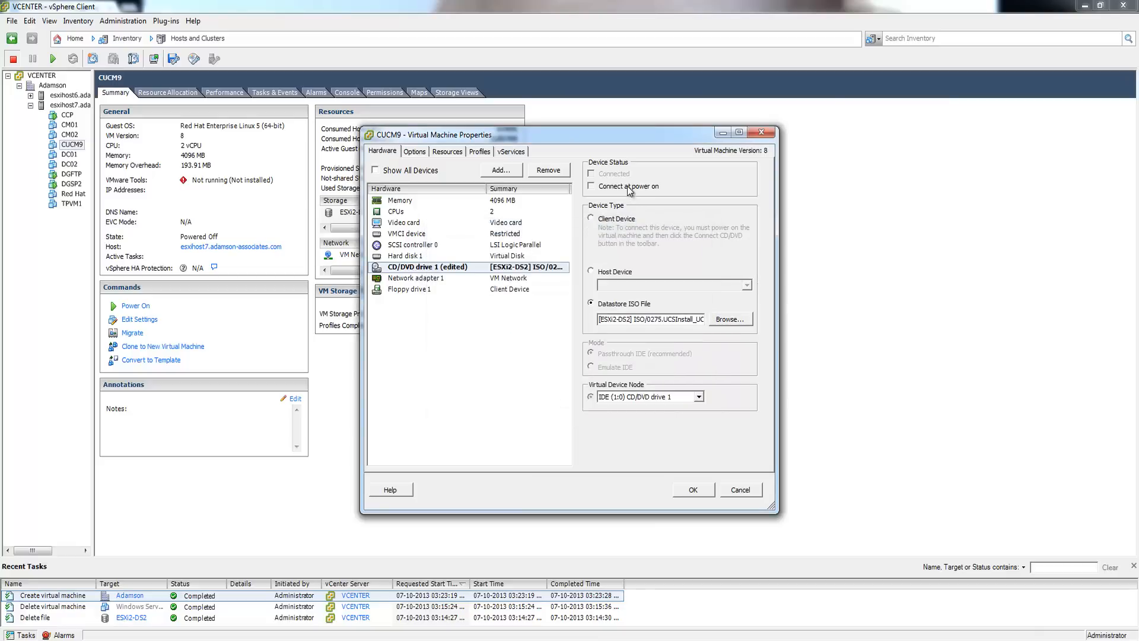
{"action": "left_click", "coordinate": [398, 172]}
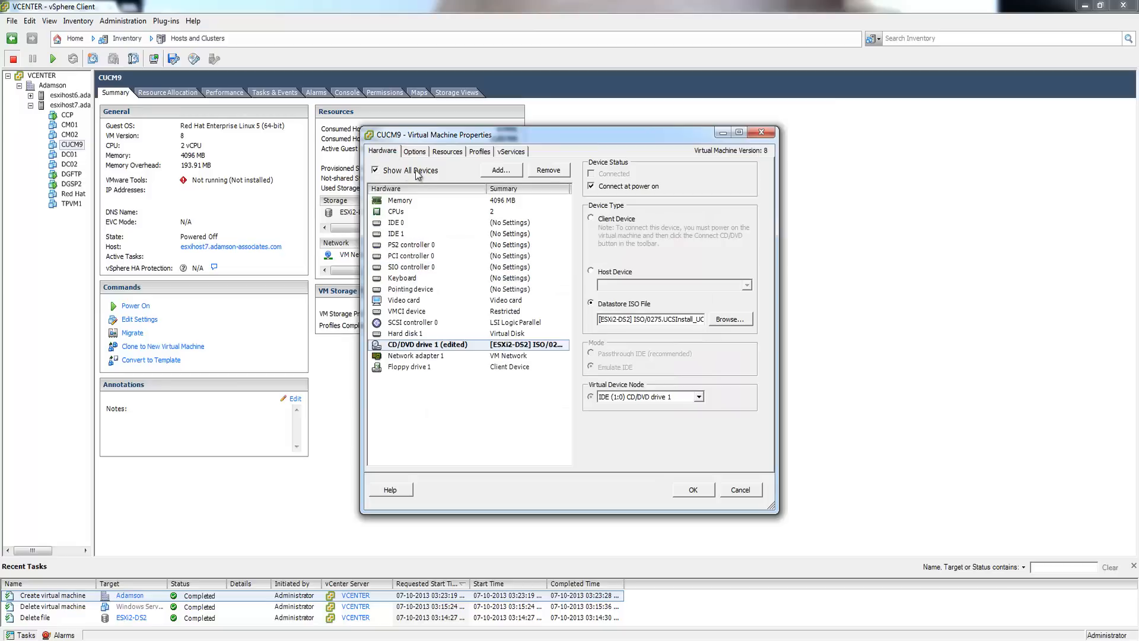
{"action": "left_click", "coordinate": [418, 172]}
{"action": "left_click", "coordinate": [414, 151]}
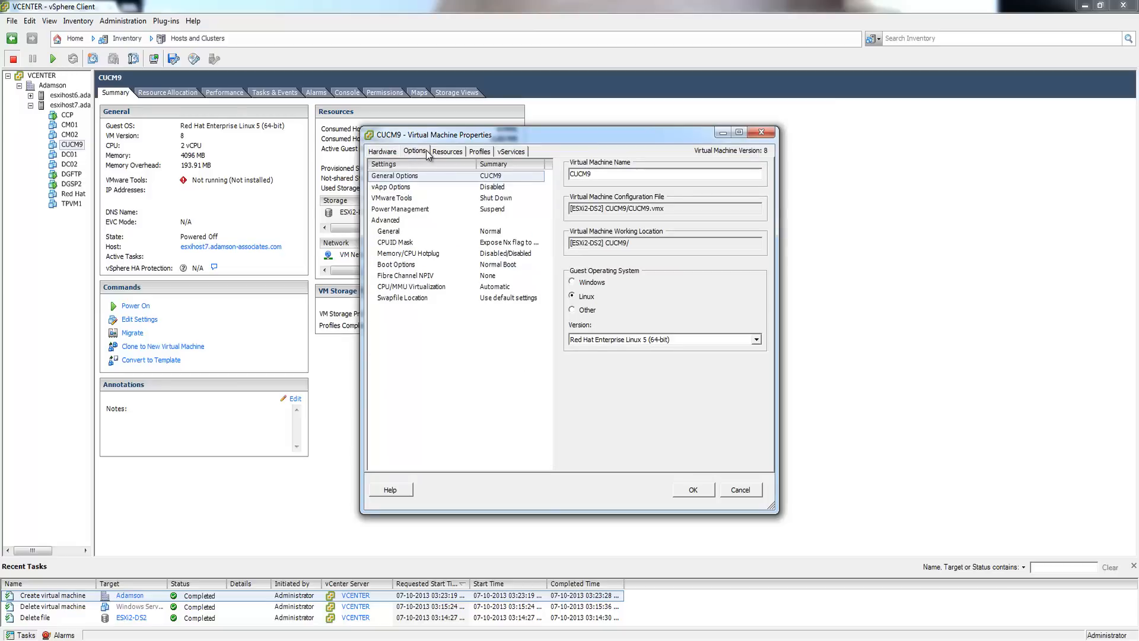
{"action": "left_click", "coordinate": [392, 152]}
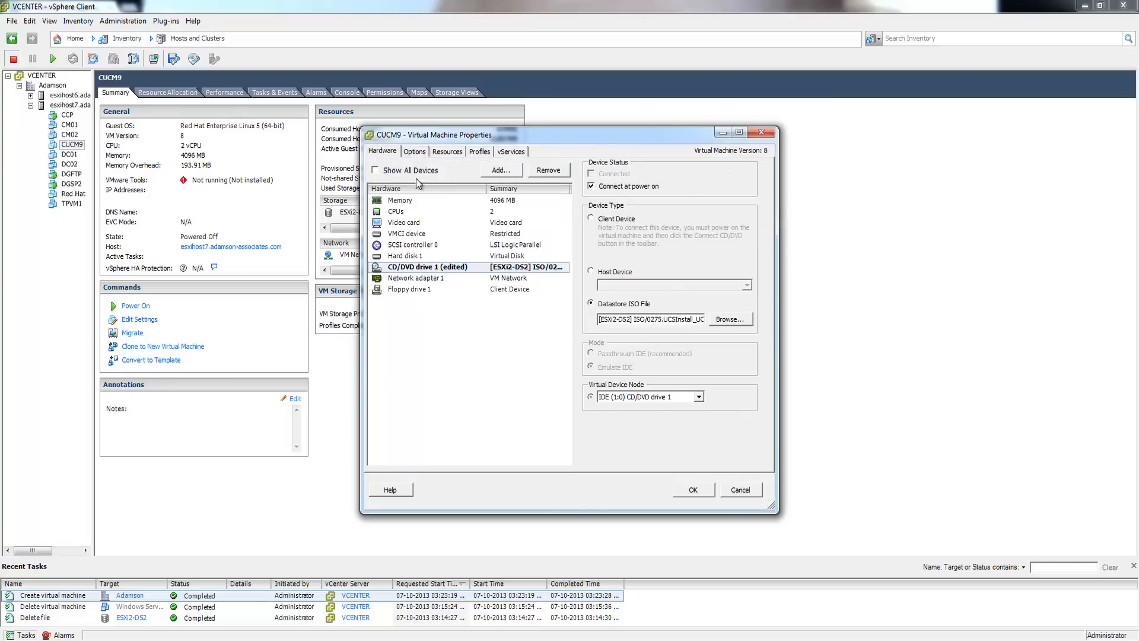
{"action": "left_click", "coordinate": [693, 490]}
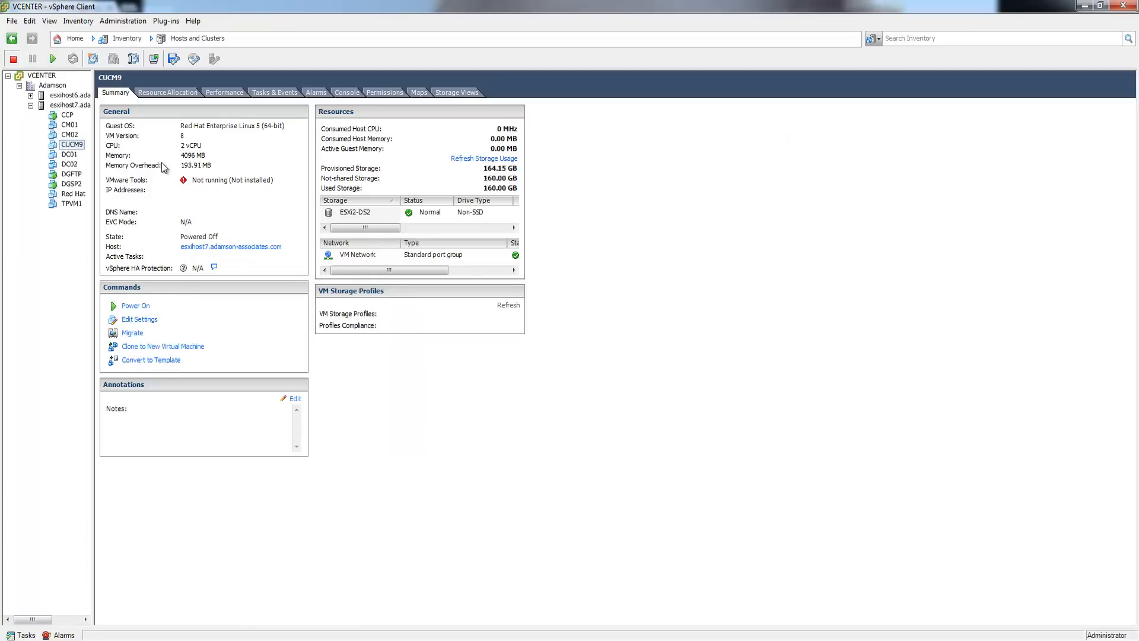
- Open CUCM9's console, power the VM on, and enlarge the console to nearly full screen
{"action": "right_click", "coordinate": [70, 146]}
{"action": "mouse_move", "coordinate": [95, 155]}
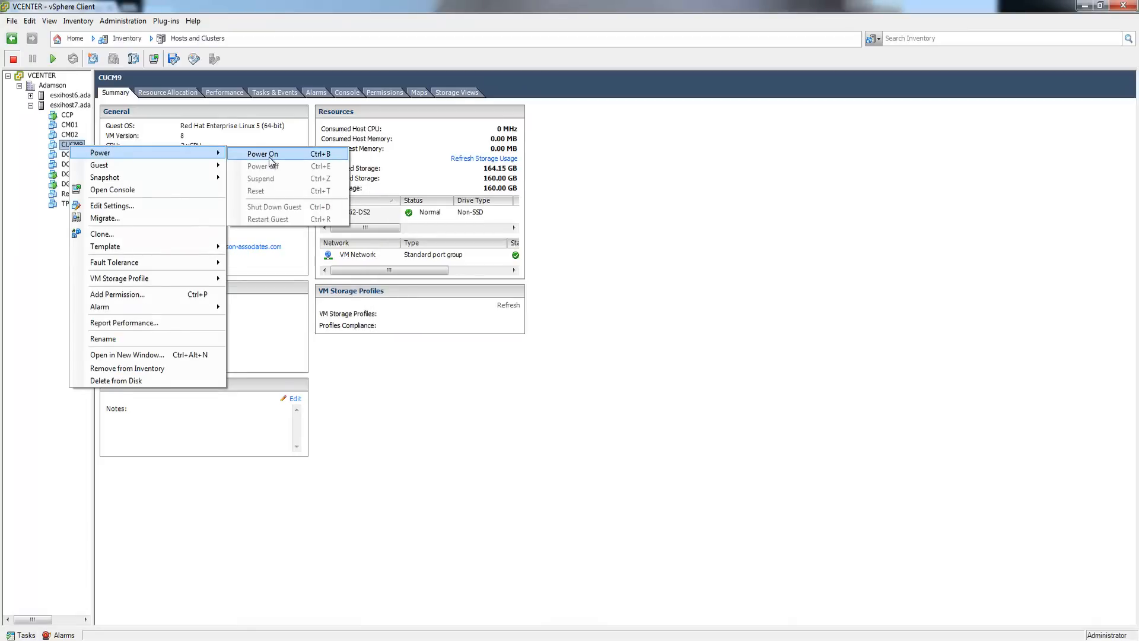
{"action": "left_click", "coordinate": [141, 192]}
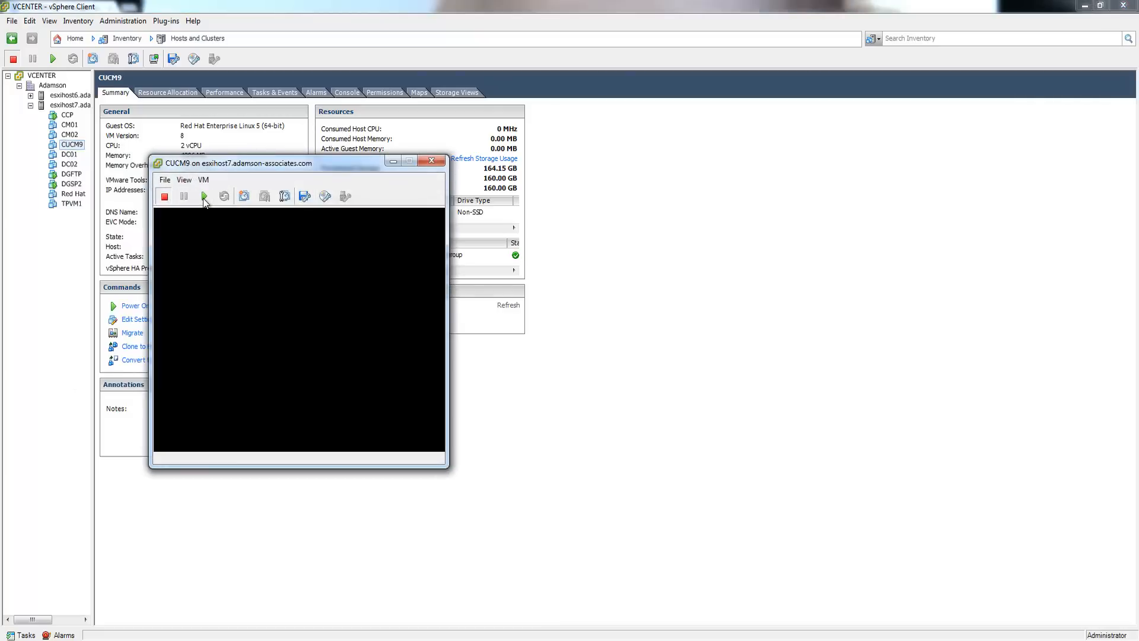
{"action": "left_click", "coordinate": [204, 198]}
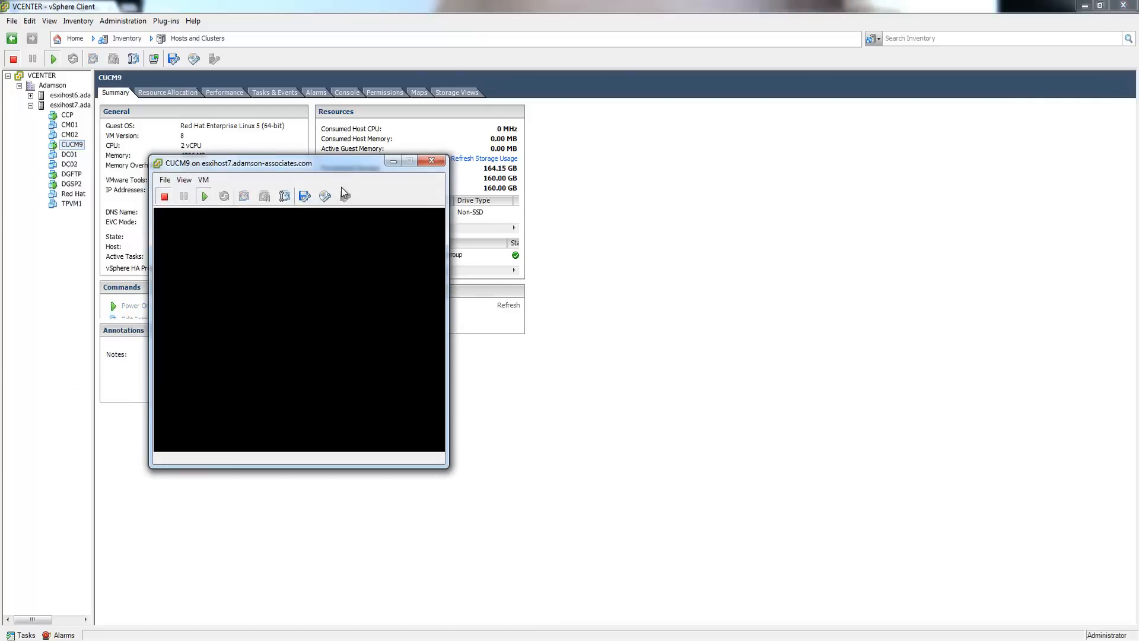
{"action": "left_click_drag", "start_coordinate": [348, 166], "coordinate": [188, 18]}
{"action": "left_click_drag", "start_coordinate": [286, 317], "coordinate": [1002, 460]}
{"action": "left_click_drag", "start_coordinate": [983, 318], "coordinate": [1130, 614]}
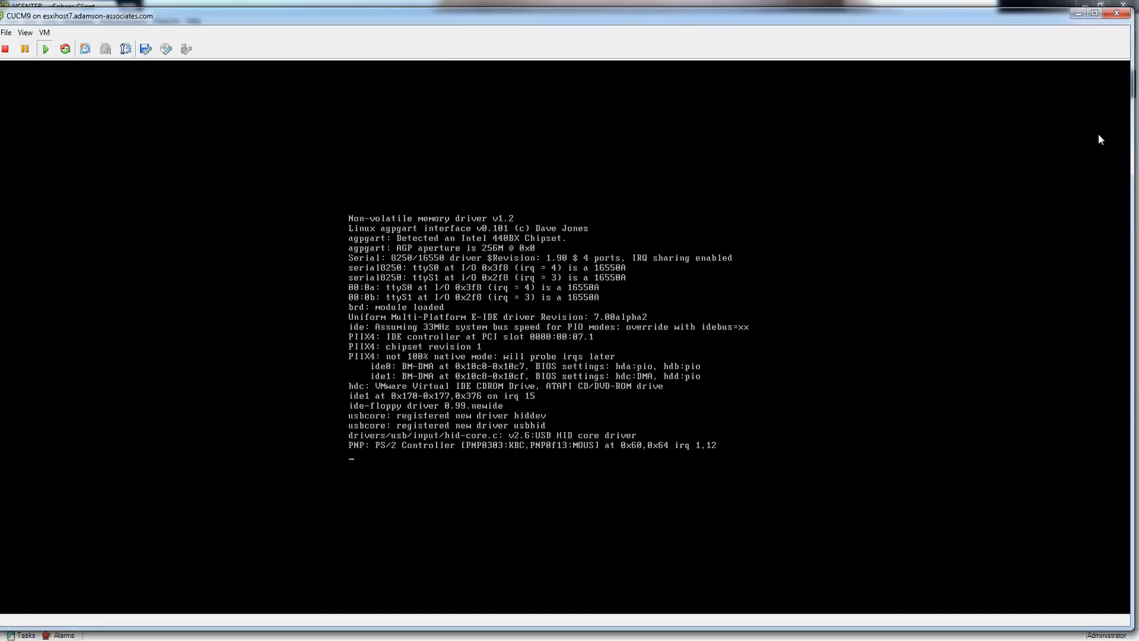
- Maximize CUCM9's console and click inside it to capture keyboard input
{"action": "left_click", "coordinate": [1094, 13]}
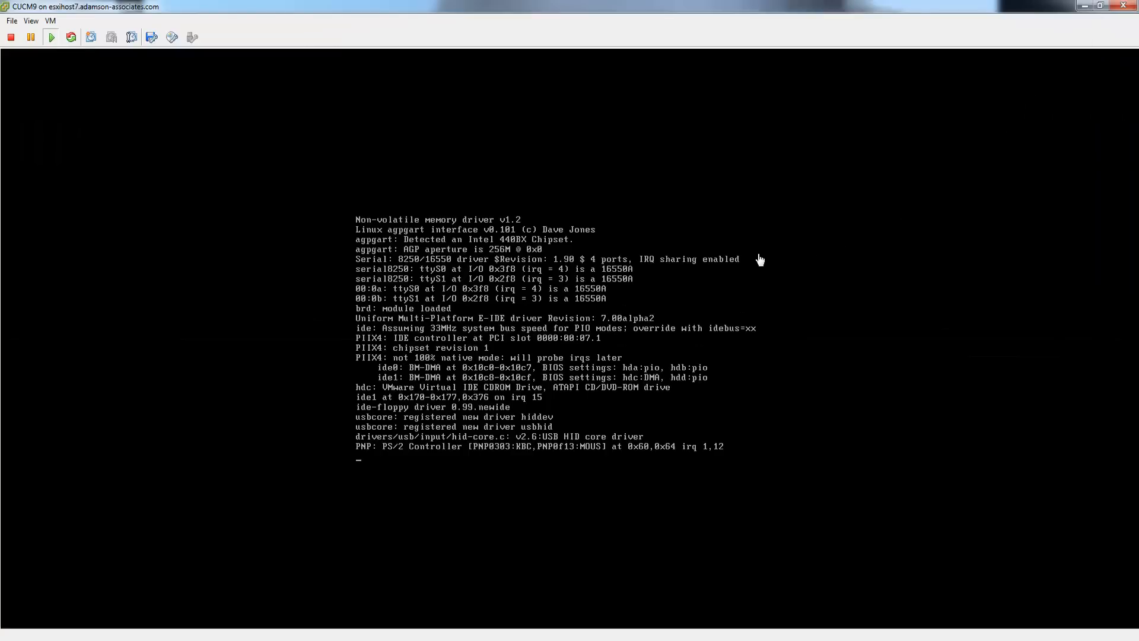
{"action": "left_click", "coordinate": [728, 290]}
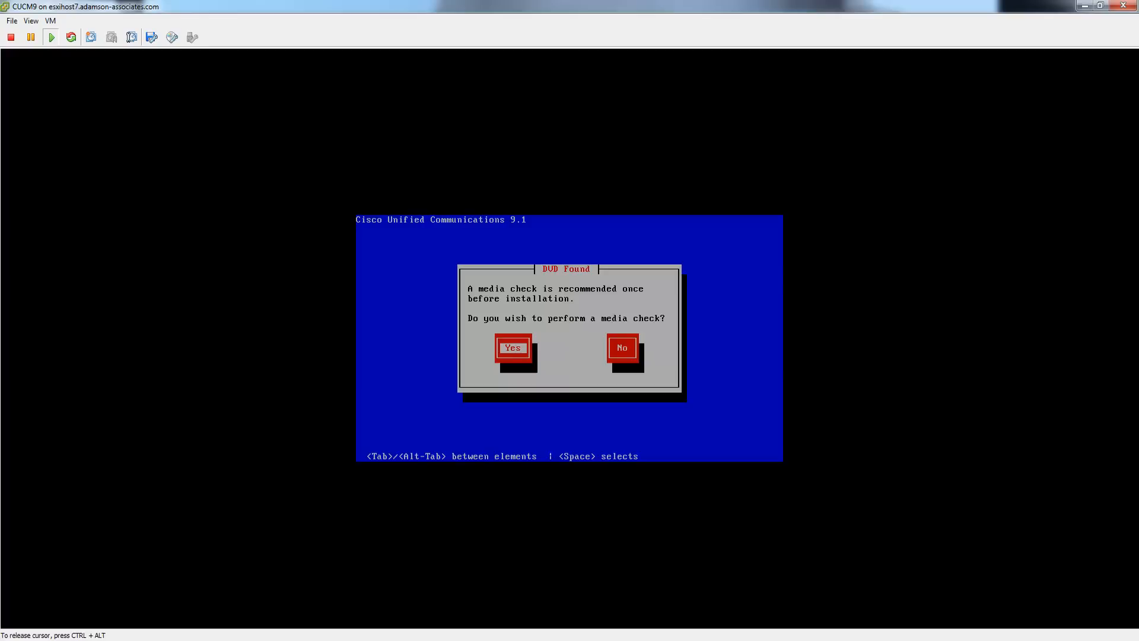
- Choose No on the DVD Found prompt to skip the media check
{"action": "key", "text": "Tab"}
{"action": "key", "text": "Return"}
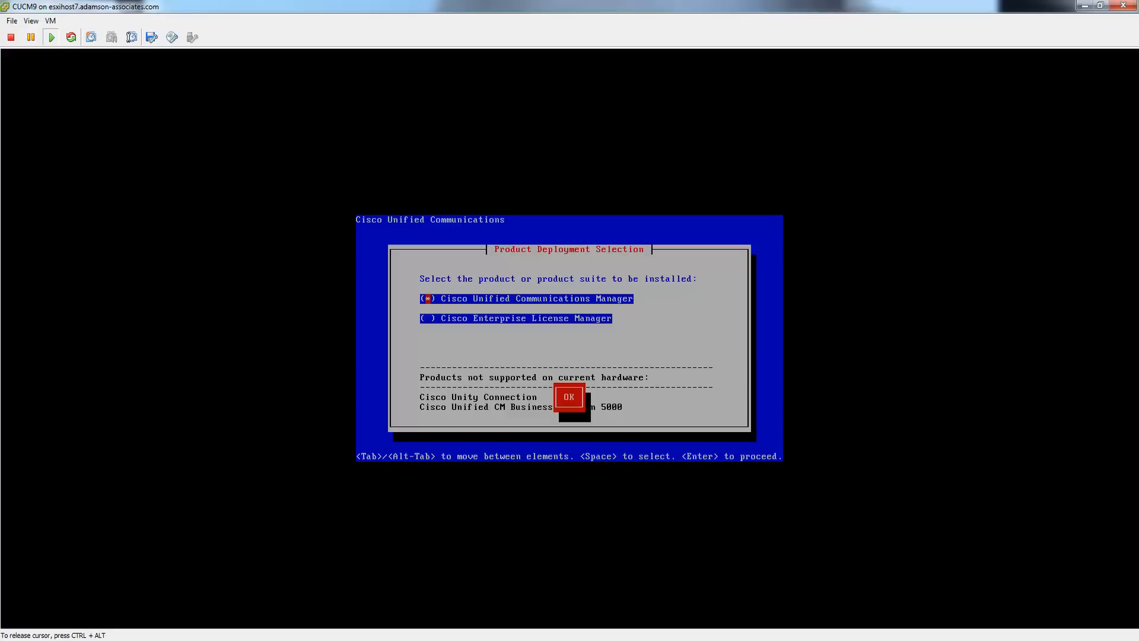
- Confirm Cisco Unified Communications Manager and agree to install version 9.1.1.10000-11
{"action": "key", "text": "Tab"}
{"action": "key", "text": "Return"}
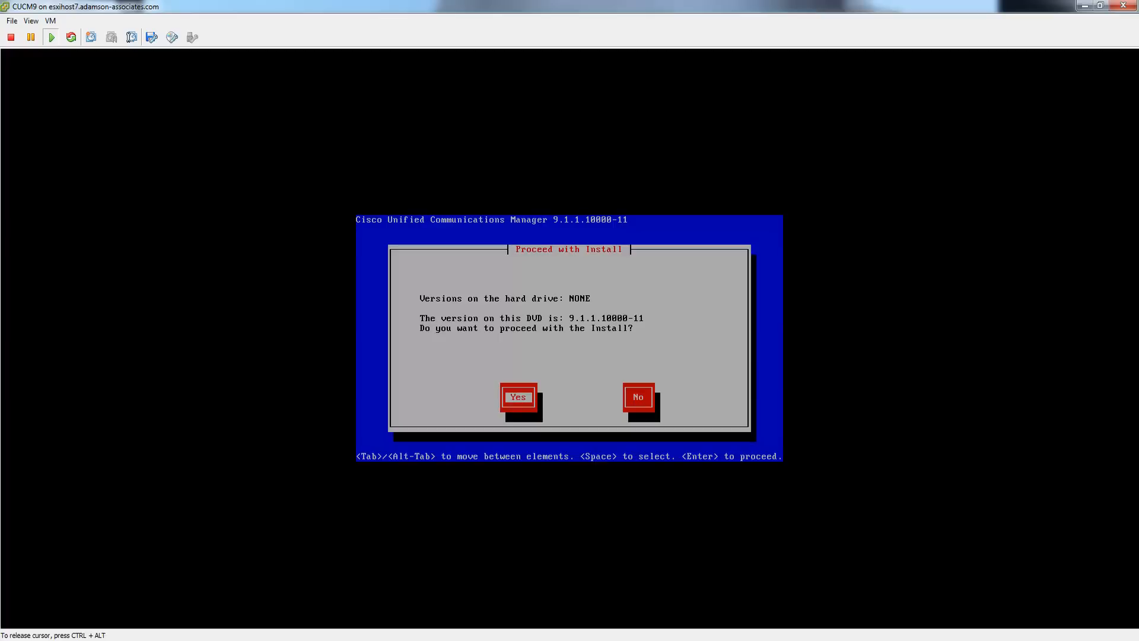
{"action": "key", "text": "Tab"}
{"action": "key", "text": "Tab"}
{"action": "key", "text": "Return"}
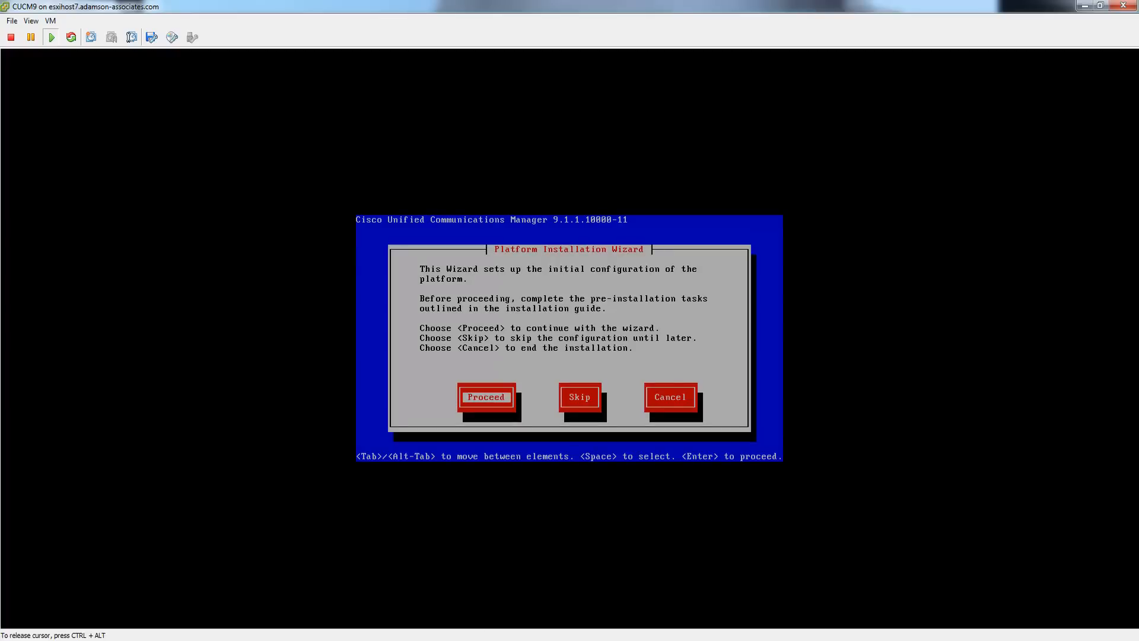
- Proceed in the Platform Installation Wizard and decline applying an upgrade patch
{"action": "key", "text": "Return"}
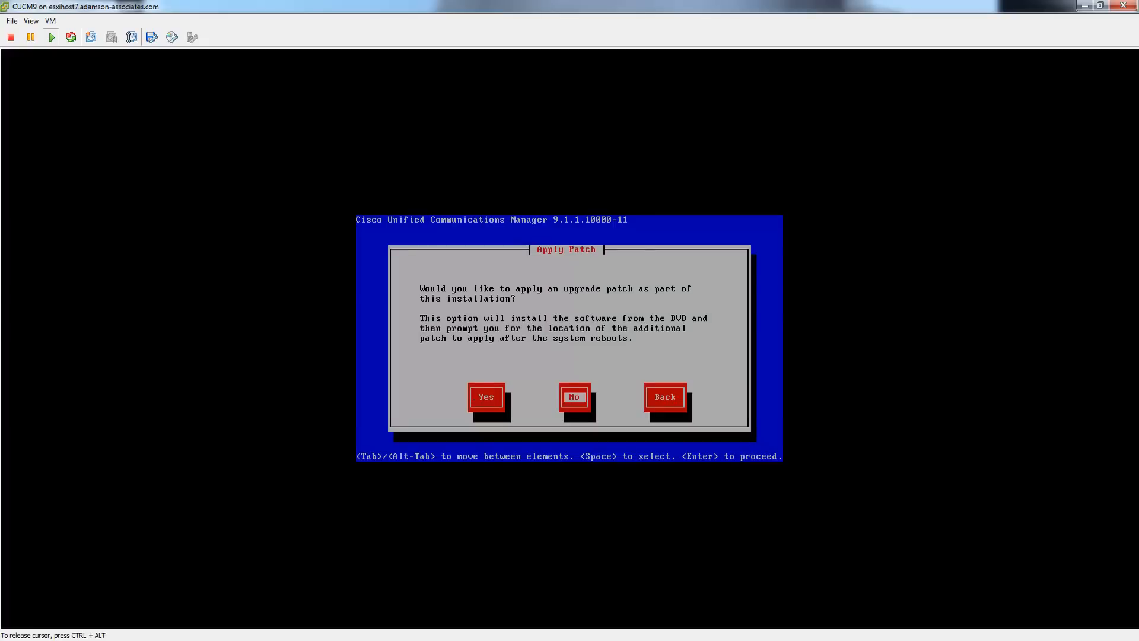
{"action": "key", "text": "Return"}
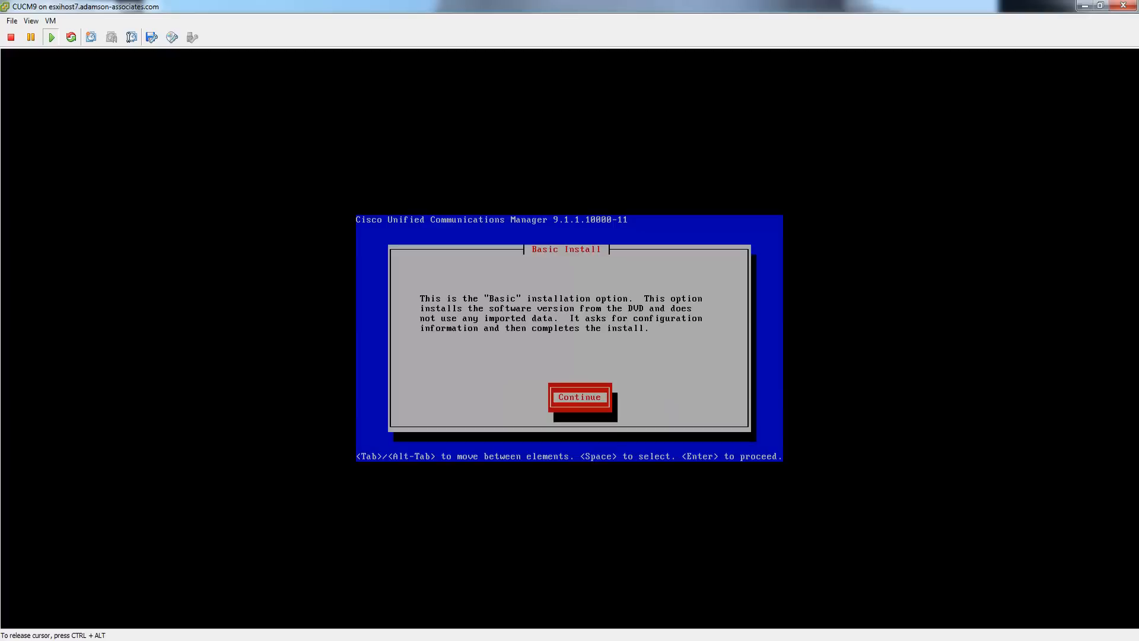
- Set the server timezone to America/Toronto
{"action": "key", "text": "Return"}
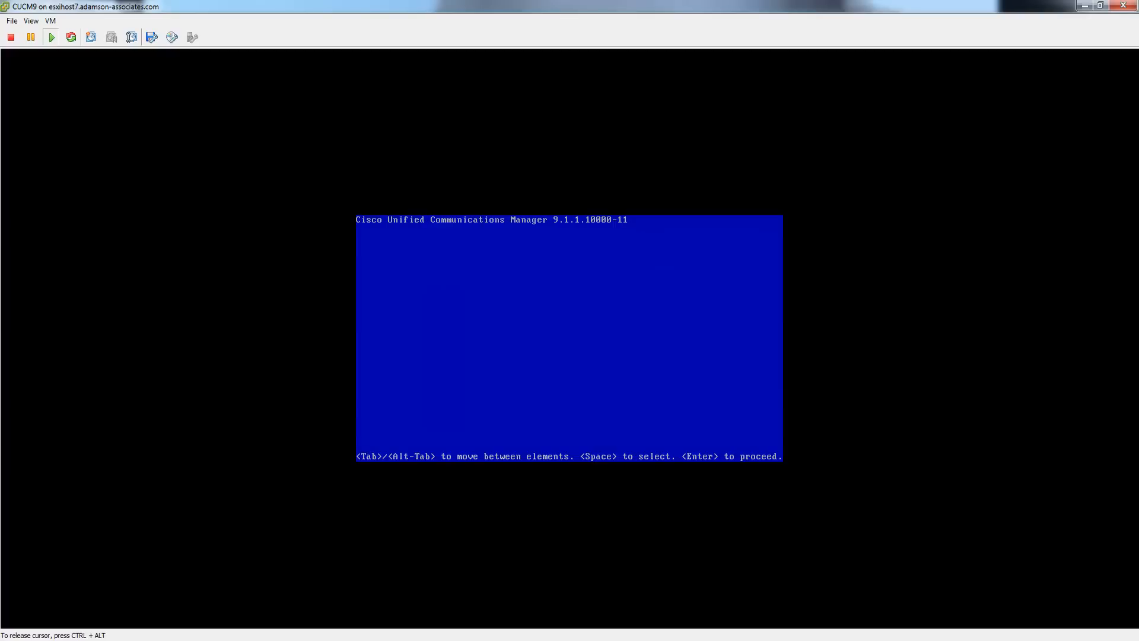
{"action": "key", "text": "Down"}
{"action": "key", "text": "Down"}
{"action": "key", "text": "Down"}
{"action": "key", "text": "Down"}
{"action": "key", "text": "Down"}
{"action": "key", "text": "Down"}
{"action": "key", "text": "Down"}
{"action": "key", "text": "Down"}
{"action": "key", "text": "Down"}
{"action": "key", "text": "Down"}
{"action": "key", "text": "Down"}
{"action": "key", "text": "Down"}
{"action": "key", "text": "Down"}
{"action": "key", "text": "Down"}
{"action": "key", "text": "Down"}
{"action": "key", "text": "Down"}
{"action": "key", "text": "Down"}
{"action": "key", "text": "Down"}
{"action": "key", "text": "Down"}
{"action": "key", "text": "Down"}
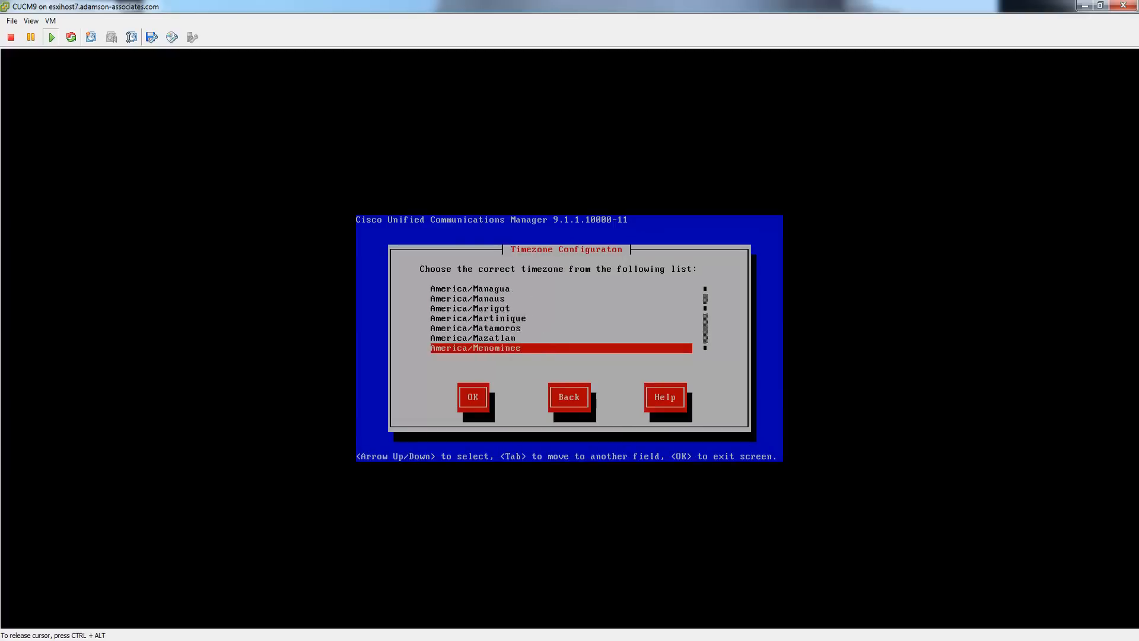
{"action": "key", "text": "Down"}
{"action": "key", "text": "Down"}
{"action": "key", "text": "Down"}
{"action": "key", "text": "Down"}
{"action": "key", "text": "Down"}
{"action": "key", "text": "Down"}
{"action": "key", "text": "Down"}
{"action": "key", "text": "Down"}
{"action": "key", "text": "Down"}
{"action": "key", "text": "Down"}
{"action": "key", "text": "Down"}
{"action": "key", "text": "Down"}
{"action": "key", "text": "Down"}
{"action": "key", "text": "Down"}
{"action": "key", "text": "Down"}
{"action": "key", "text": "Down"}
{"action": "key", "text": "Down"}
{"action": "key", "text": "Down"}
{"action": "key", "text": "Down"}
{"action": "key", "text": "Down"}
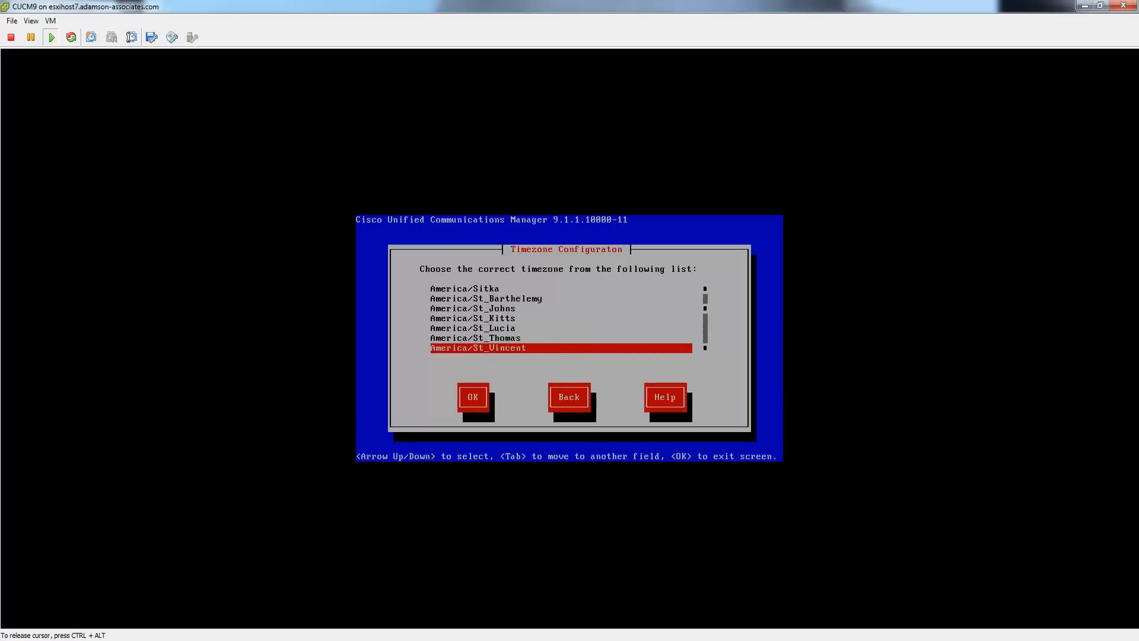
{"action": "key", "text": "Up"}
{"action": "key", "text": "Up"}
{"action": "key", "text": "Up"}
{"action": "key", "text": "Up"}
{"action": "key", "text": "Up"}
{"action": "key", "text": "Up"}
{"action": "key", "text": "Up"}
{"action": "key", "text": "Up"}
{"action": "key", "text": "Up"}
{"action": "key", "text": "Up"}
{"action": "key", "text": "Up"}
{"action": "key", "text": "Up"}
{"action": "key", "text": "Up"}
{"action": "key", "text": "Up"}
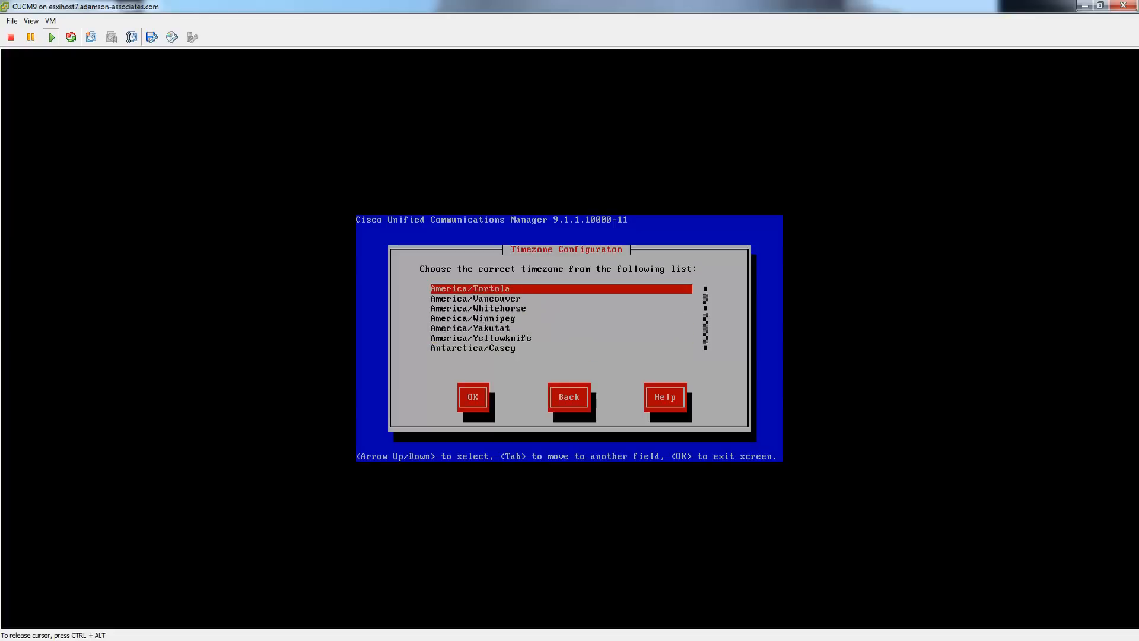
{"action": "key", "text": "Down"}
{"action": "key", "text": "Down"}
{"action": "key", "text": "Down"}
{"action": "key", "text": "Down"}
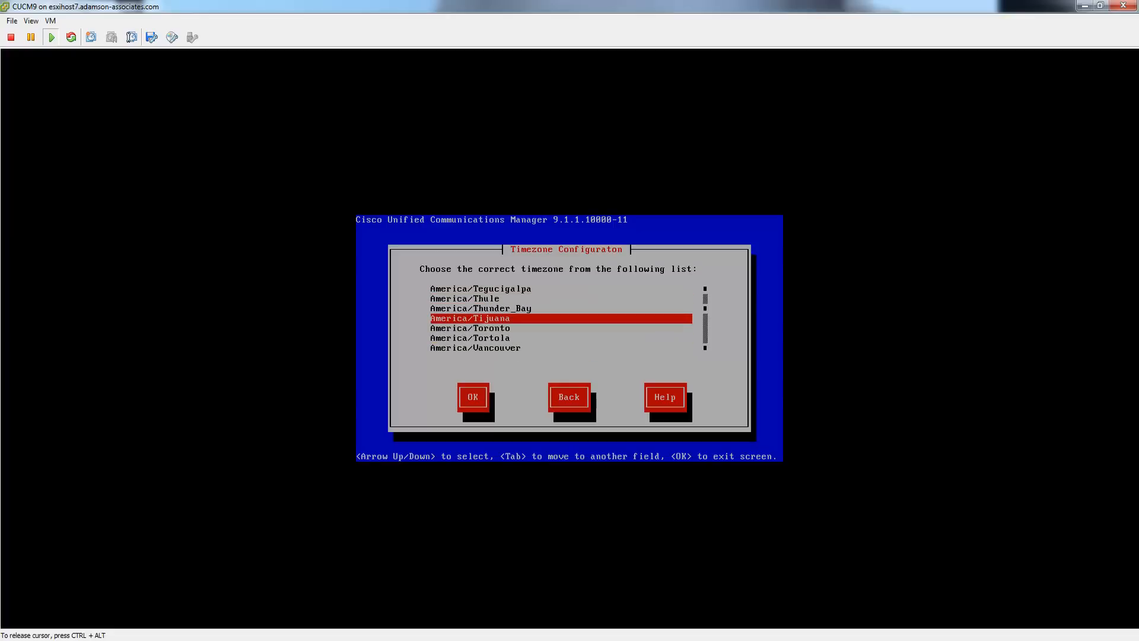
{"action": "key", "text": "Tab"}
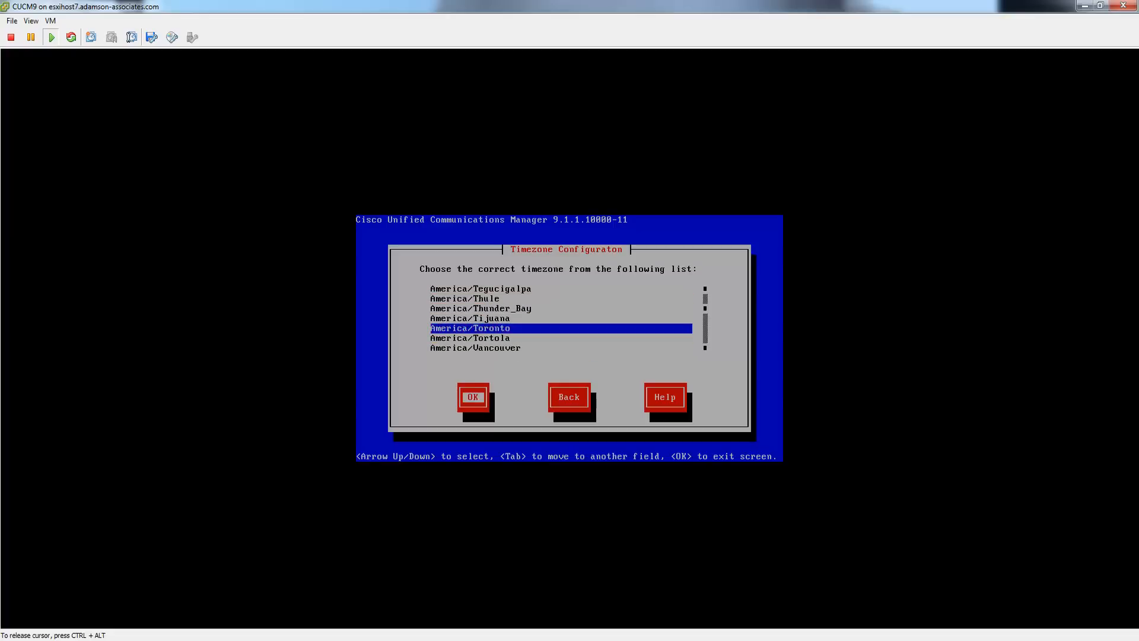
{"action": "key", "text": "Return"}
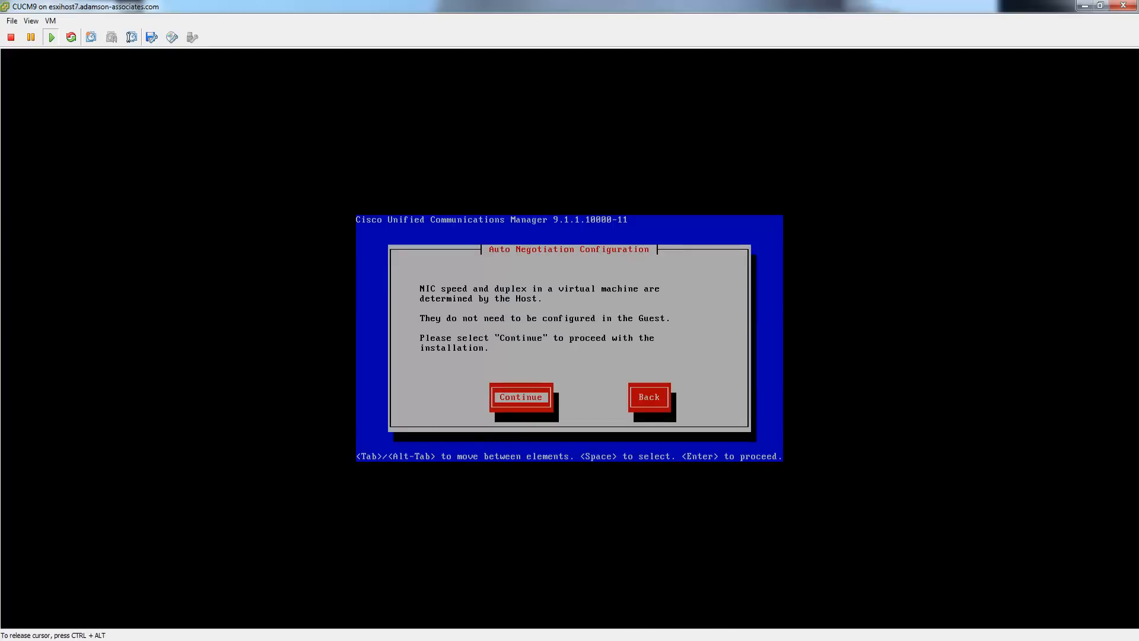
- Keep auto-negotiated NIC speed and the default MTU, and decline DHCP
{"action": "key", "text": "Tab"}
{"action": "key", "text": "Tab"}
{"action": "key", "text": "Return"}
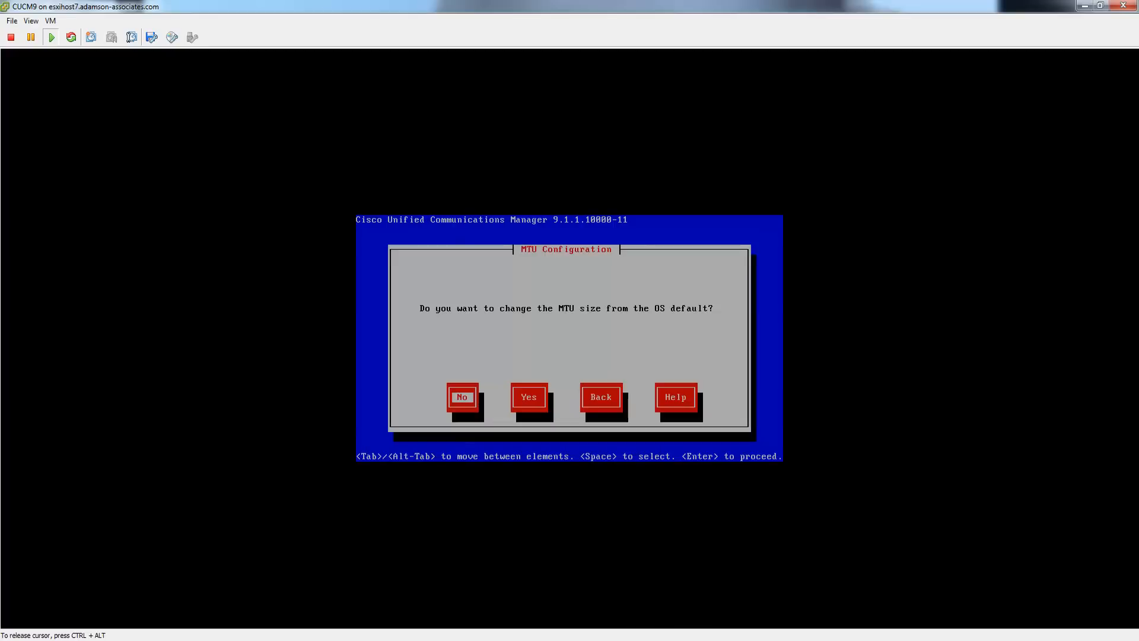
{"action": "key", "text": "Tab"}
{"action": "key", "text": "shift+Tab"}
{"action": "key", "text": "Return"}
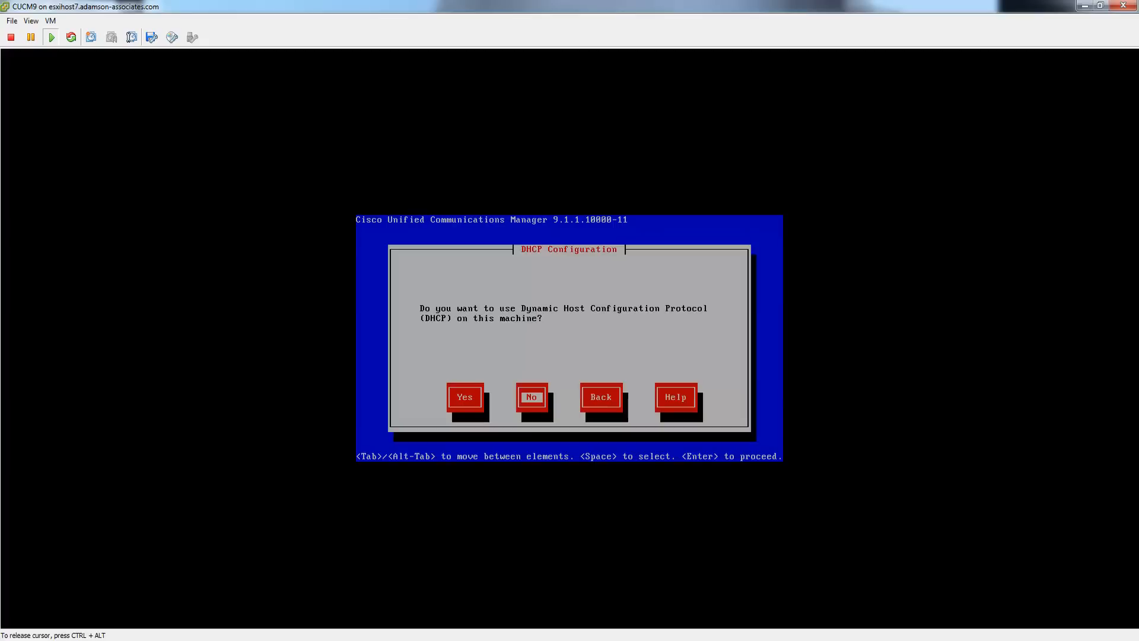
{"action": "key", "text": "Left"}
{"action": "key", "text": "Right"}
{"action": "key", "text": "Return"}
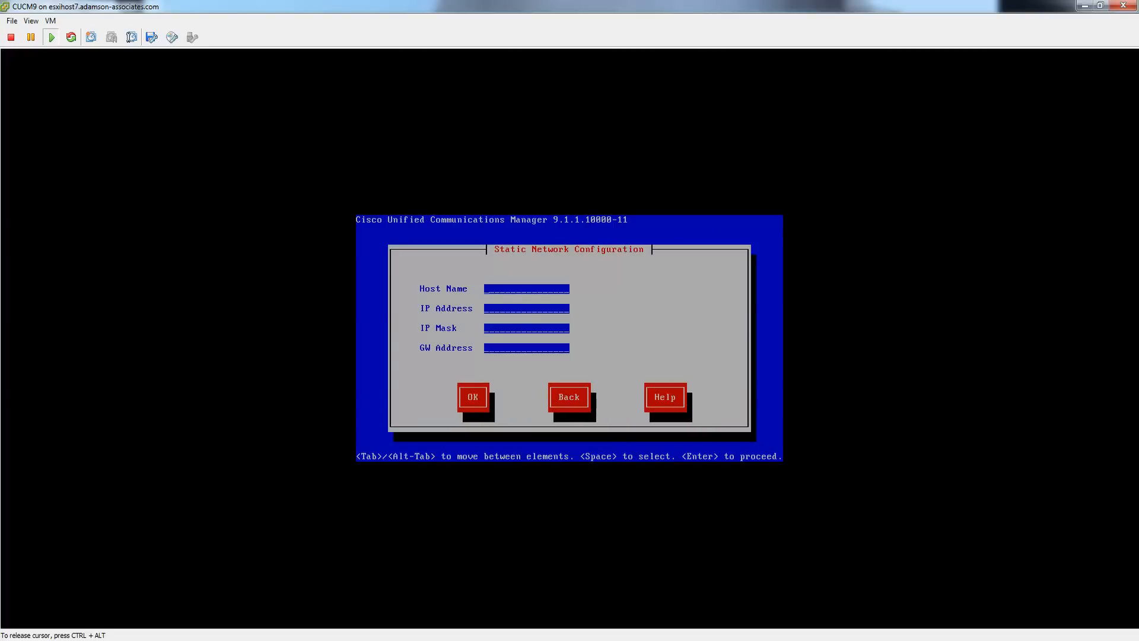
- Enter host name CUCM9, IP 10.1.104.45, mask 255.255.252.0 and gateway 10.1.104.1
{"action": "type", "text": "AA"}
{"action": "key", "text": "BackSpace"}
{"action": "key", "text": "BackSpace"}
{"action": "type", "text": "CU"}
{"action": "type", "text": "CM"}
{"action": "type", "text": "9."}
{"action": "type", "text": "10.1.1"}
{"action": "type", "text": "04.45"}
{"action": "type", "text": "255.255.25"}
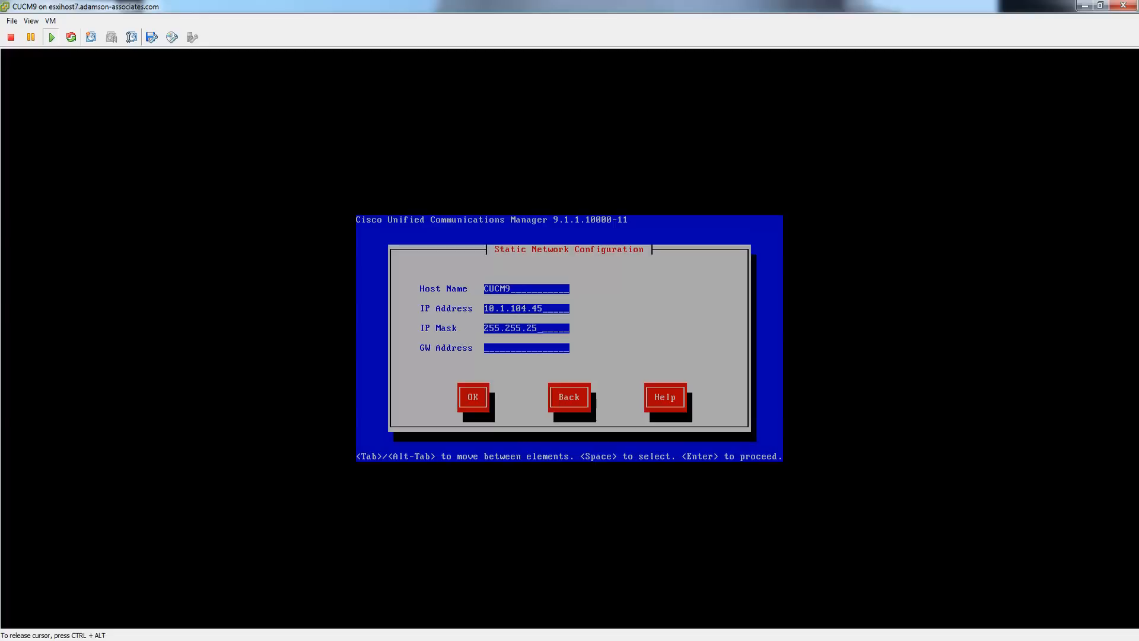
{"action": "type", "text": "2.0"}
{"action": "key", "text": "Tab"}
{"action": "type", "text": "10.1.104.1"}
{"action": "key", "text": "Tab"}
{"action": "key", "text": "Return"}
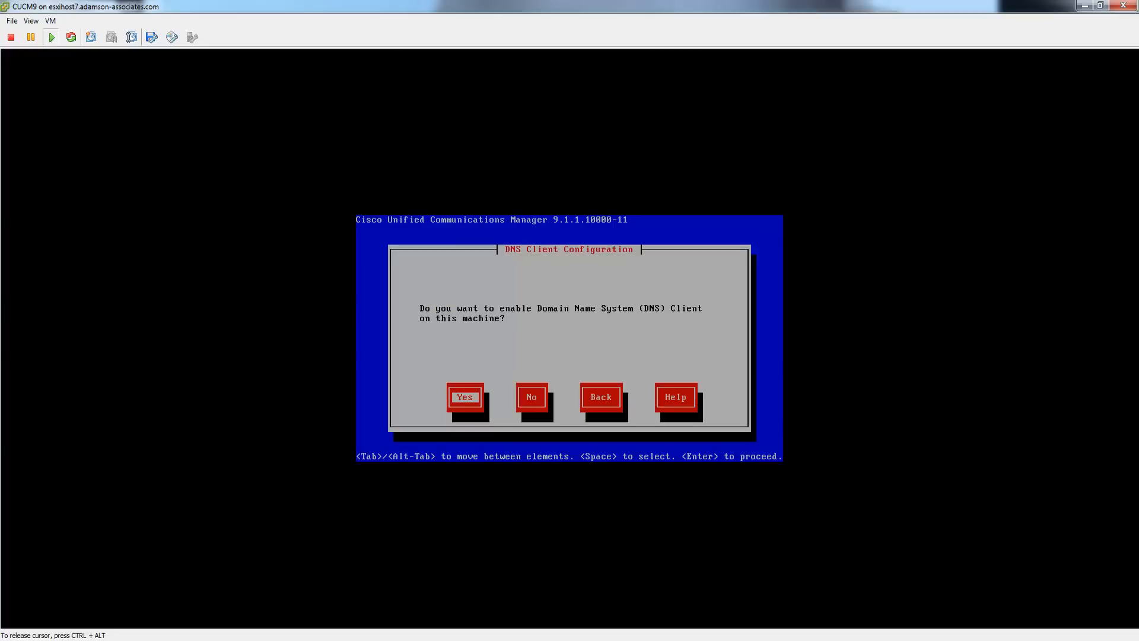
- Enable DNS with servers 10.1.100.10 and 10.1.100.11 and domain Adamson
{"action": "key", "text": "Return"}
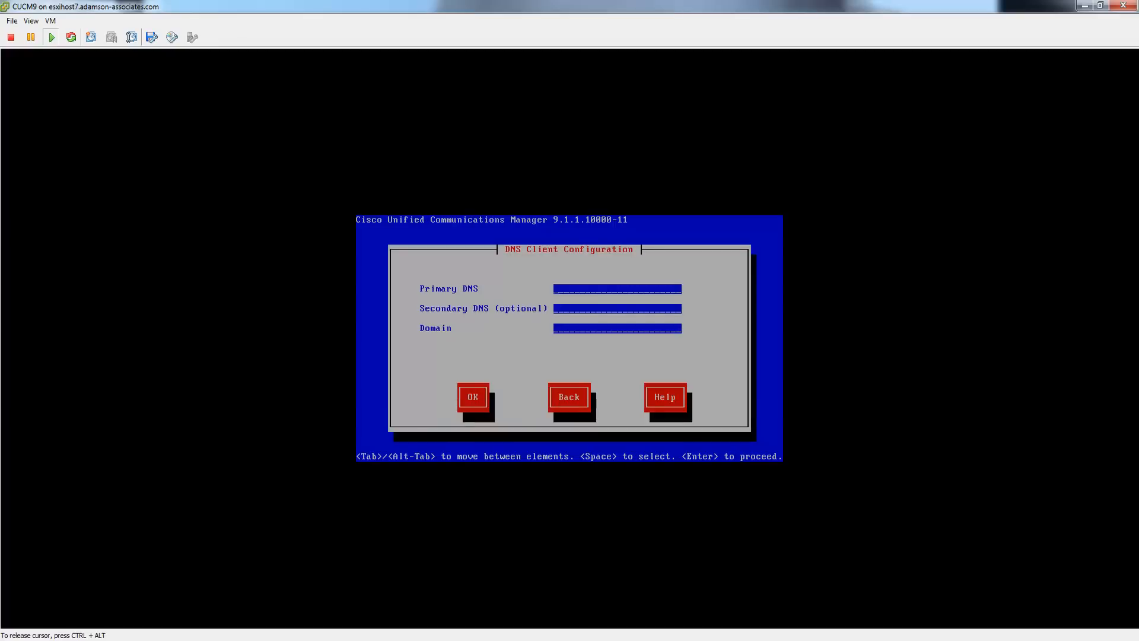
{"action": "type", "text": "10.1.100.10"}
{"action": "key", "text": "Tab"}
{"action": "type", "text": "10.1.100Adamson"}
{"action": "key", "text": "Tab"}
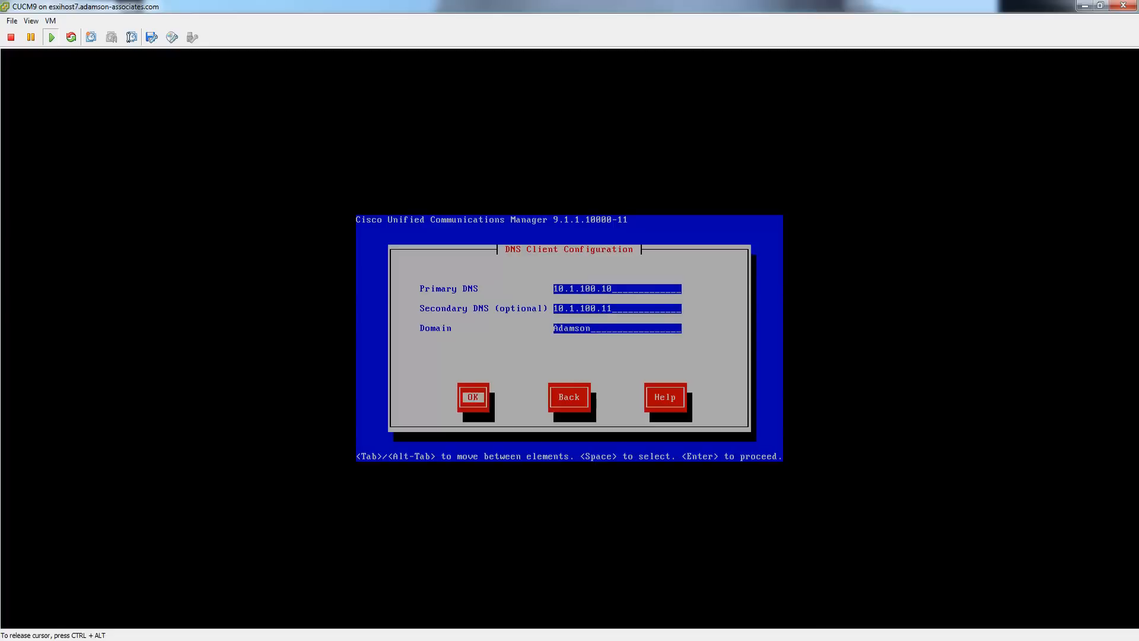
{"action": "key", "text": "Return"}
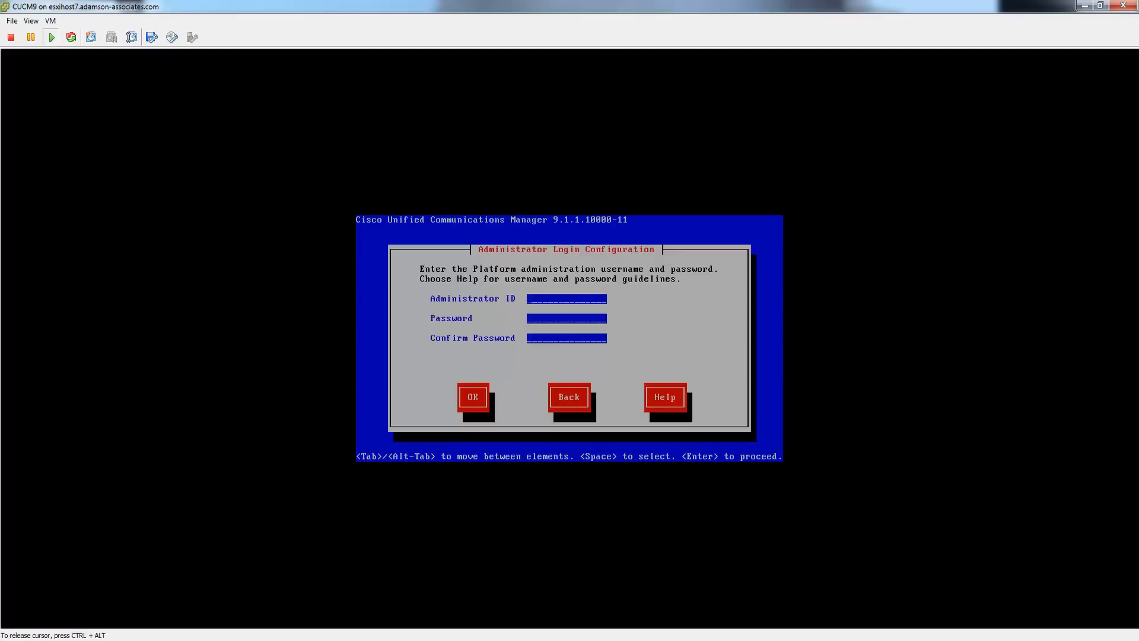
- Set the administrator ID to ADMIN and enter and confirm its password
{"action": "type", "text": "ADMIN"}
{"action": "type", "text": "********"}
{"action": "type", "text": "*********"}
{"action": "key", "text": "Tab"}
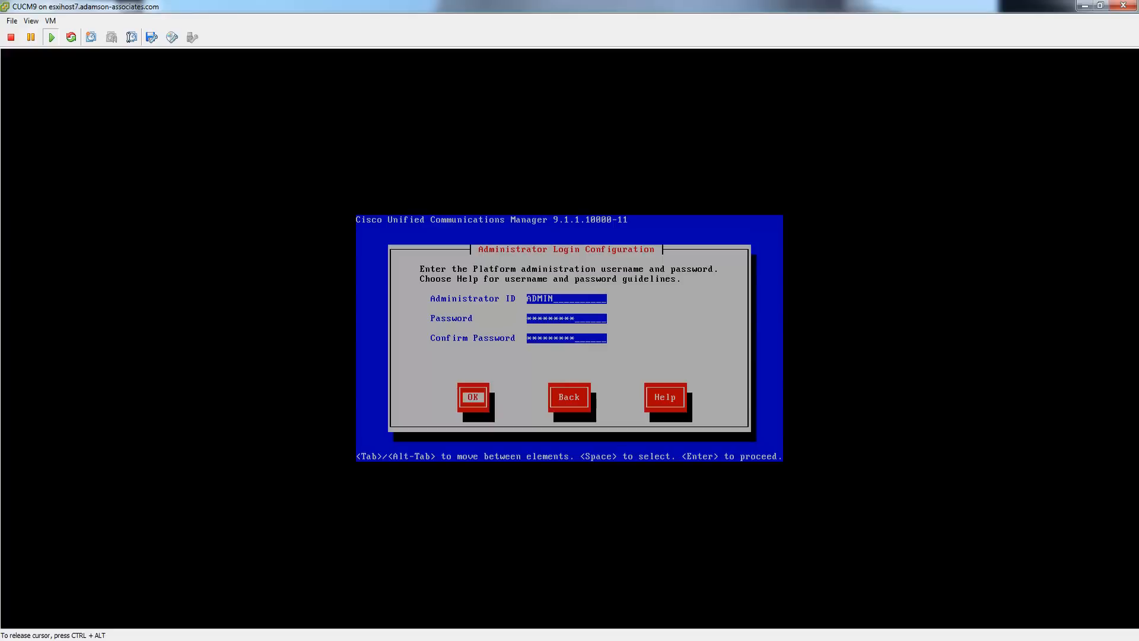
{"action": "key", "text": "Return"}
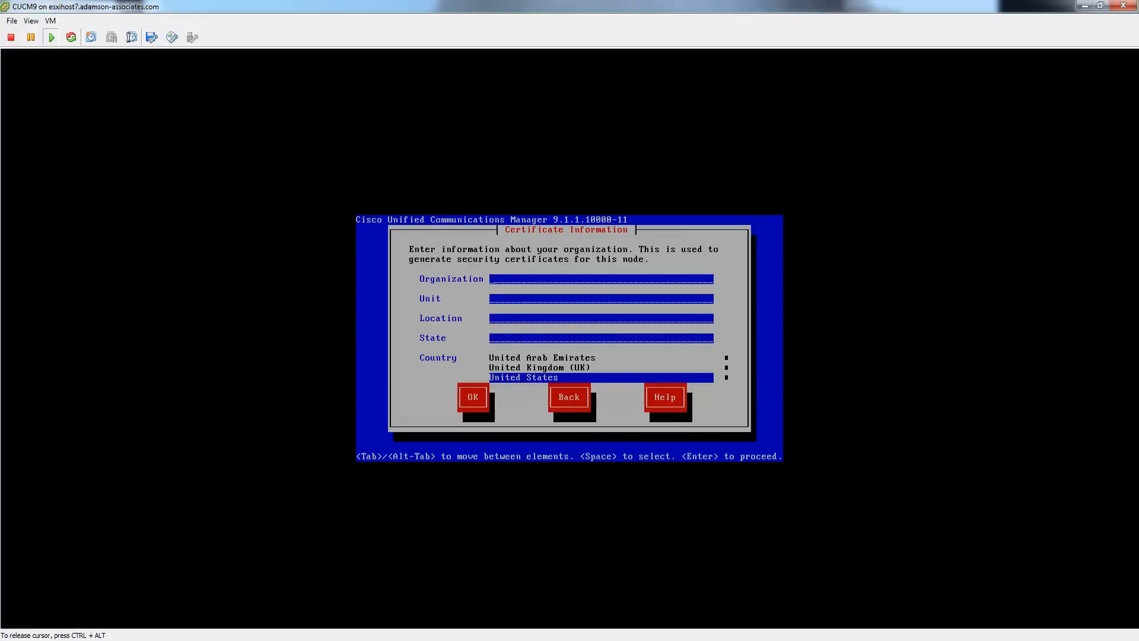
- Fill certificate details: Organization AA, Unit AA01, Location Toronto, State ONT, Country Canada
{"action": "type", "text": "AA"}
{"action": "type", "text": "AA01"}
{"action": "type", "text": "Tornto"}
{"action": "key", "text": "BackSpace"}
{"action": "key", "text": "BackSpace"}
{"action": "key", "text": "BackSpace"}
{"action": "type", "text": "onto"}
{"action": "type", "text": "ONT"}
{"action": "key", "text": "Tab"}
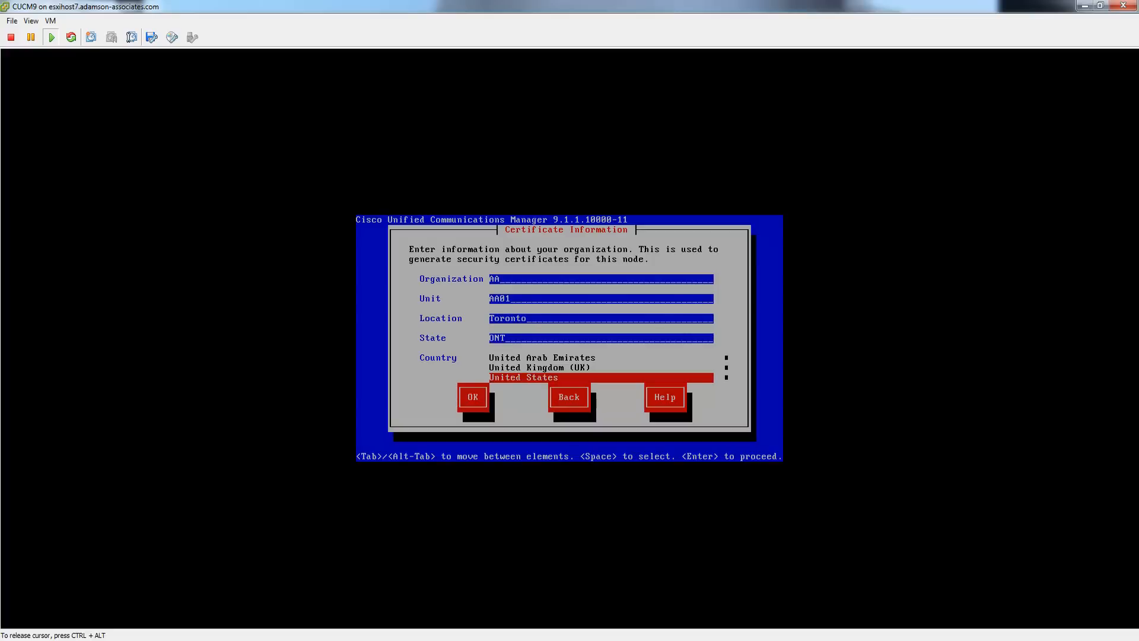
{"action": "key", "text": "c"}
{"action": "key", "text": "Down"}
{"action": "key", "text": "Down"}
{"action": "key", "text": "Tab"}
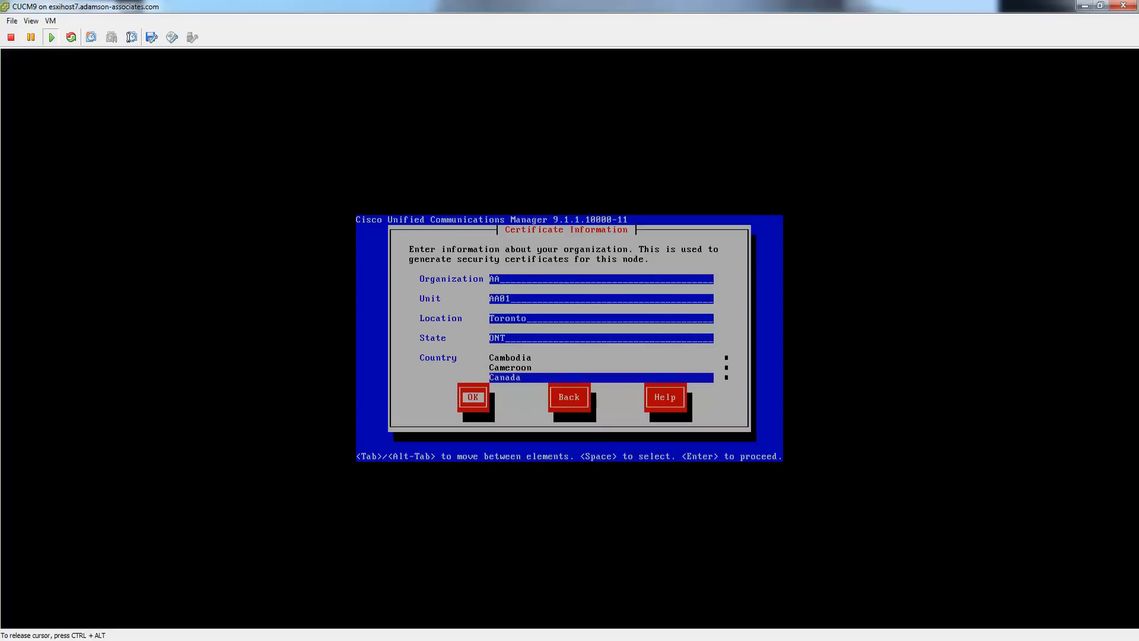
{"action": "key", "text": "Return"}
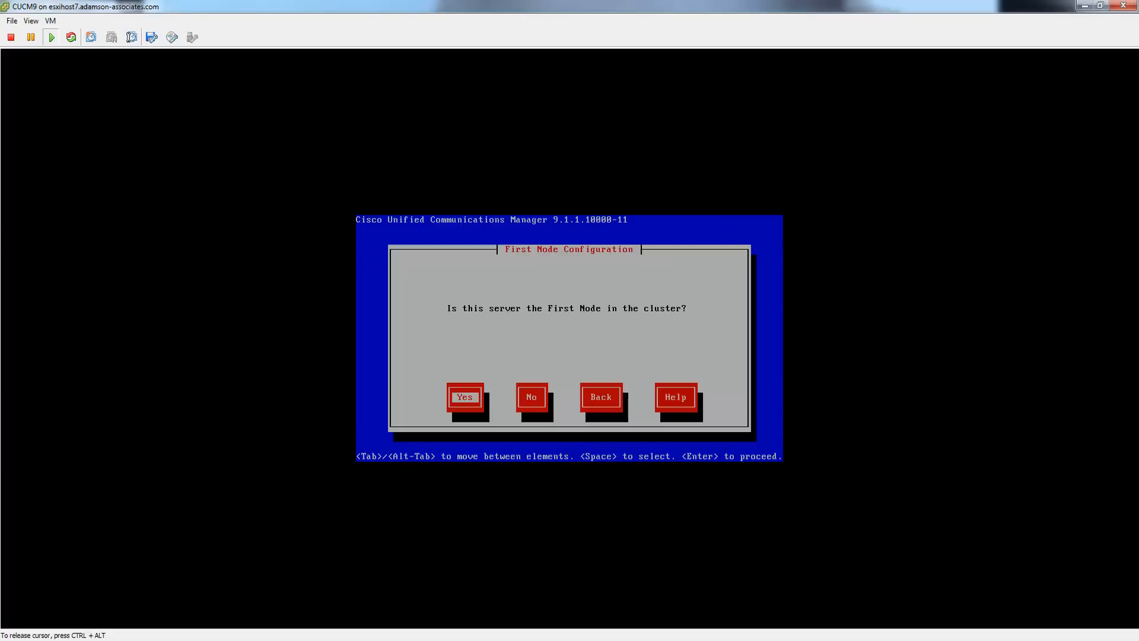
- Answer Yes to make this server the cluster's first node
{"action": "key", "text": "Tab"}
{"action": "key", "text": "alt+Tab"}
{"action": "key", "text": "Tab"}
{"action": "key", "text": "shift+Tab"}
{"action": "key", "text": "Tab"}
{"action": "key", "text": "shift+Tab"}
{"action": "key", "text": "Return"}
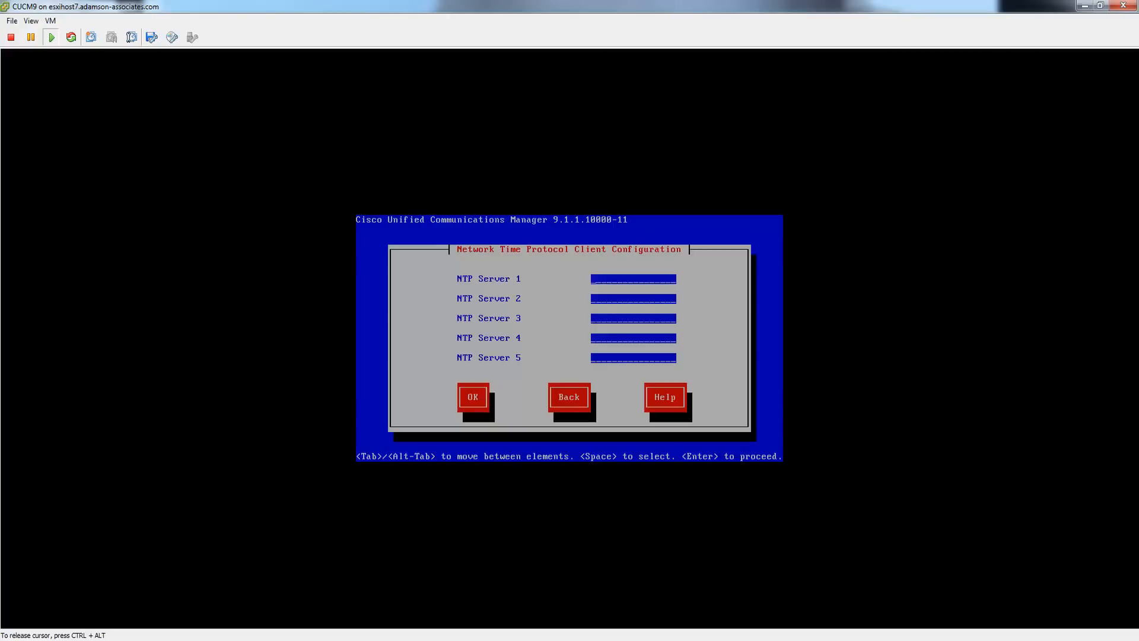
- Set 10.1.100.10 as NTP Server 1 and confirm the NTP server list
{"action": "type", "text": "10.1.100.10"}
{"action": "key", "text": "Tab"}
{"action": "key", "text": "Return"}
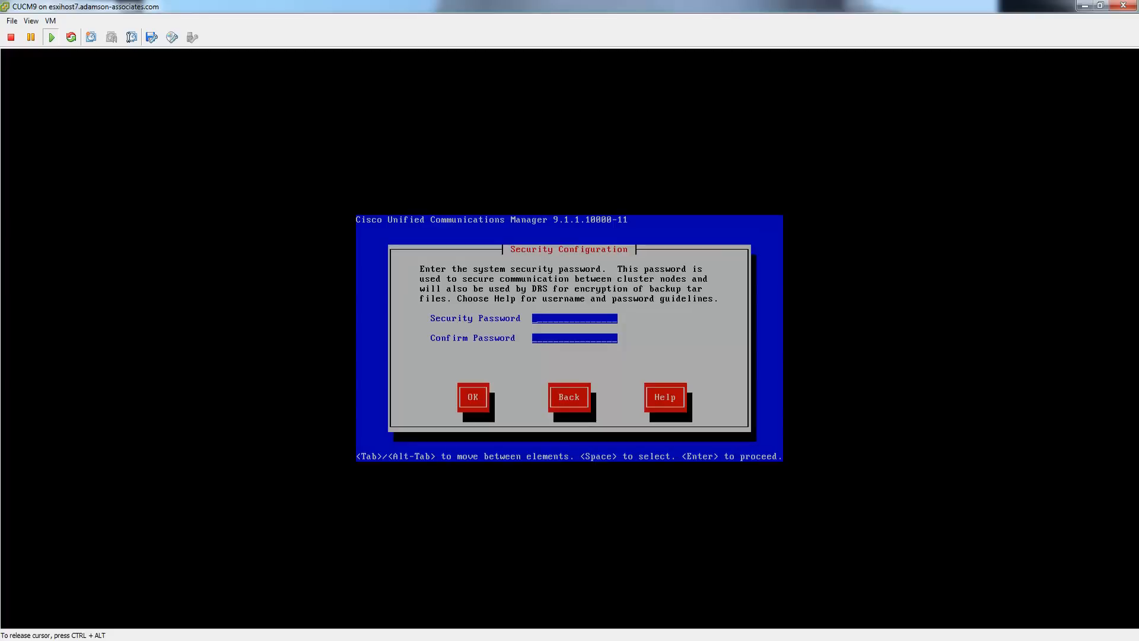
- Enter and confirm the security password, then decline SMTP host configuration
{"action": "type", "text": "******************"}
{"action": "key", "text": "Tab"}
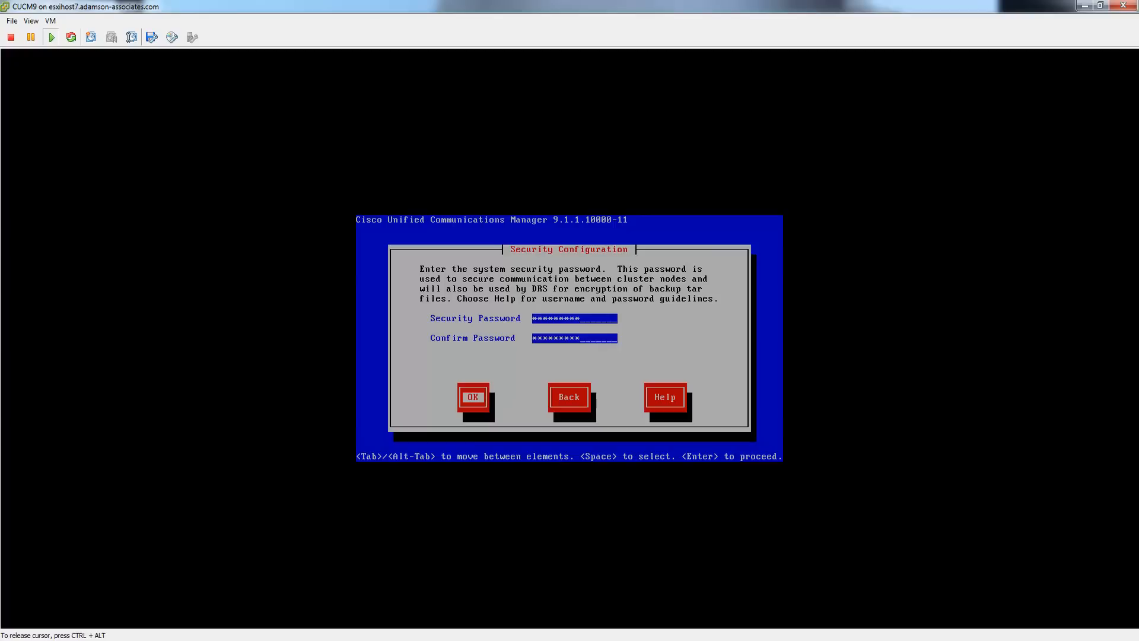
{"action": "key", "text": "Return"}
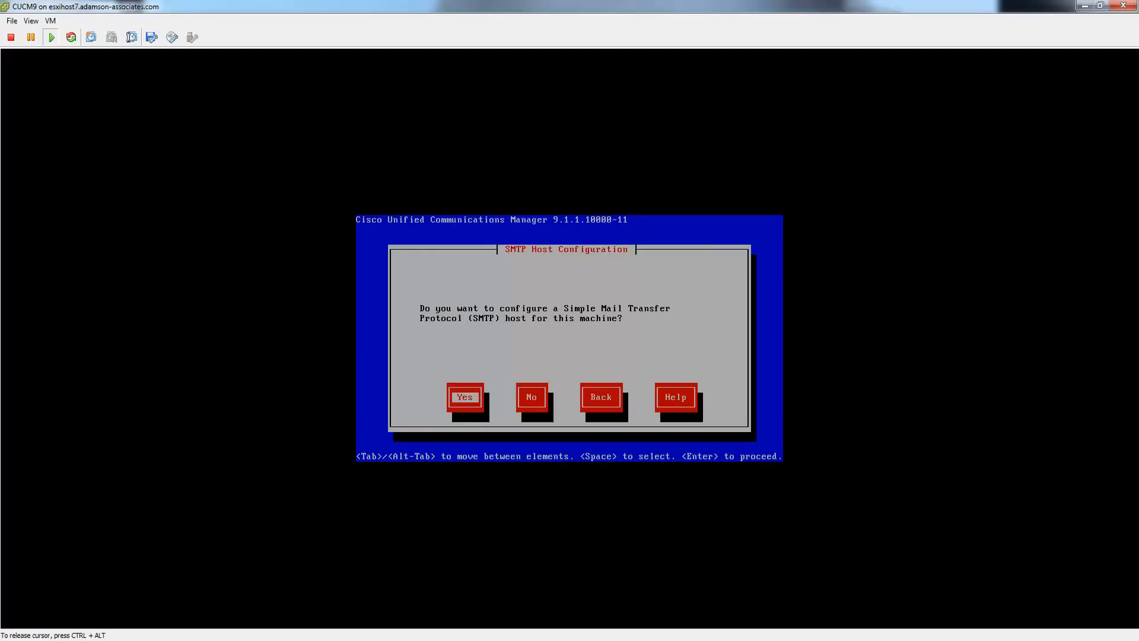
{"action": "key", "text": "Tab"}
{"action": "key", "text": "Return"}
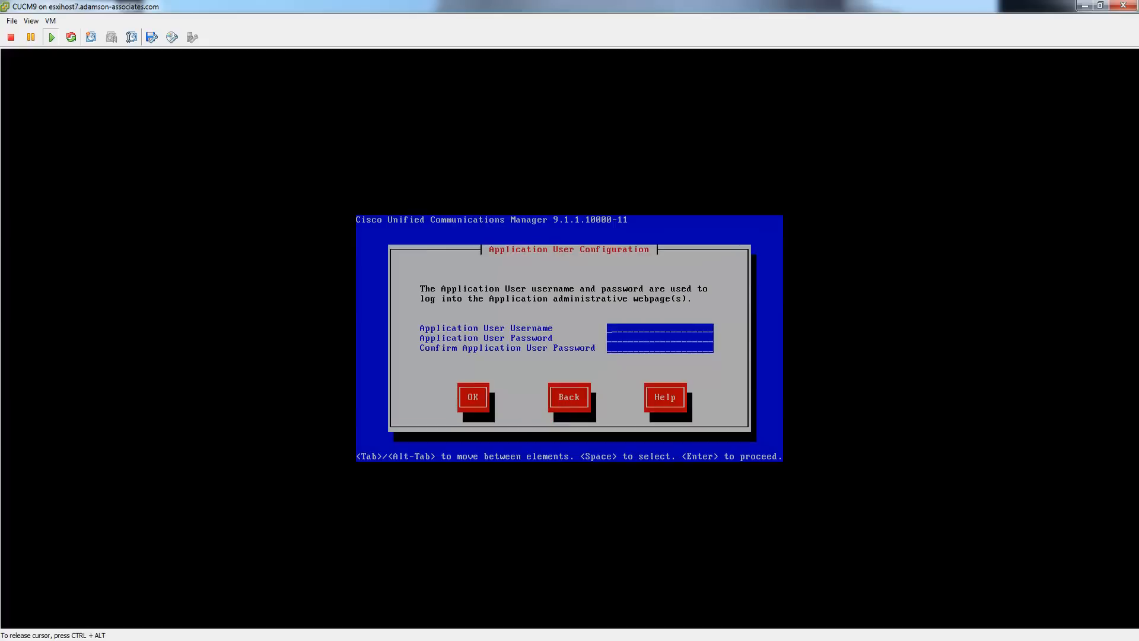
- Create application user ADMIN with its password, then accept the platform configuration to start installing
{"action": "type", "text": "ADMIN"}
{"action": "key", "text": "Tab"}
{"action": "type", "text": "******************"}
{"action": "key", "text": "Tab"}
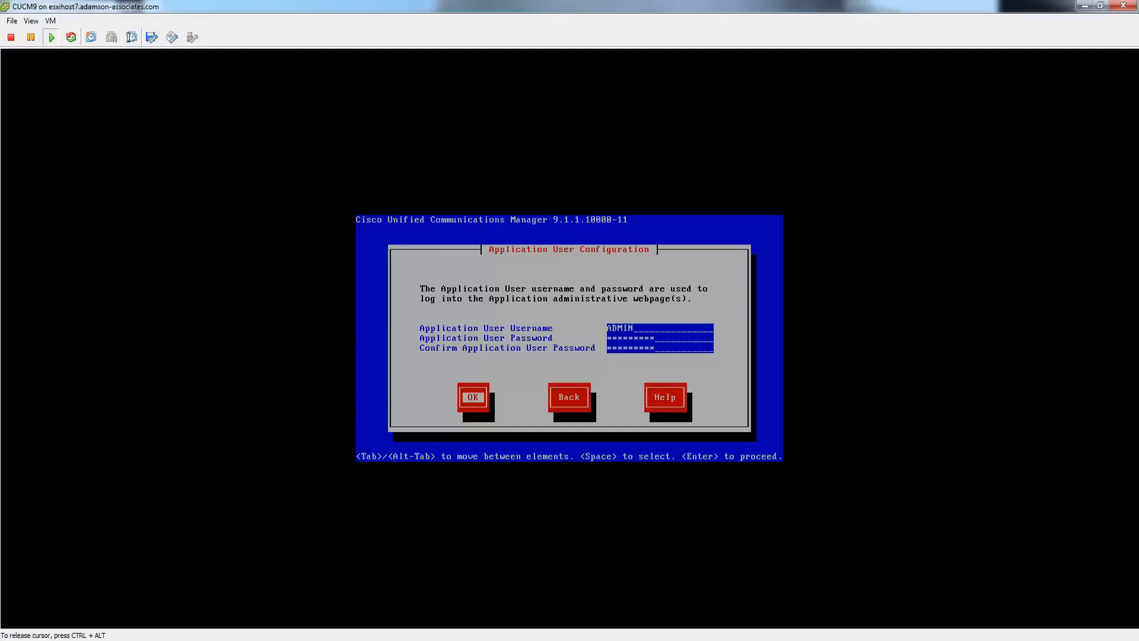
{"action": "key", "text": "Return"}
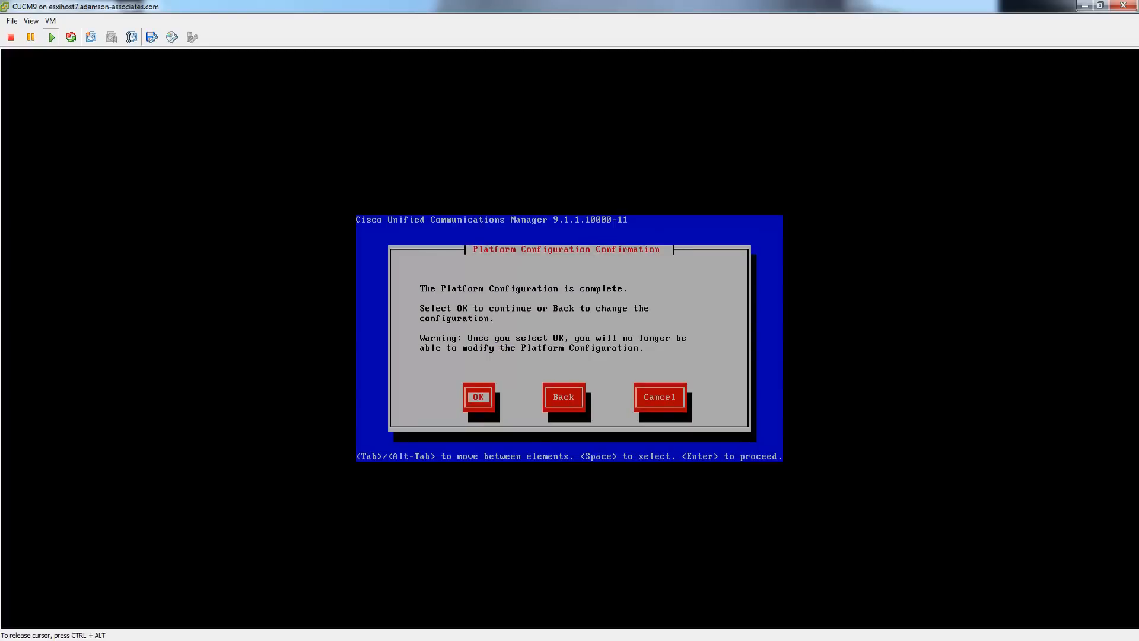
{"action": "key", "text": "Return"}
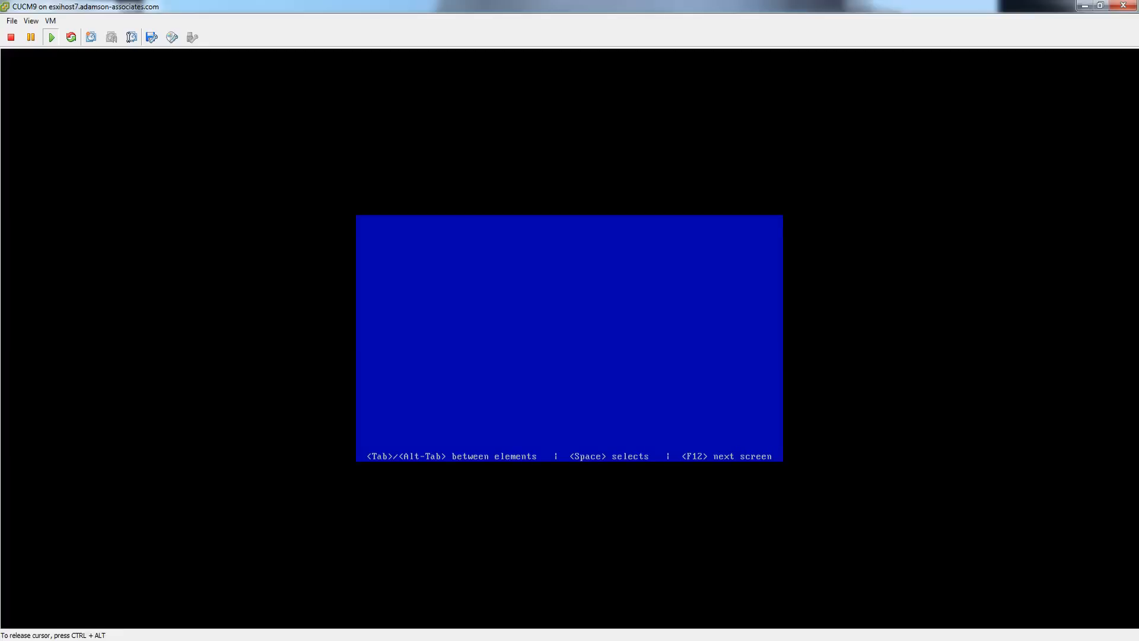
- Release the VM console and close the Chrome window holding the ucs c200 M2 search
{"action": "key", "text": "ctrl+alt"}
{"action": "key", "text": "alt+Tab"}
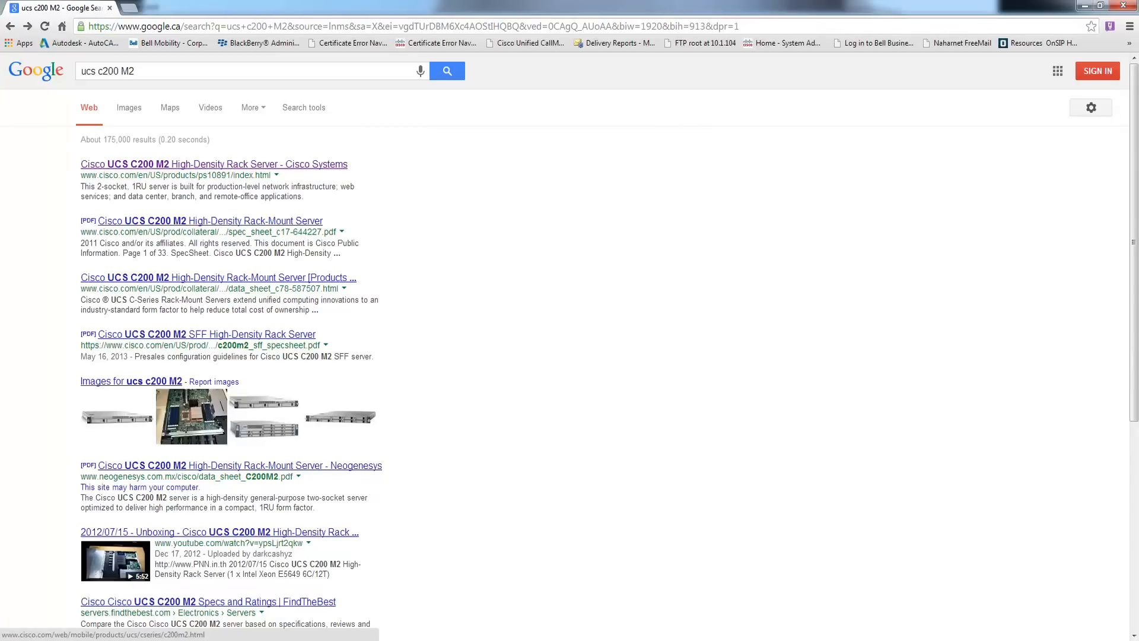
{"action": "key", "text": "alt+Tab"}
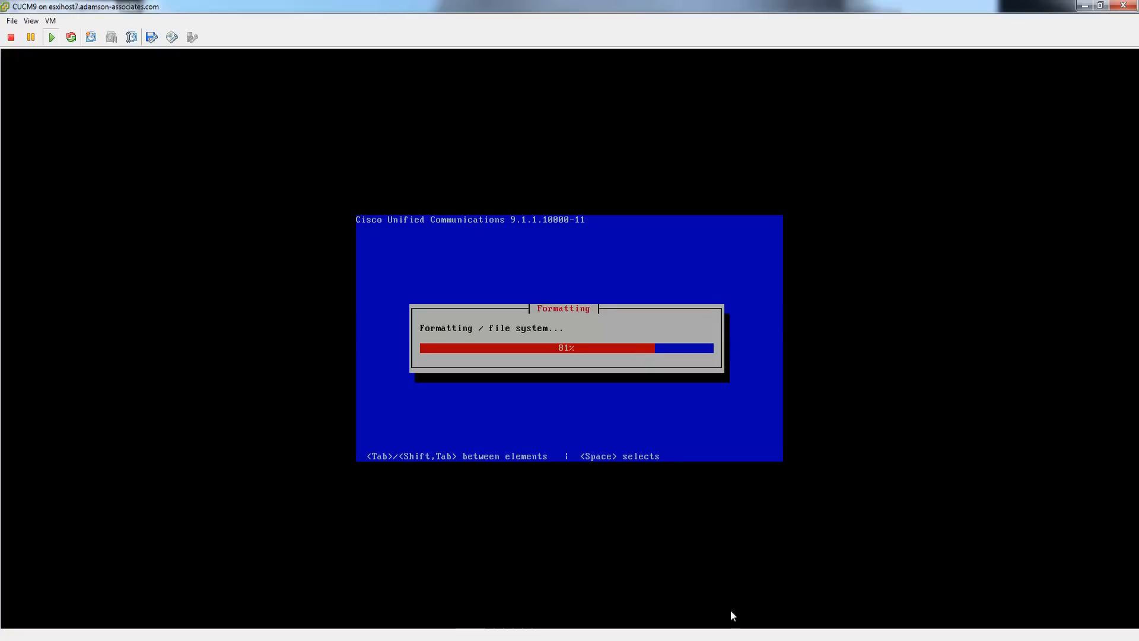
{"action": "right_click", "coordinate": [496, 640]}
{"action": "left_click", "coordinate": [515, 615]}
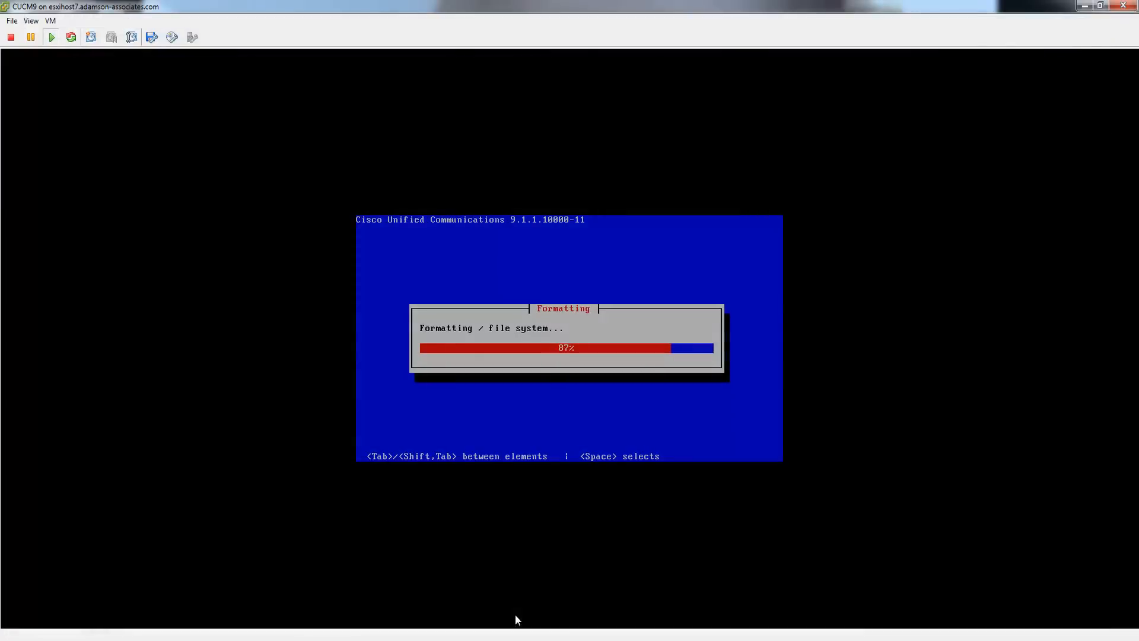
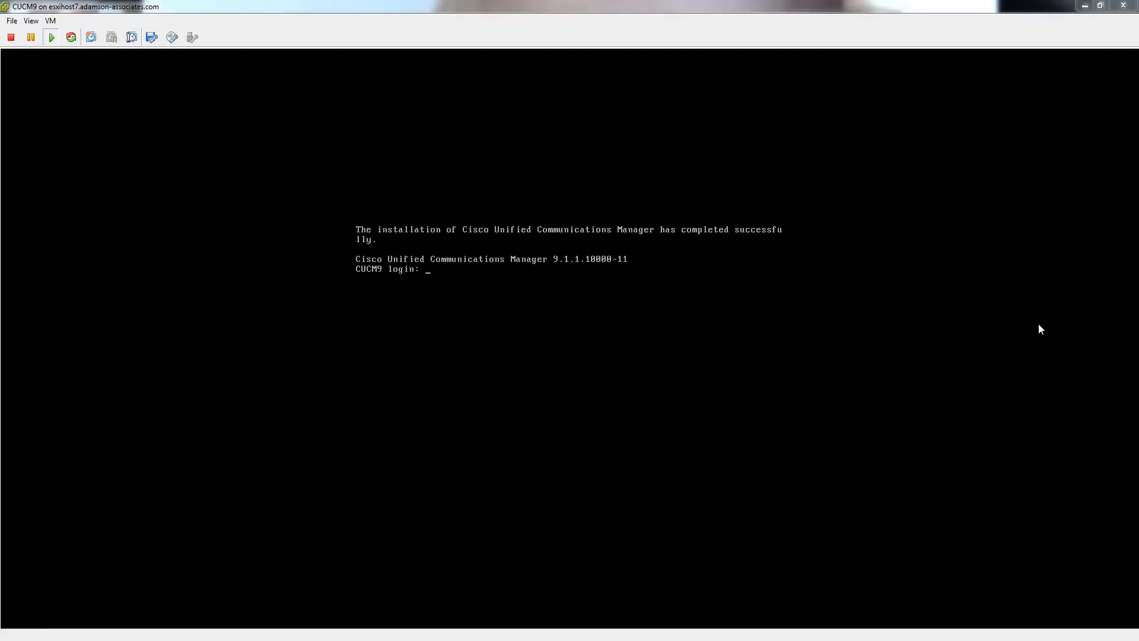
- Log in to the CUCM9 console as ADMIN with the admin password to start the Platform CLI
{"action": "left_click", "coordinate": [824, 309]}
{"action": "key", "text": "Return"}
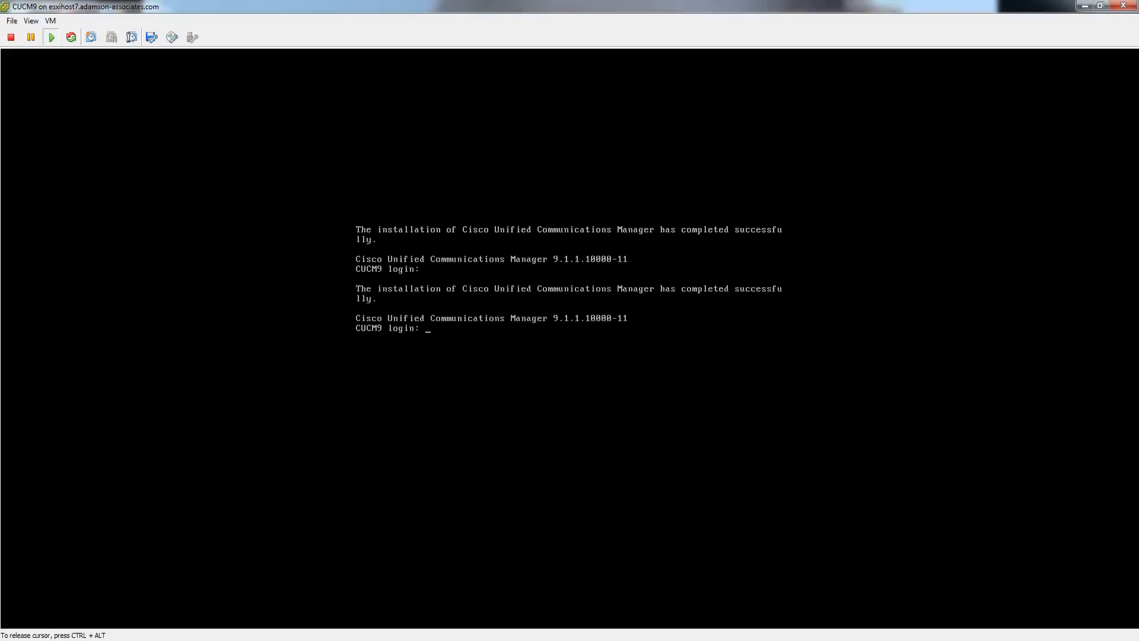
{"action": "type", "text": "admin"}
{"action": "key", "text": "Return"}
{"action": "key", "text": "Return"}
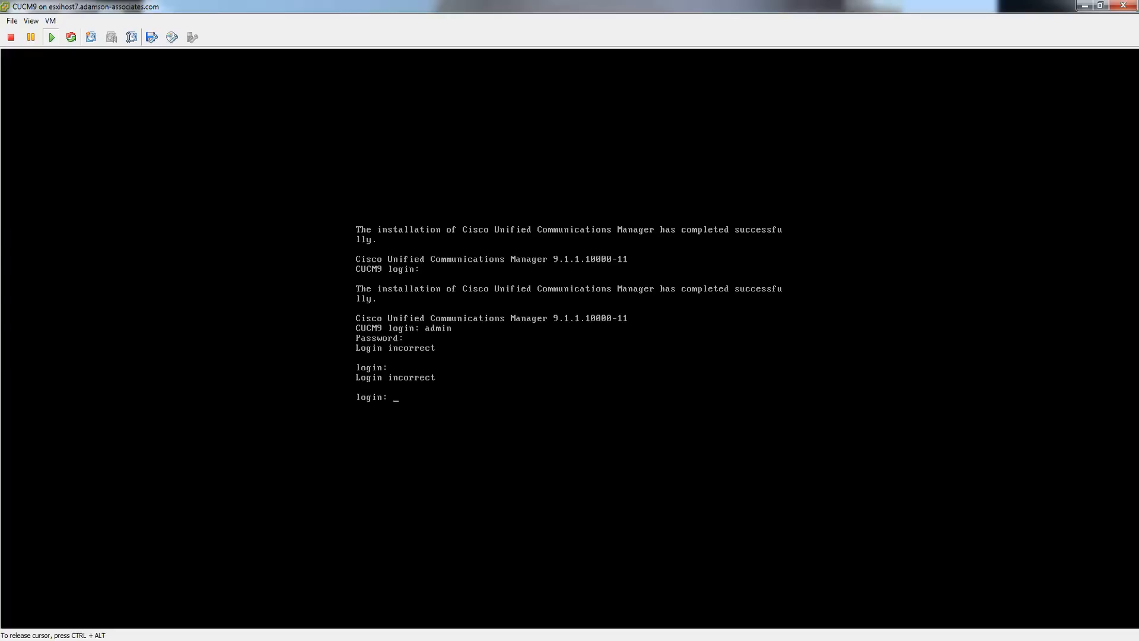
{"action": "type", "text": "ADMIN"}
{"action": "key", "text": "Return"}
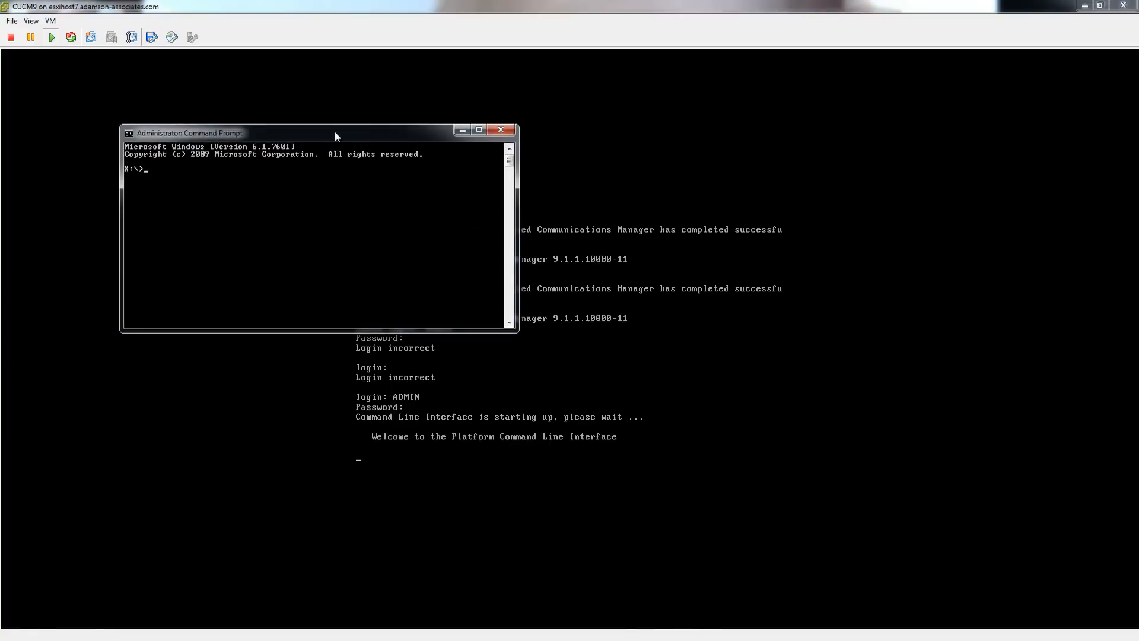
{"action": "left_click_drag", "start_coordinate": [336, 133], "coordinate": [570, 81]}
- Ping 10.1.104.45 from Command Prompt, then close it after the replies
{"action": "type", "text": "ping 10.1.104.45"}
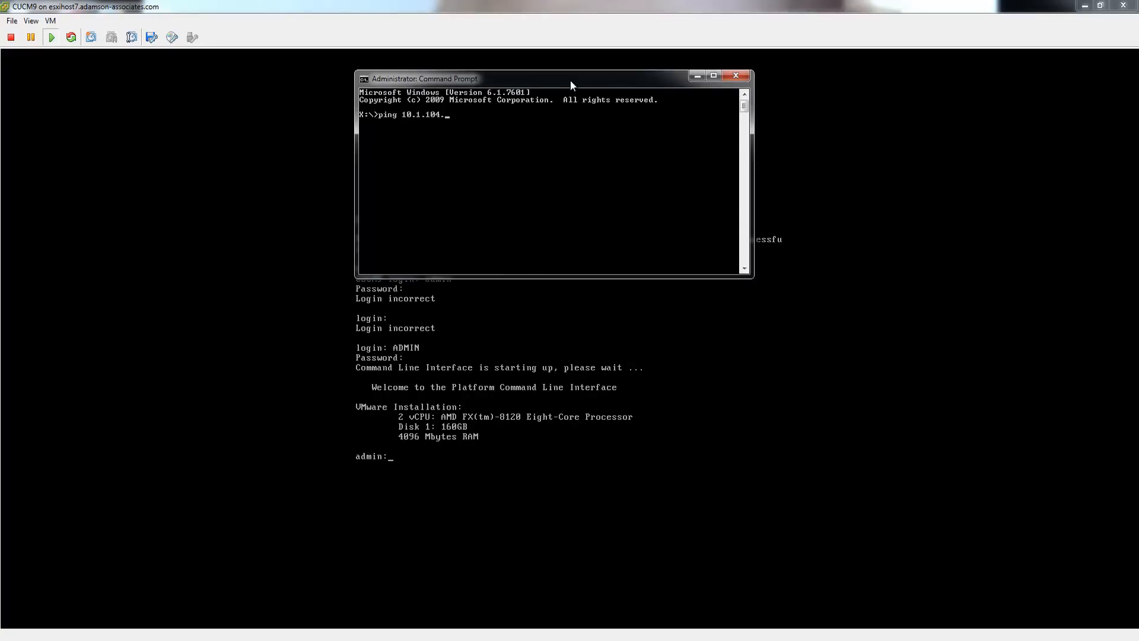
{"action": "key", "text": "Return"}
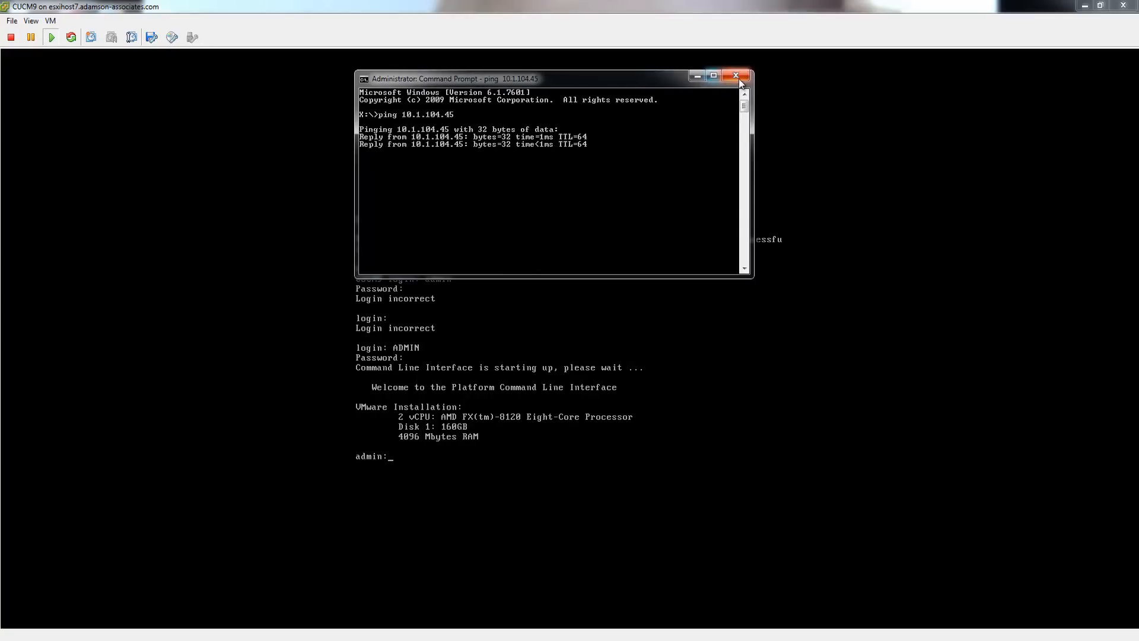
{"action": "left_click", "coordinate": [736, 76]}
- Try the show network command in the CUCM CLI using Tab completion and history recall
{"action": "left_click", "coordinate": [577, 487]}
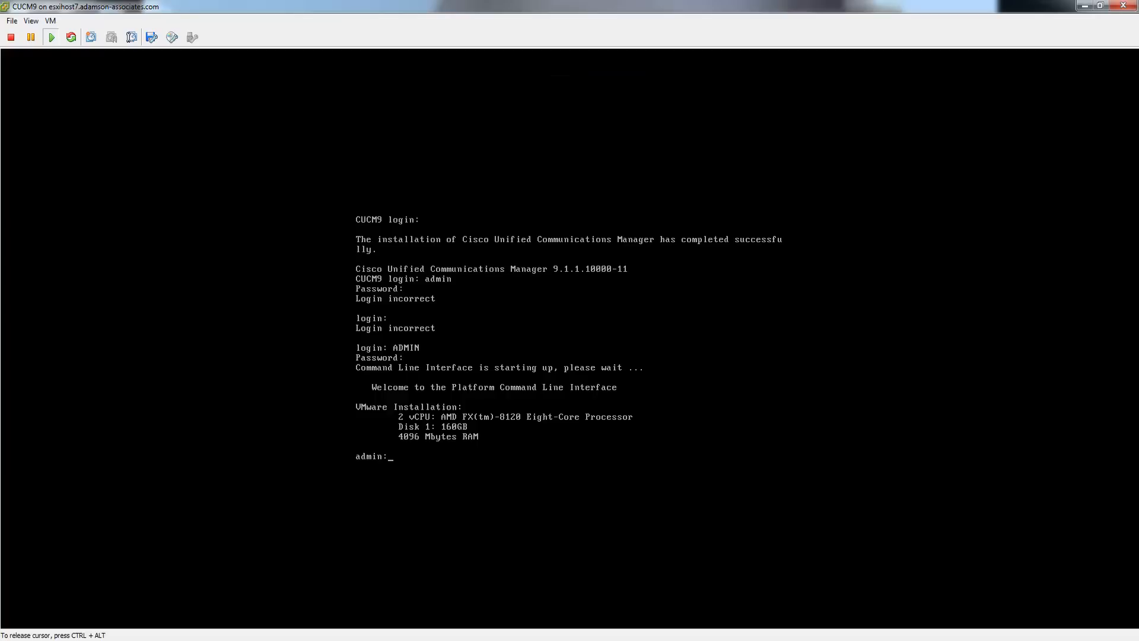
{"action": "key", "text": "Return"}
{"action": "type", "text": "show net"}
{"action": "key", "text": "Tab"}
{"action": "key", "text": "Tab"}
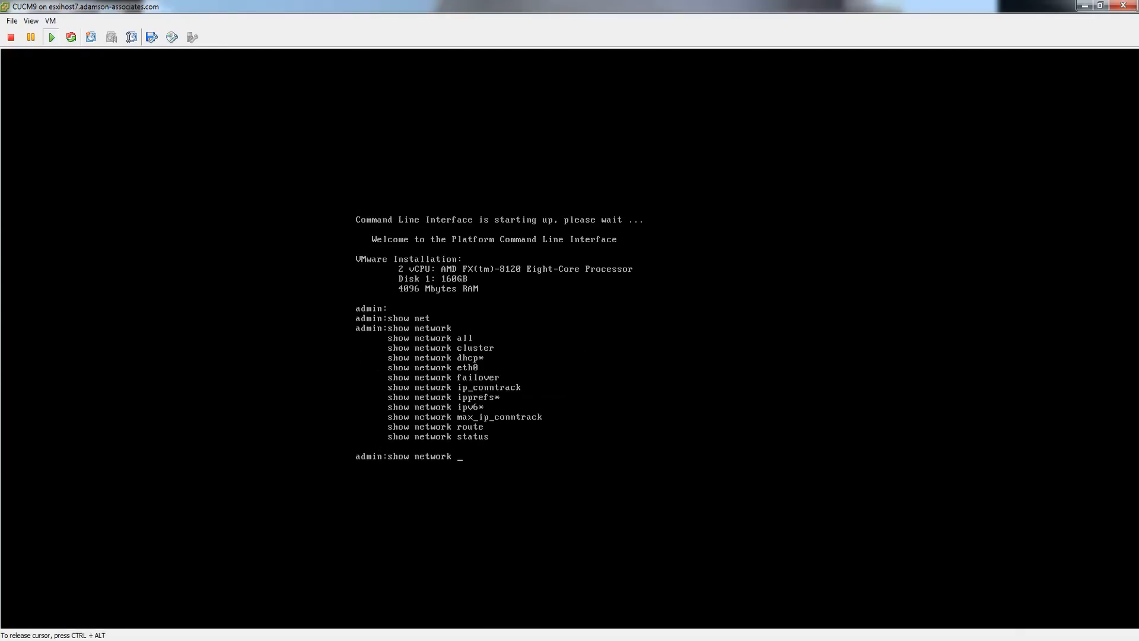
{"action": "type", "text": "e"}
{"action": "type", "text": "h"}
{"action": "key", "text": "Return"}
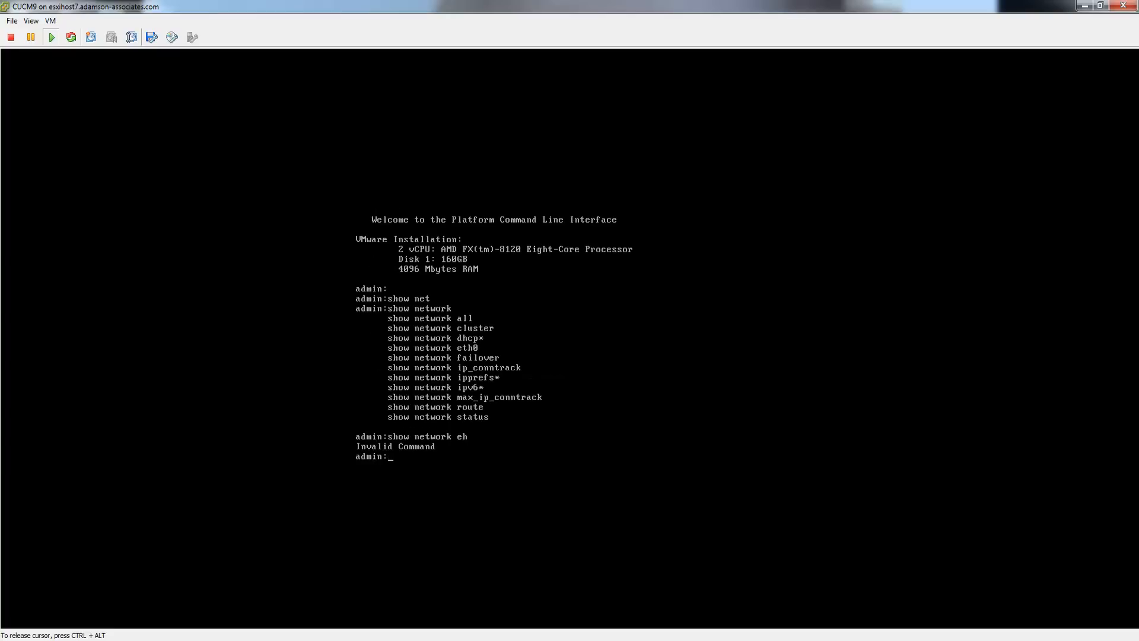
{"action": "key", "text": "Up"}
{"action": "key", "text": "Return"}
{"action": "key", "text": "Up"}
{"action": "key", "text": "Return"}
- Run show network eth0 to confirm eth0 is up with gateway 10.1.104.1
{"action": "type", "text": "show net"}
{"action": "key", "text": "Tab"}
{"action": "type", "text": "e"}
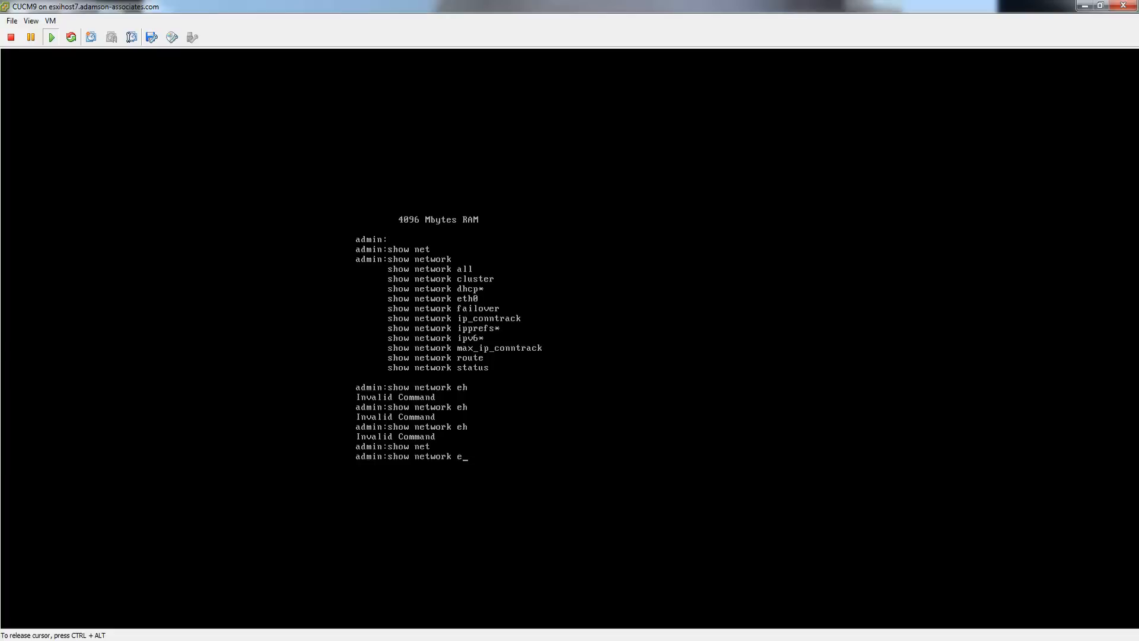
{"action": "type", "text": "th~"}
{"action": "key", "text": "Return"}
{"action": "key", "text": "Up"}
{"action": "type", "text": "0"}
{"action": "key", "text": "Return"}
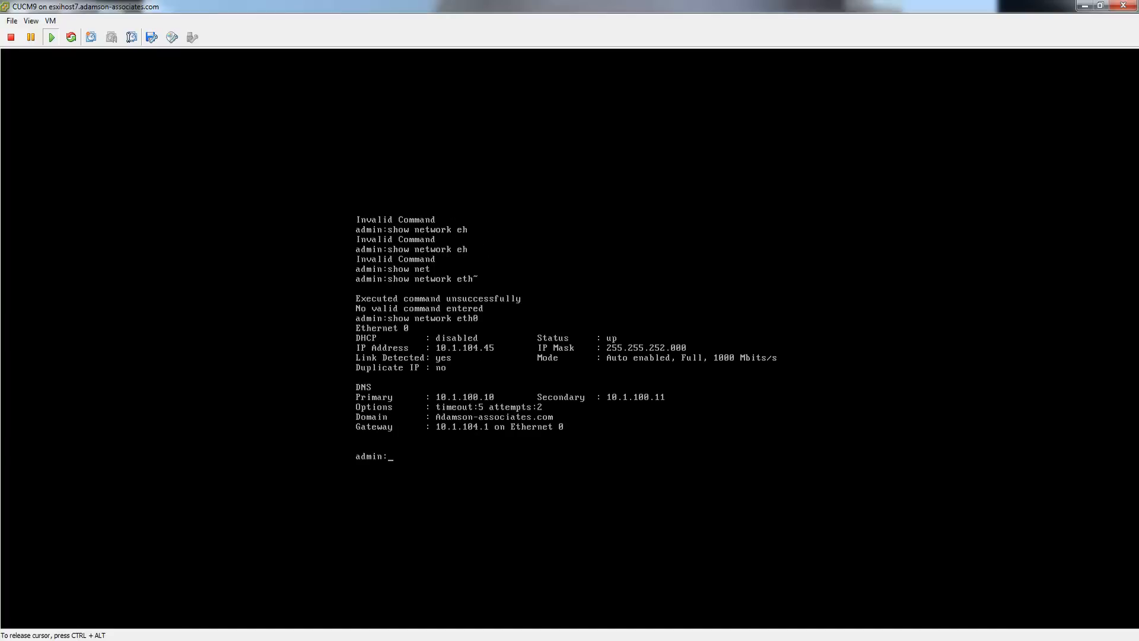
{"action": "key", "text": "Return"}
{"action": "key", "text": "Return"}
{"action": "key", "text": "Return"}
{"action": "key", "text": "Return"}
{"action": "key", "text": "Return"}
{"action": "key", "text": "Return"}
{"action": "key", "text": "Return"}
{"action": "key", "text": "Return"}
{"action": "key", "text": "Return"}
{"action": "key", "text": "Return"}
{"action": "key", "text": "Return"}
{"action": "key", "text": "Return"}
{"action": "key", "text": "Return"}
{"action": "key", "text": "Return"}
{"action": "key", "text": "Return"}
{"action": "key", "text": "Return"}
{"action": "key", "text": "Return"}
{"action": "key", "text": "Return"}
{"action": "key", "text": "Return"}
{"action": "key", "text": "Return"}
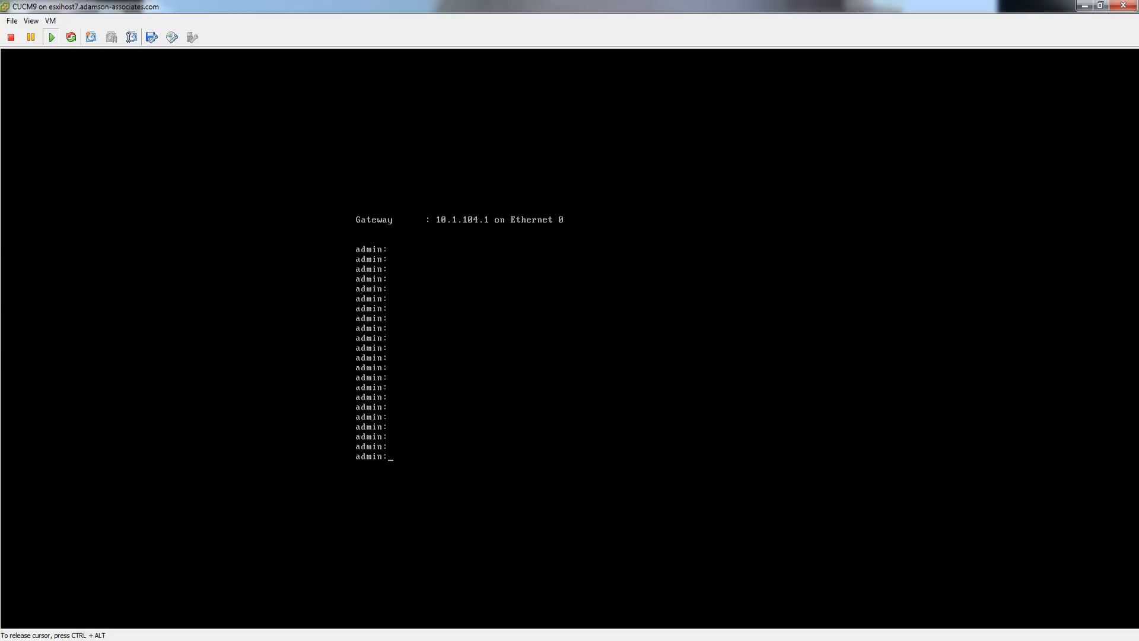
{"action": "key", "text": "ctrl+alt"}
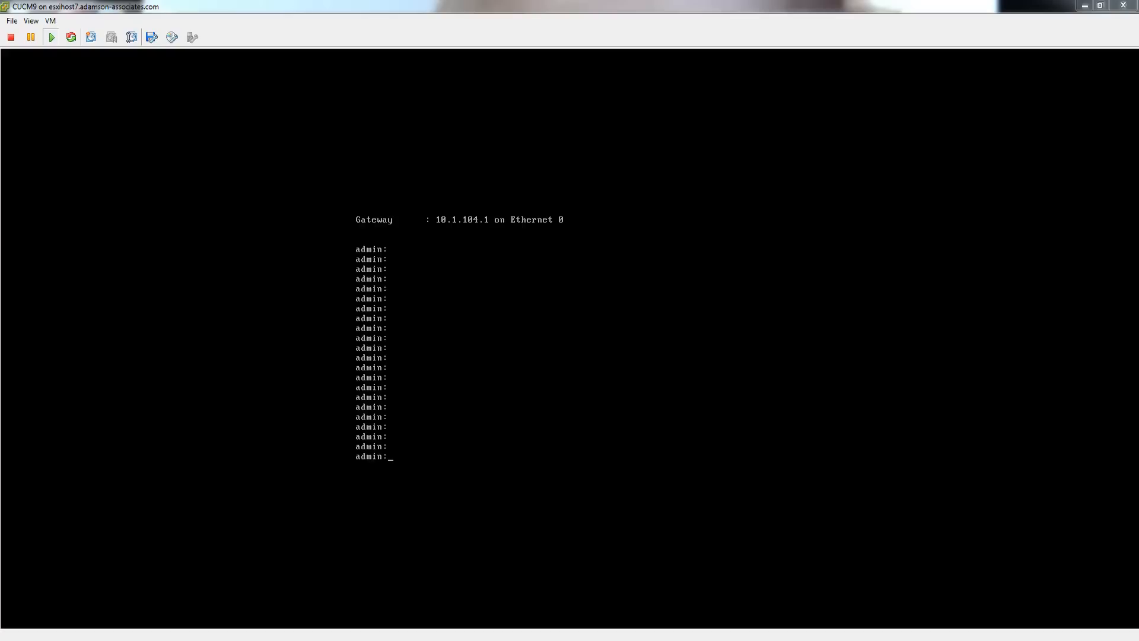
{"action": "left_click_drag", "start_coordinate": [1138, 118], "coordinate": [471, 97]}
{"action": "double_click", "coordinate": [470, 96]}
{"action": "left_click", "coordinate": [212, 21]}
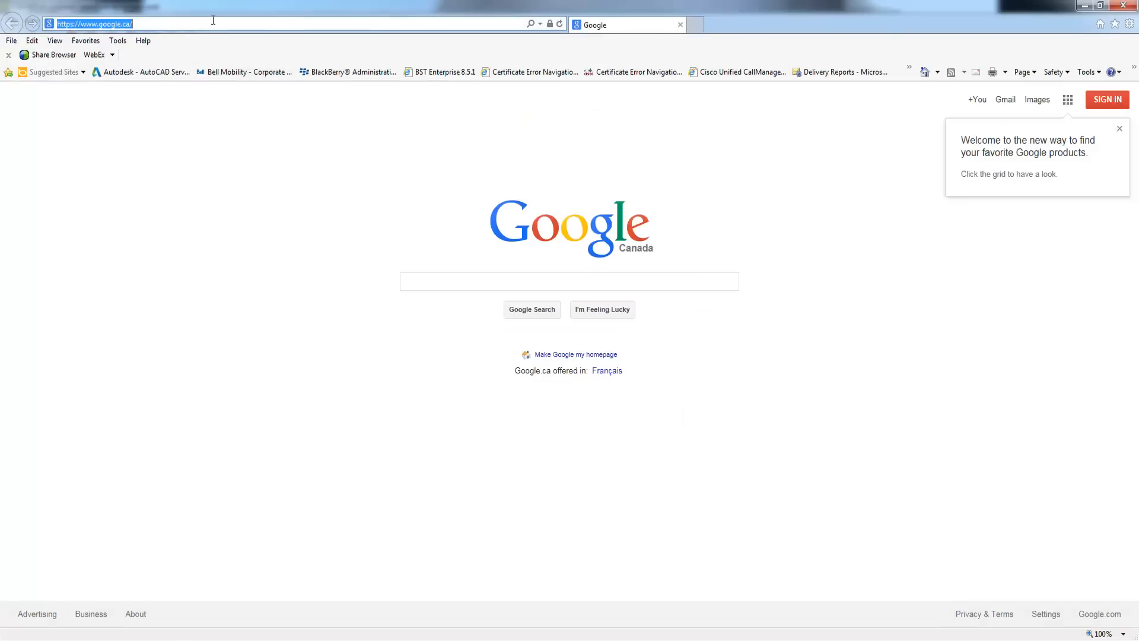
{"action": "left_click", "coordinate": [212, 21]}
{"action": "key", "text": "BackSpace"}
{"action": "key", "text": "BackSpace"}
{"action": "key", "text": "BackSpace"}
{"action": "key", "text": "BackSpace"}
{"action": "key", "text": "BackSpace"}
{"action": "key", "text": "BackSpace"}
{"action": "key", "text": "BackSpace"}
{"action": "key", "text": "BackSpace"}
{"action": "key", "text": "BackSpace"}
{"action": "key", "text": "BackSpace"}
{"action": "key", "text": "BackSpace"}
{"action": "key", "text": "BackSpace"}
{"action": "key", "text": "BackSpace"}
{"action": "key", "text": "BackSpace"}
{"action": "type", "text": "10."}
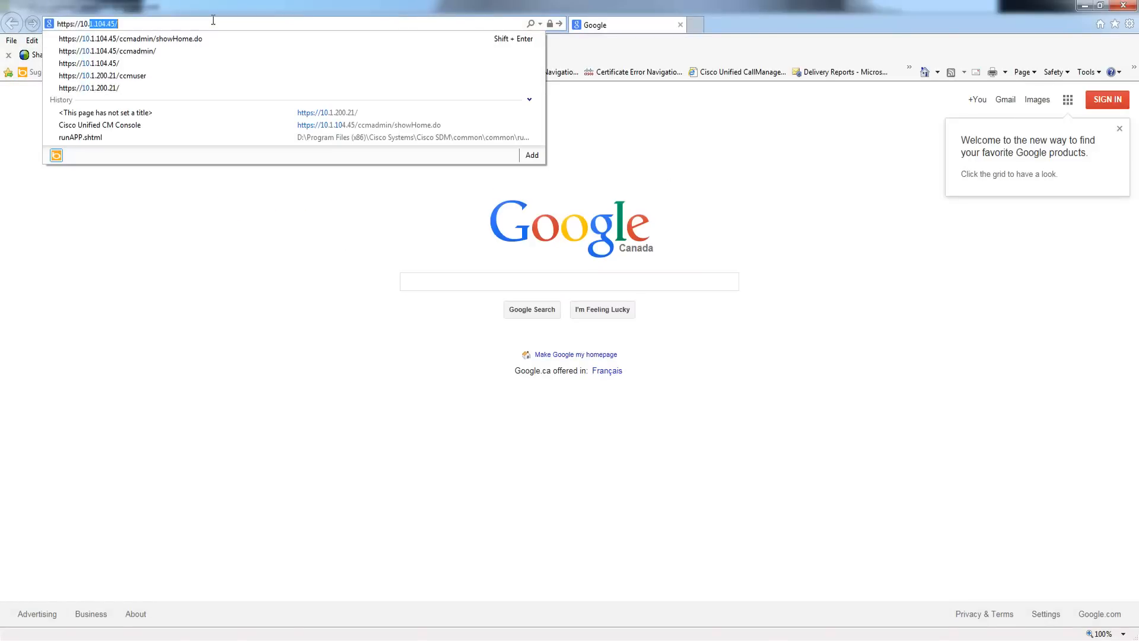
{"action": "key", "text": "Return"}
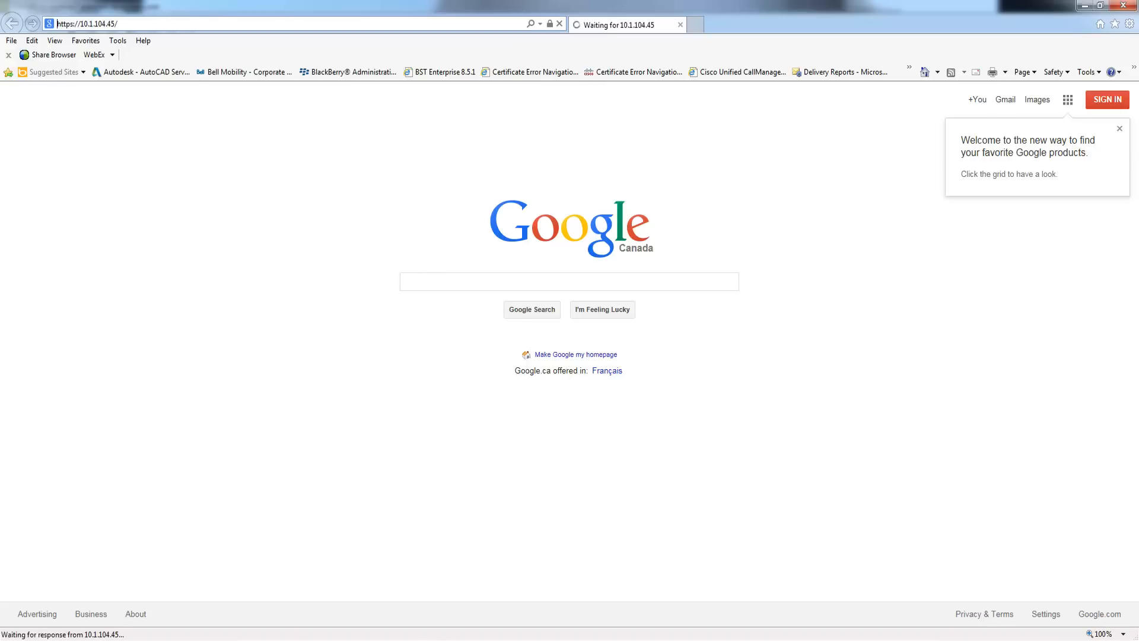
- Continue past the security certificate warning to the Cisco Installed Applications page
{"action": "left_click", "coordinate": [426, 639]}
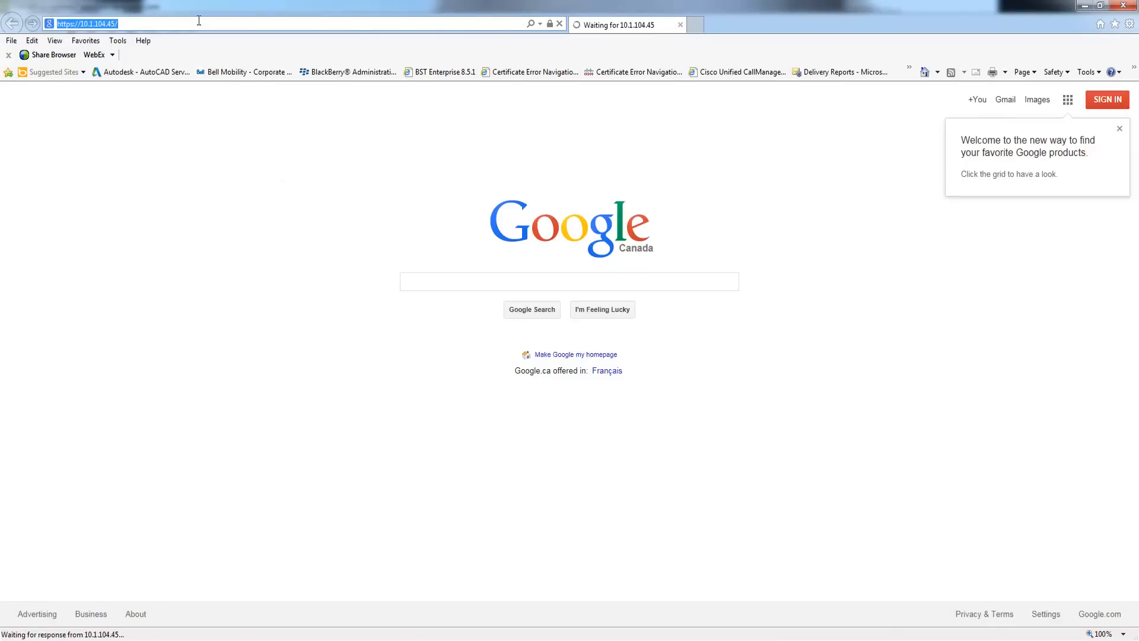
{"action": "left_click", "coordinate": [199, 25]}
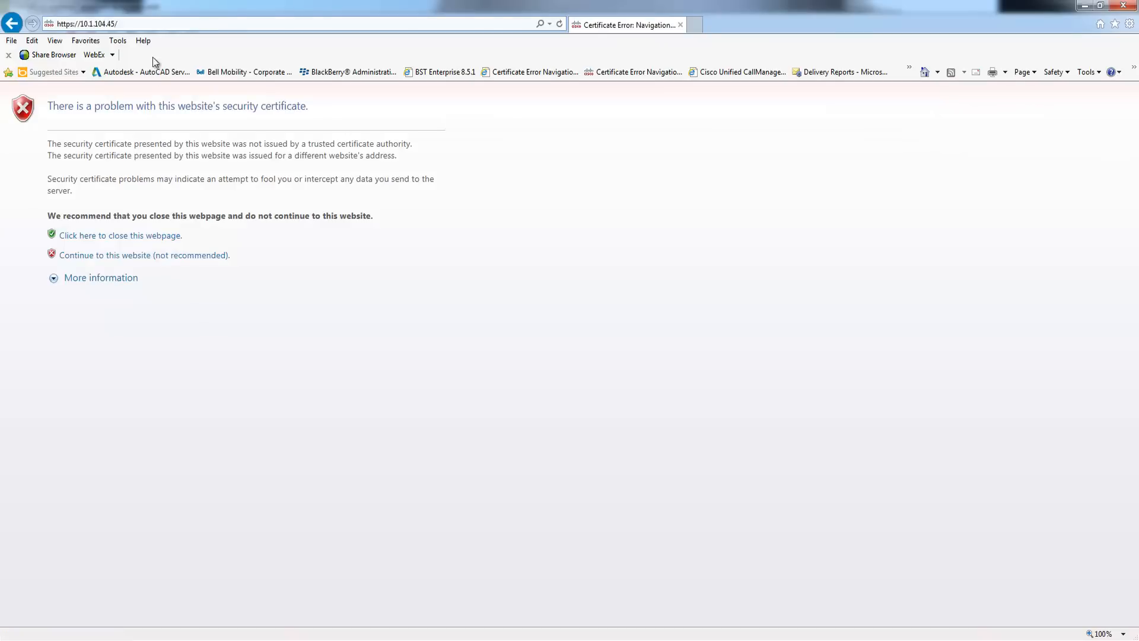
{"action": "left_click", "coordinate": [140, 254]}
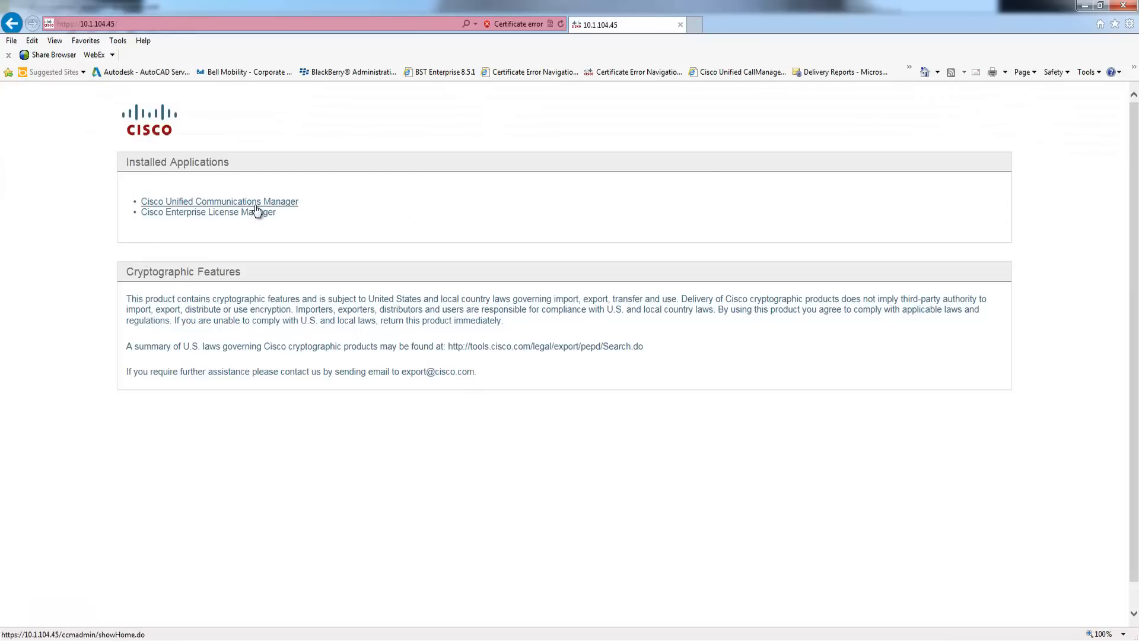
- Open Cisco Unified Communications Manager, retrying after the 404, and sign in as ADMIN with its password
{"action": "left_click", "coordinate": [271, 204]}
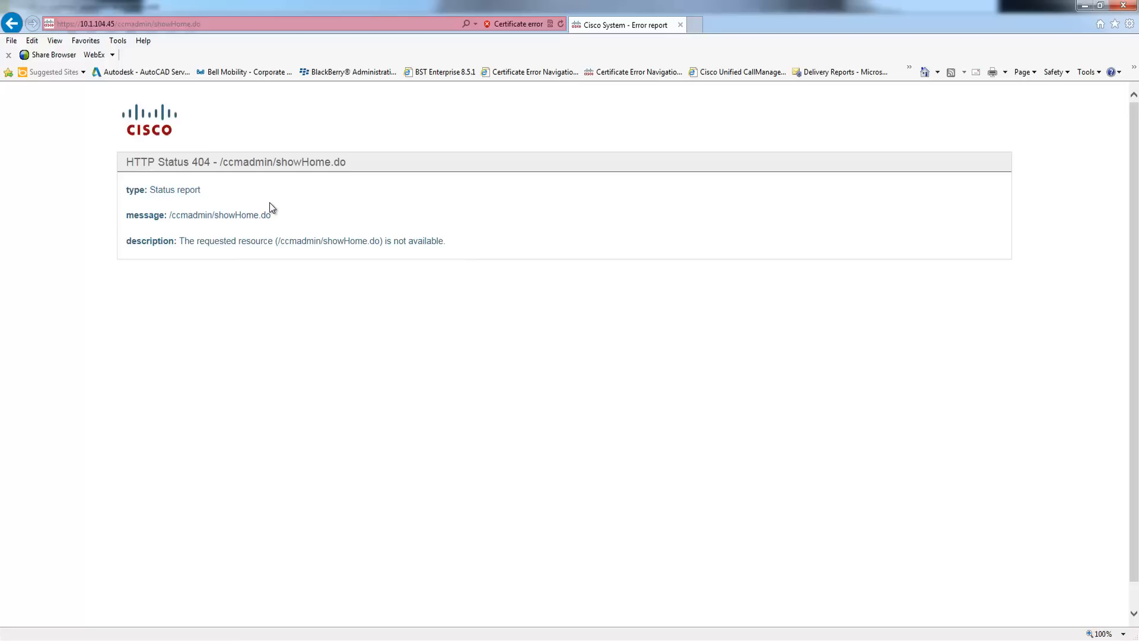
{"action": "key", "text": "BackSpace"}
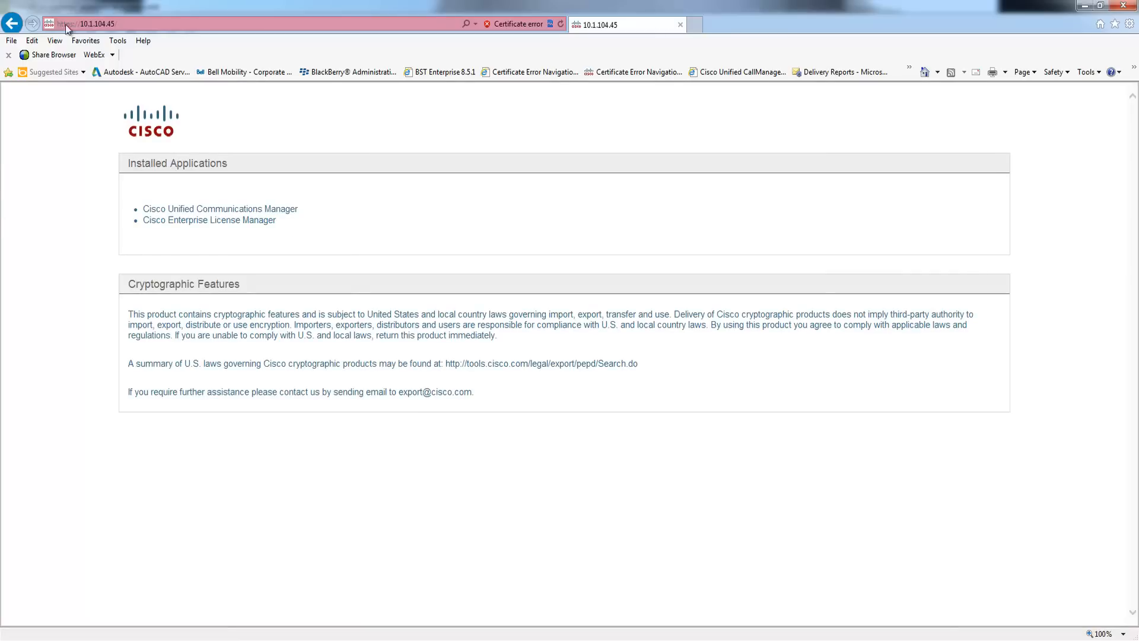
{"action": "left_click", "coordinate": [261, 211]}
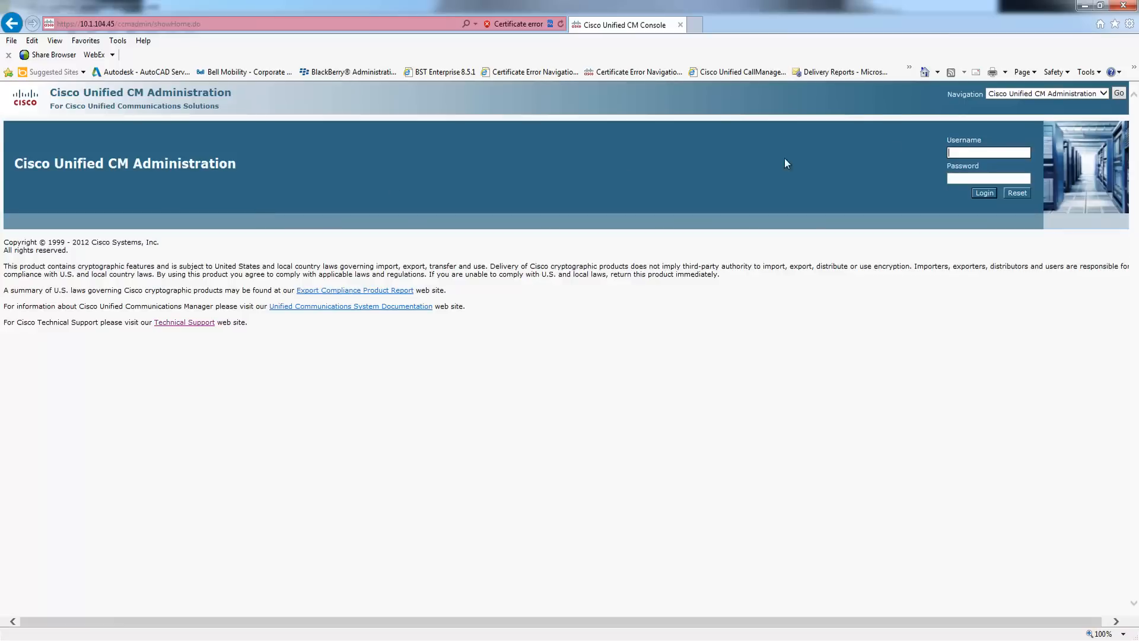
{"action": "type", "text": "ADMIN"}
{"action": "key", "text": "Tab"}
{"action": "type", "text": "a********"}
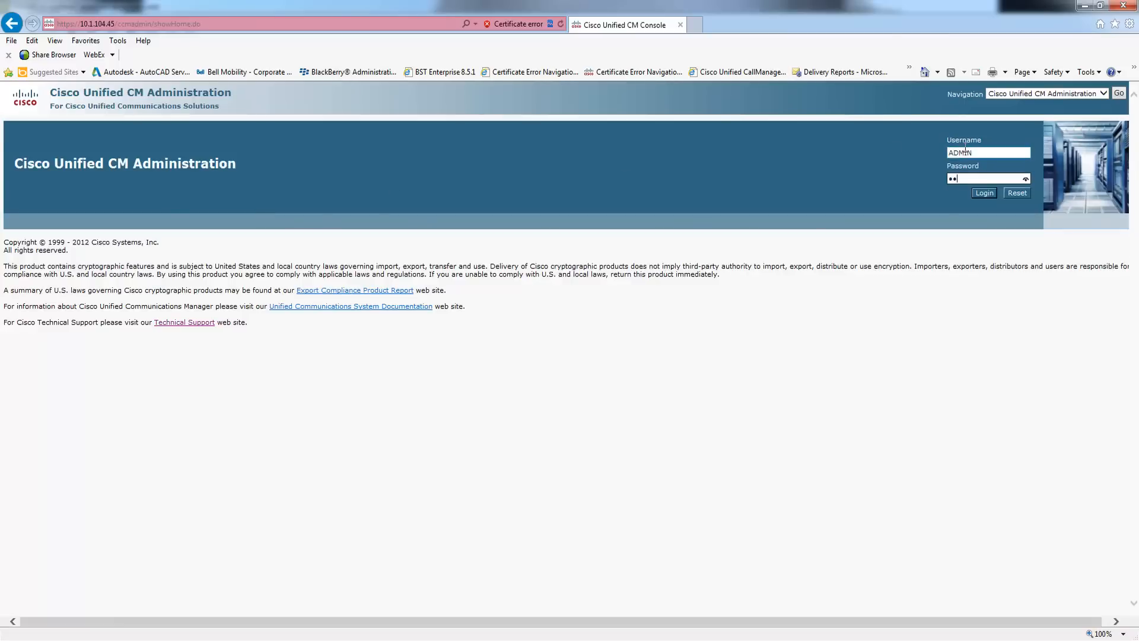
{"action": "key", "text": "Return"}
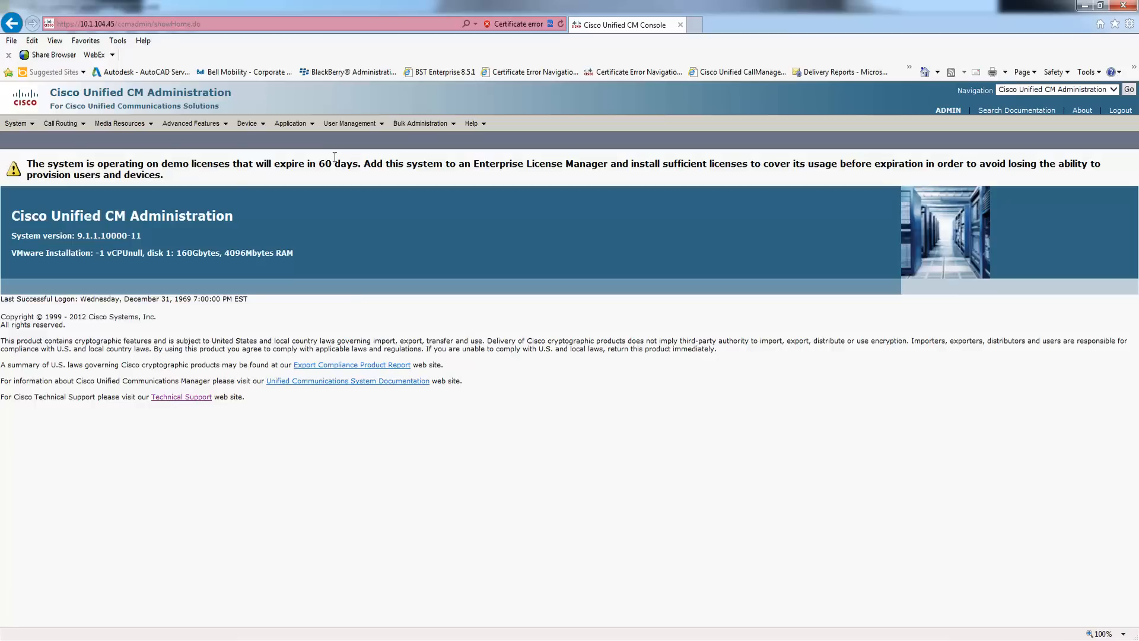
- Find all servers under System > Server, open CUCM9, then return to the server list
{"action": "left_click", "coordinate": [11, 125]}
{"action": "left_click", "coordinate": [29, 140]}
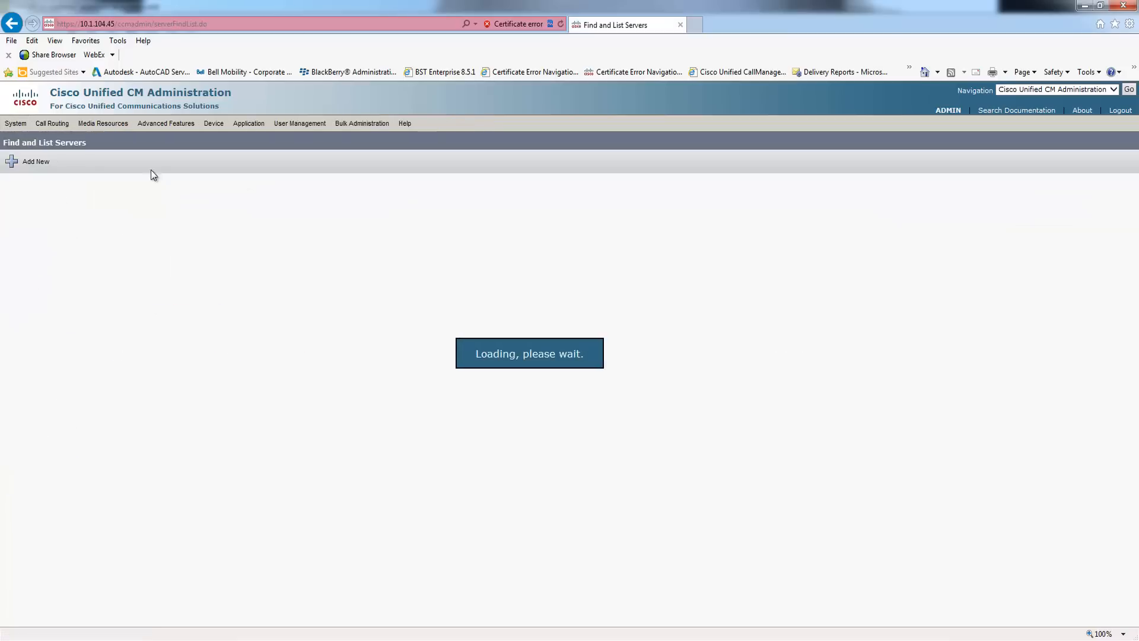
{"action": "left_click", "coordinate": [321, 205]}
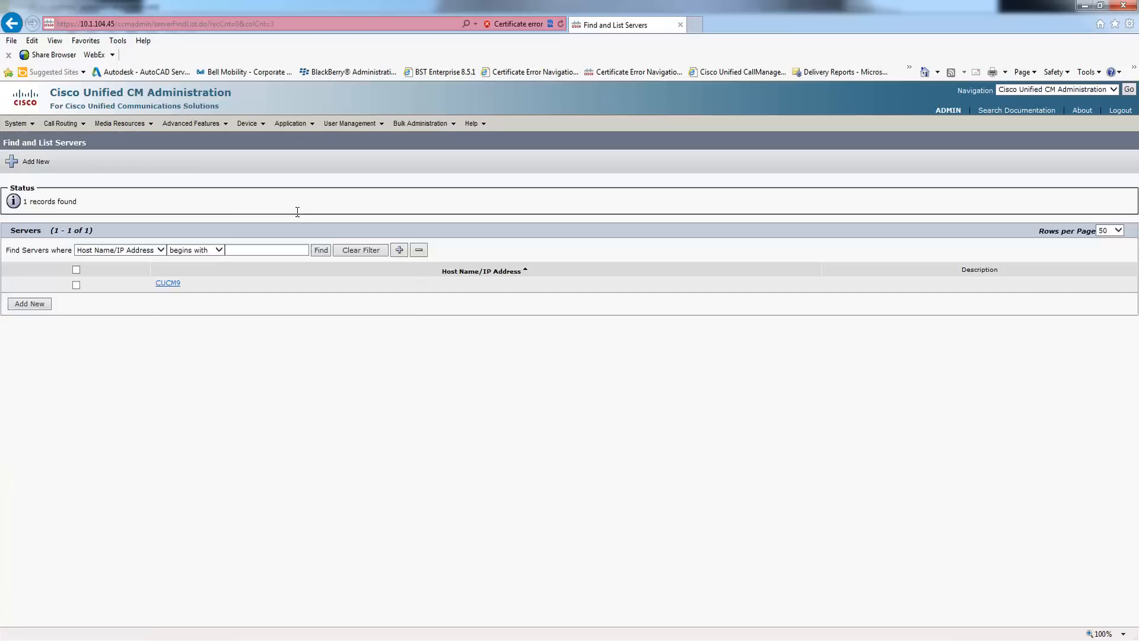
{"action": "left_click", "coordinate": [169, 284]}
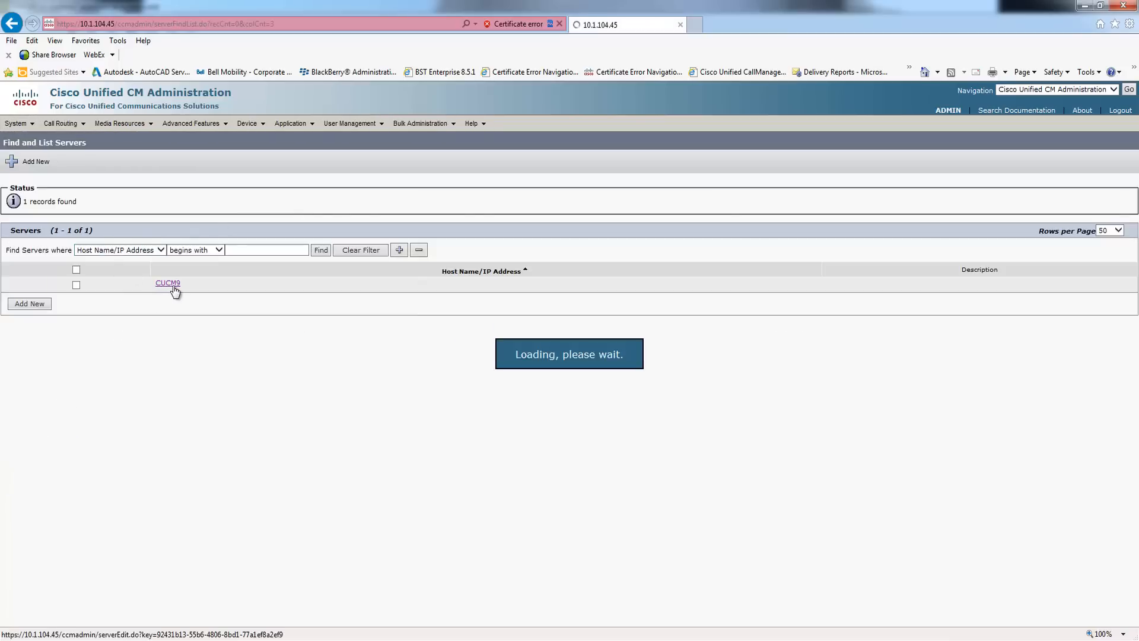
{"action": "left_click", "coordinate": [17, 124]}
{"action": "left_click", "coordinate": [1128, 145]}
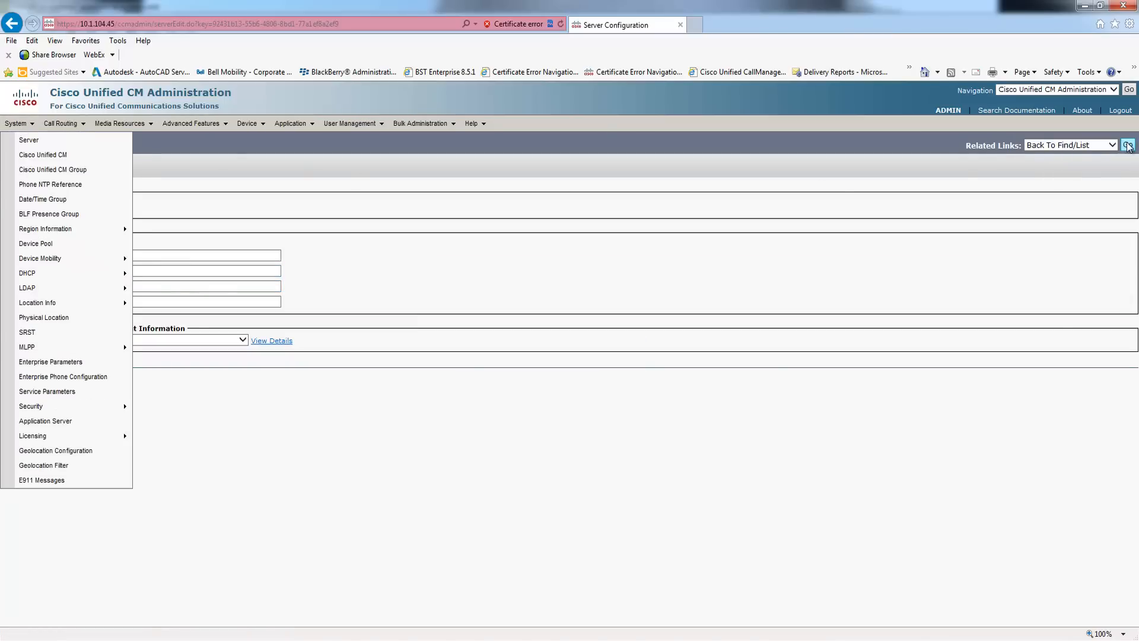
{"action": "mouse_move", "coordinate": [11, 124]}
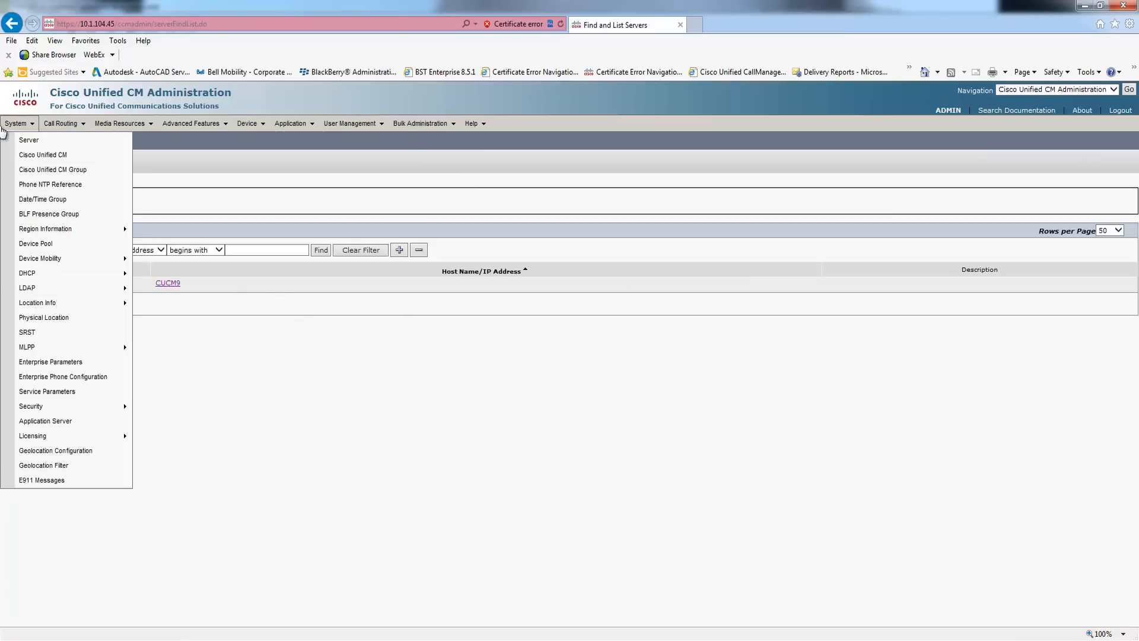